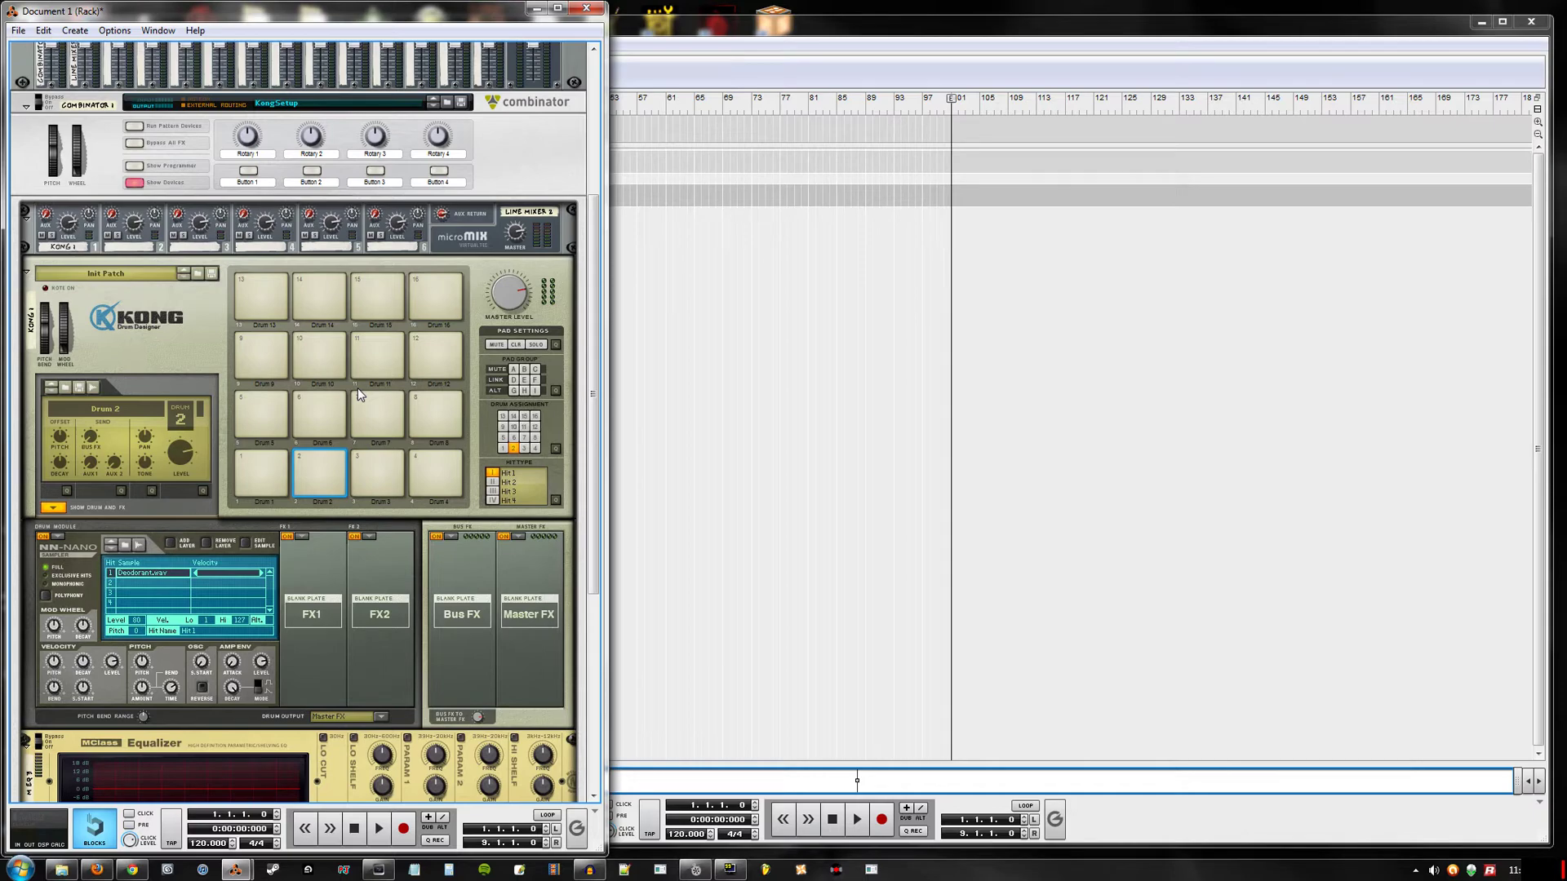
- Add a new Combinator to the rack and load the BigLead2.cmb lead patch into it
scroll(348, 571, "down", 5)
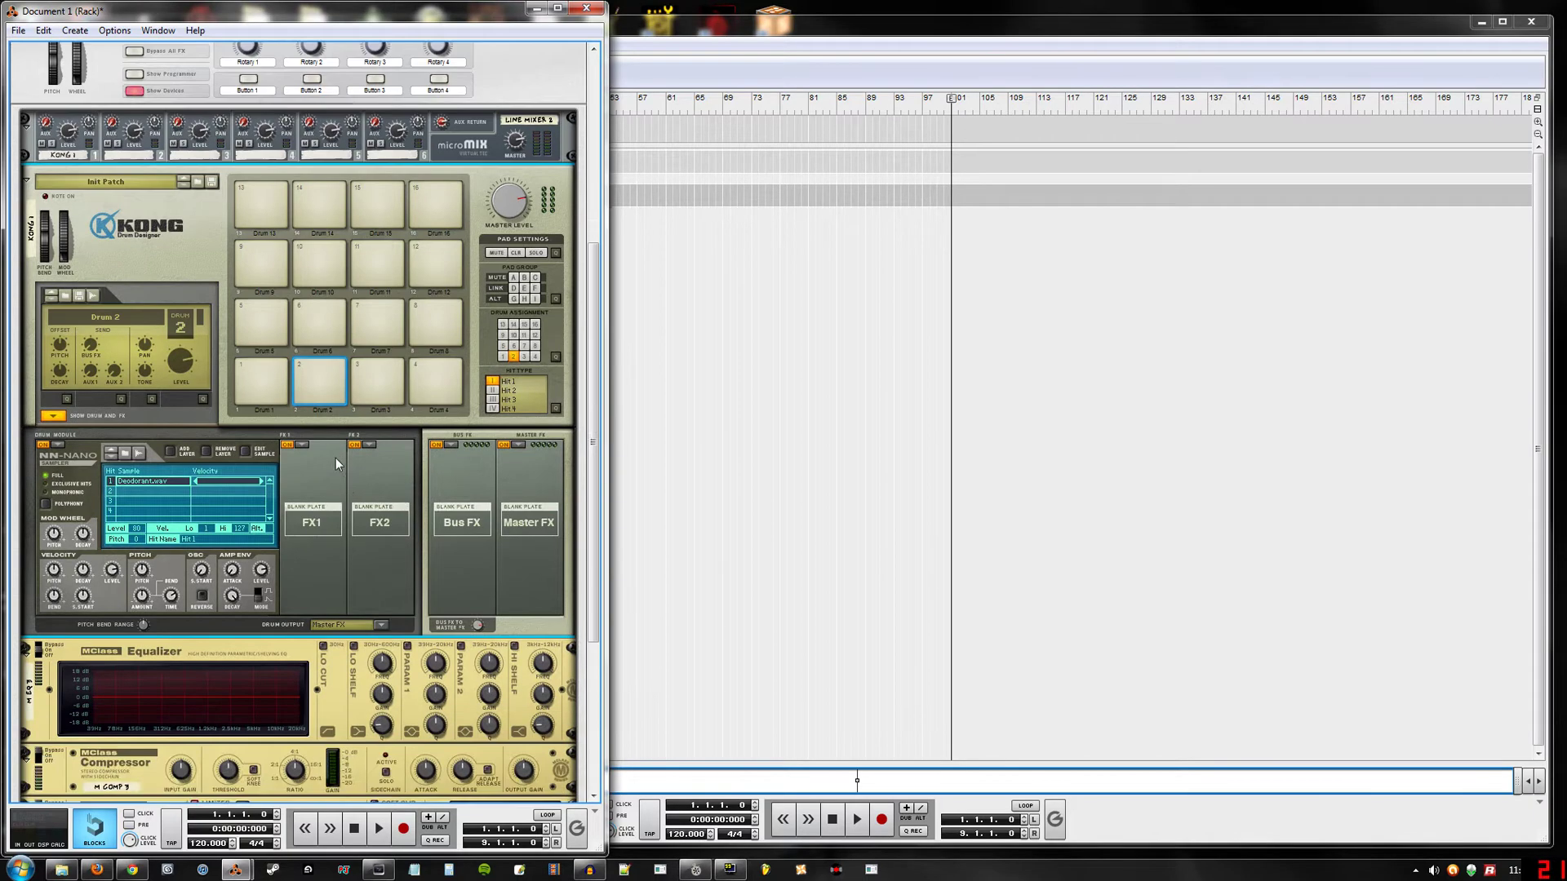
scroll(347, 277, "up", 2)
scroll(346, 321, "down", 3)
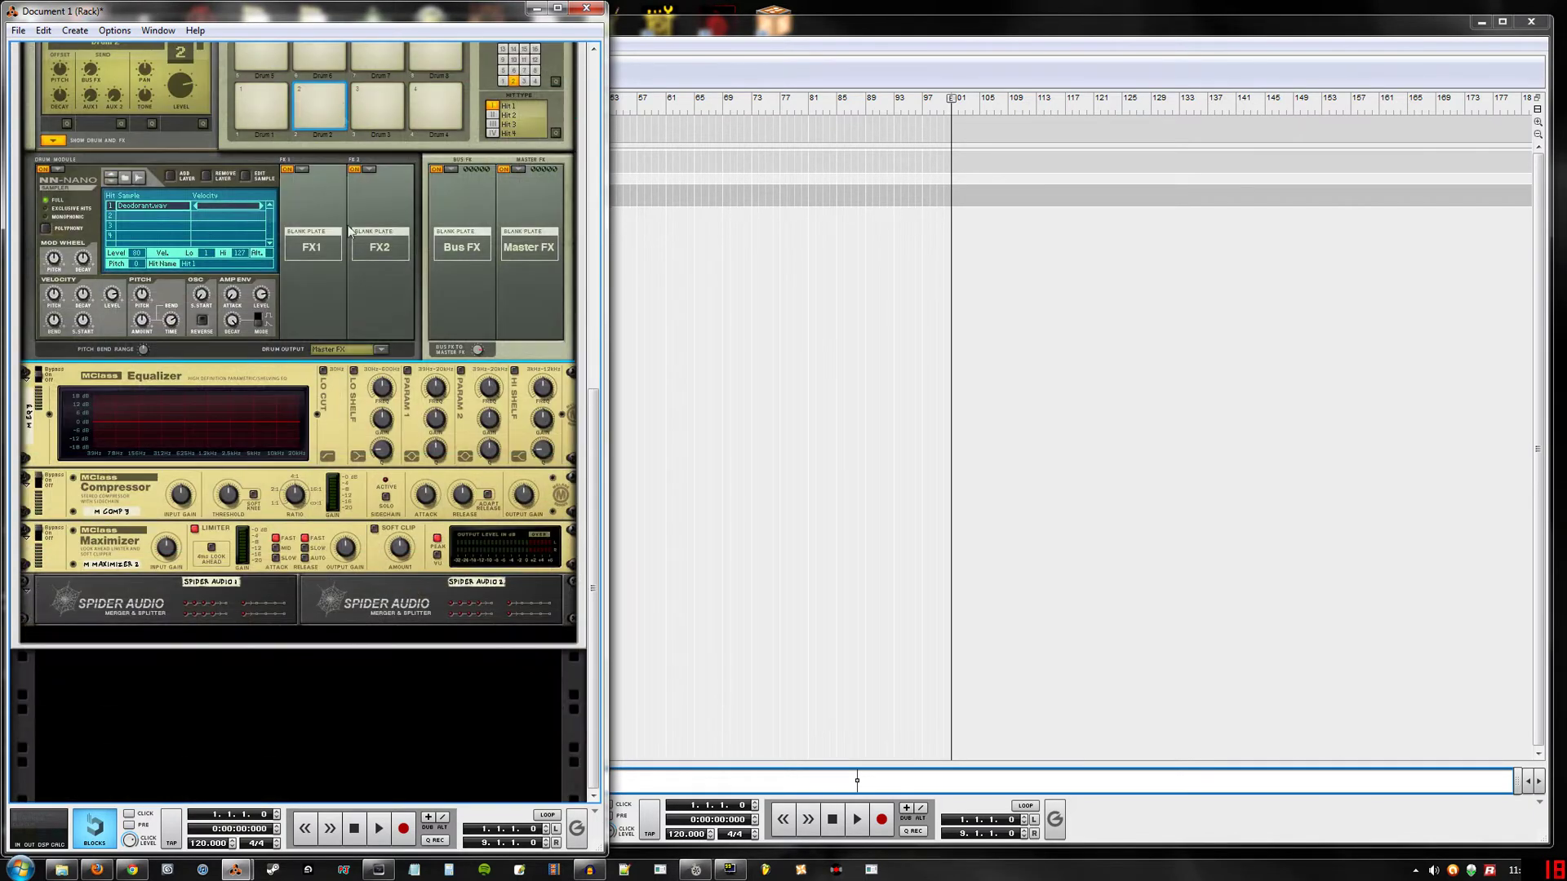
right_click(217, 762)
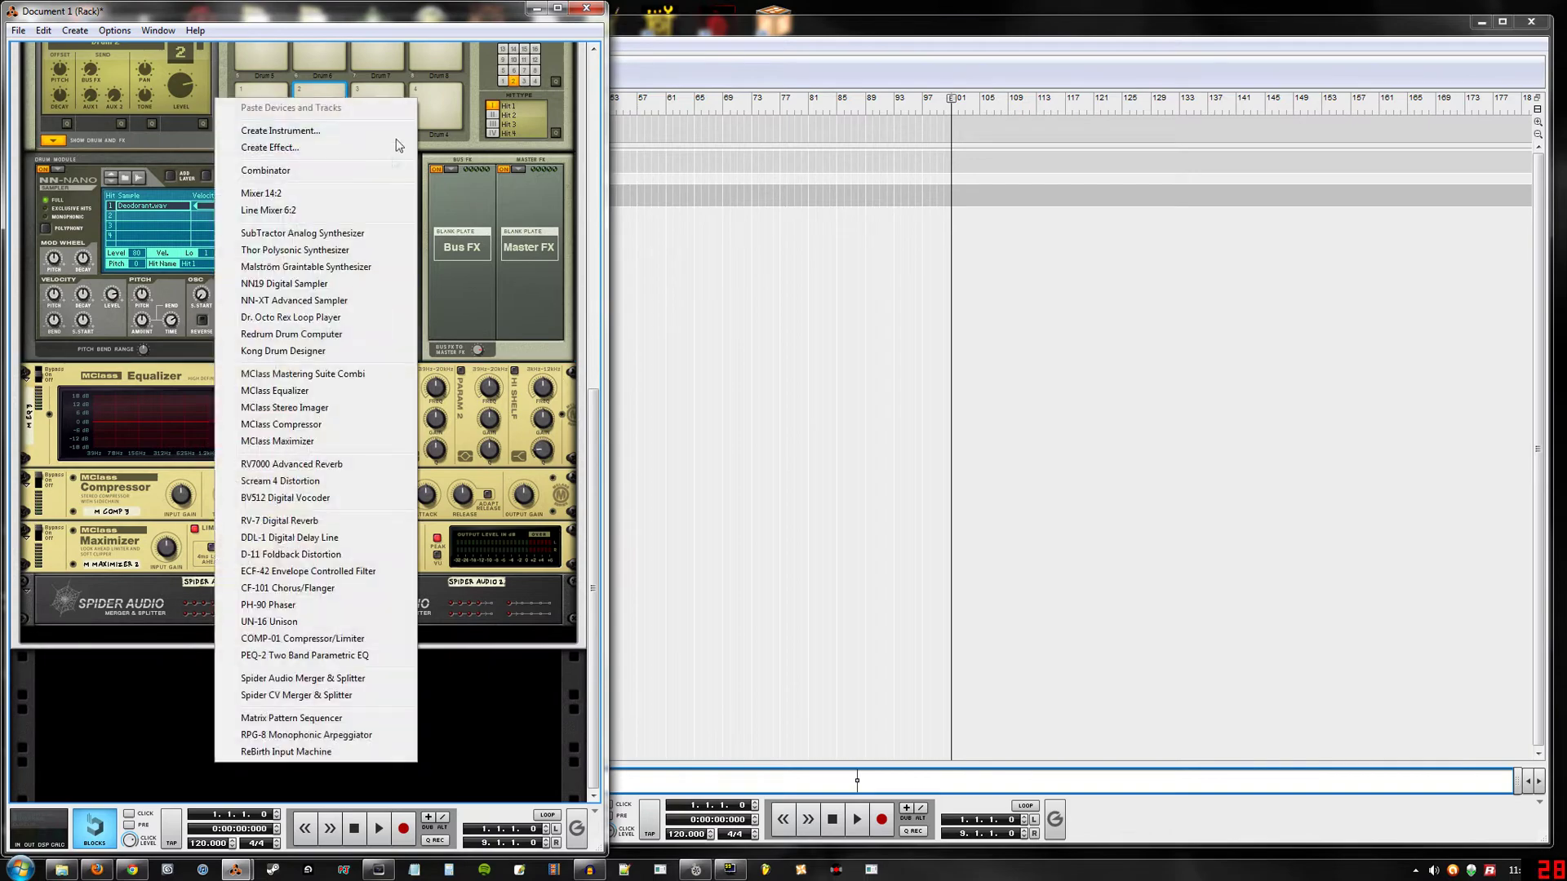
left_click(281, 170)
left_click(447, 526)
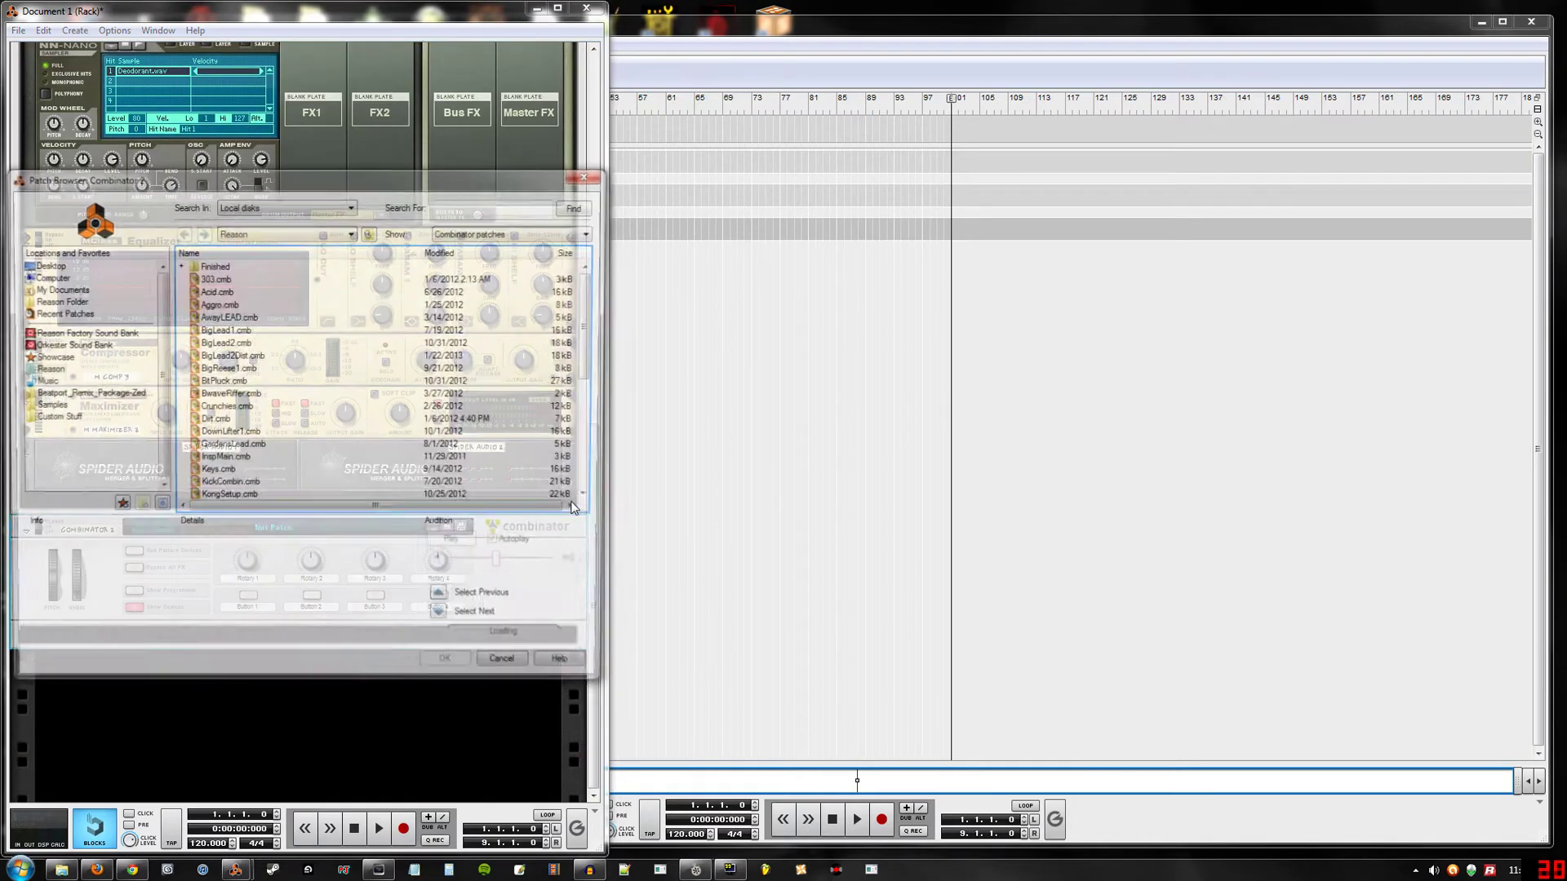
left_click(237, 343)
left_click(454, 669)
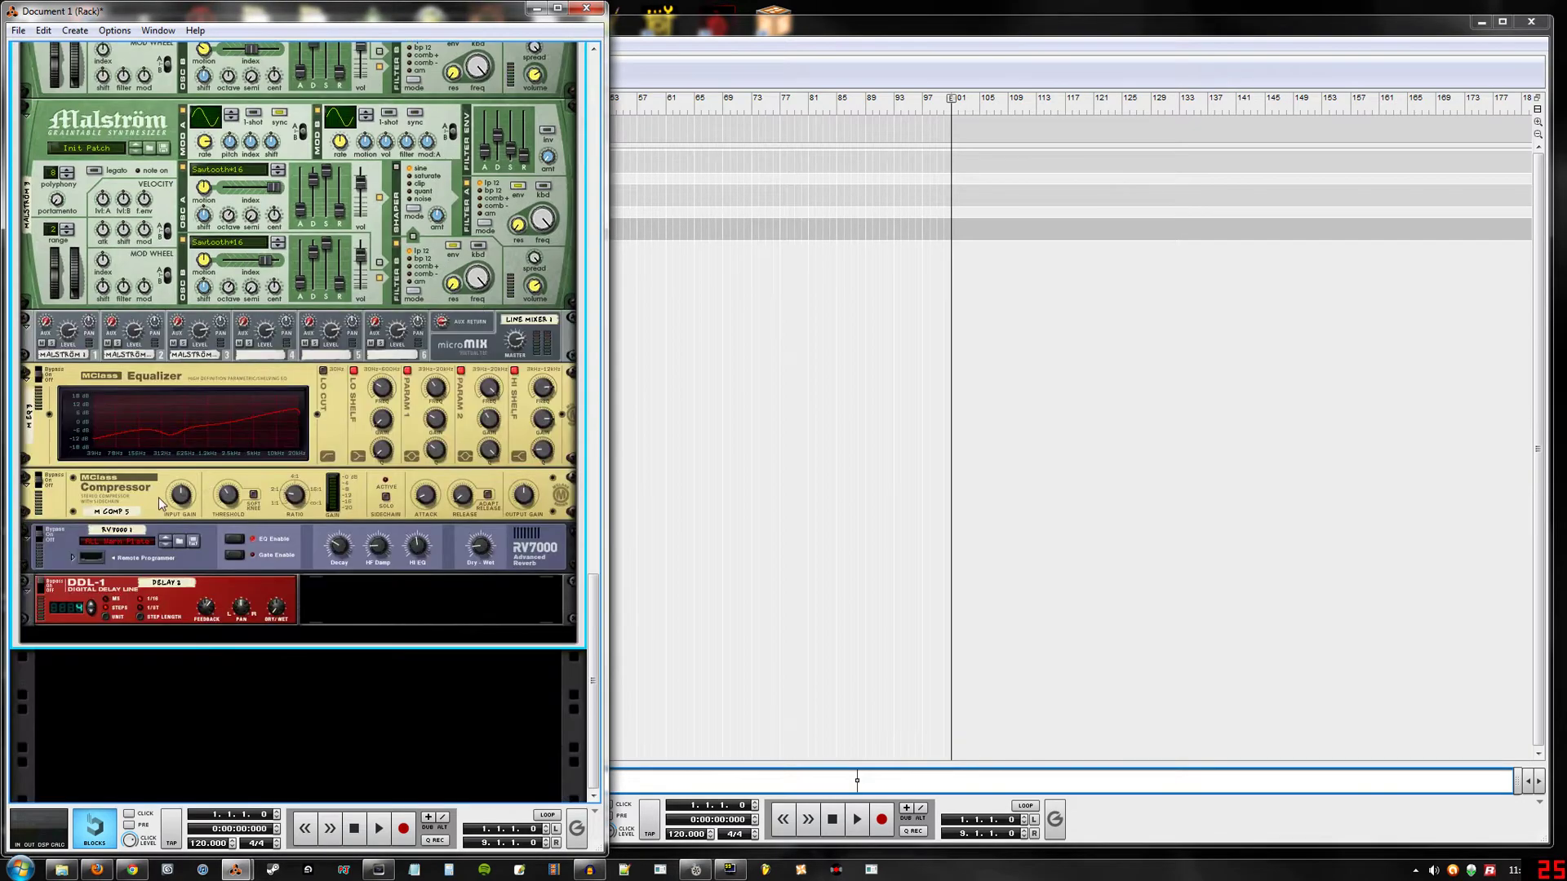
- Select Kong's Drum 1 pad and open its NN-Nano sample browser
scroll(183, 443, "up", 5)
scroll(184, 441, "up", 10)
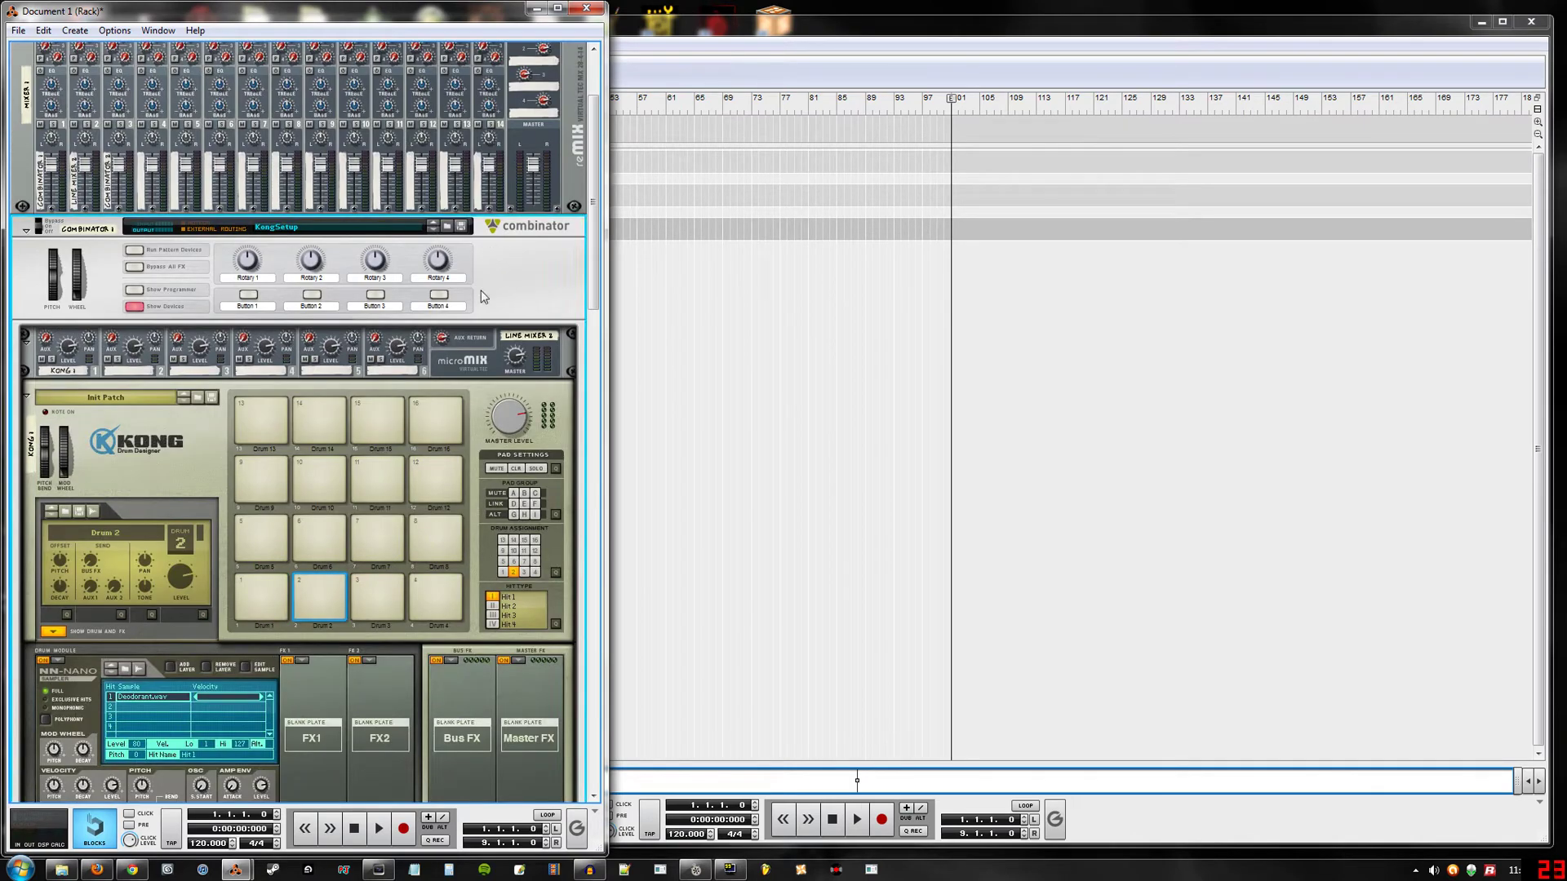
scroll(481, 295, "down", 1)
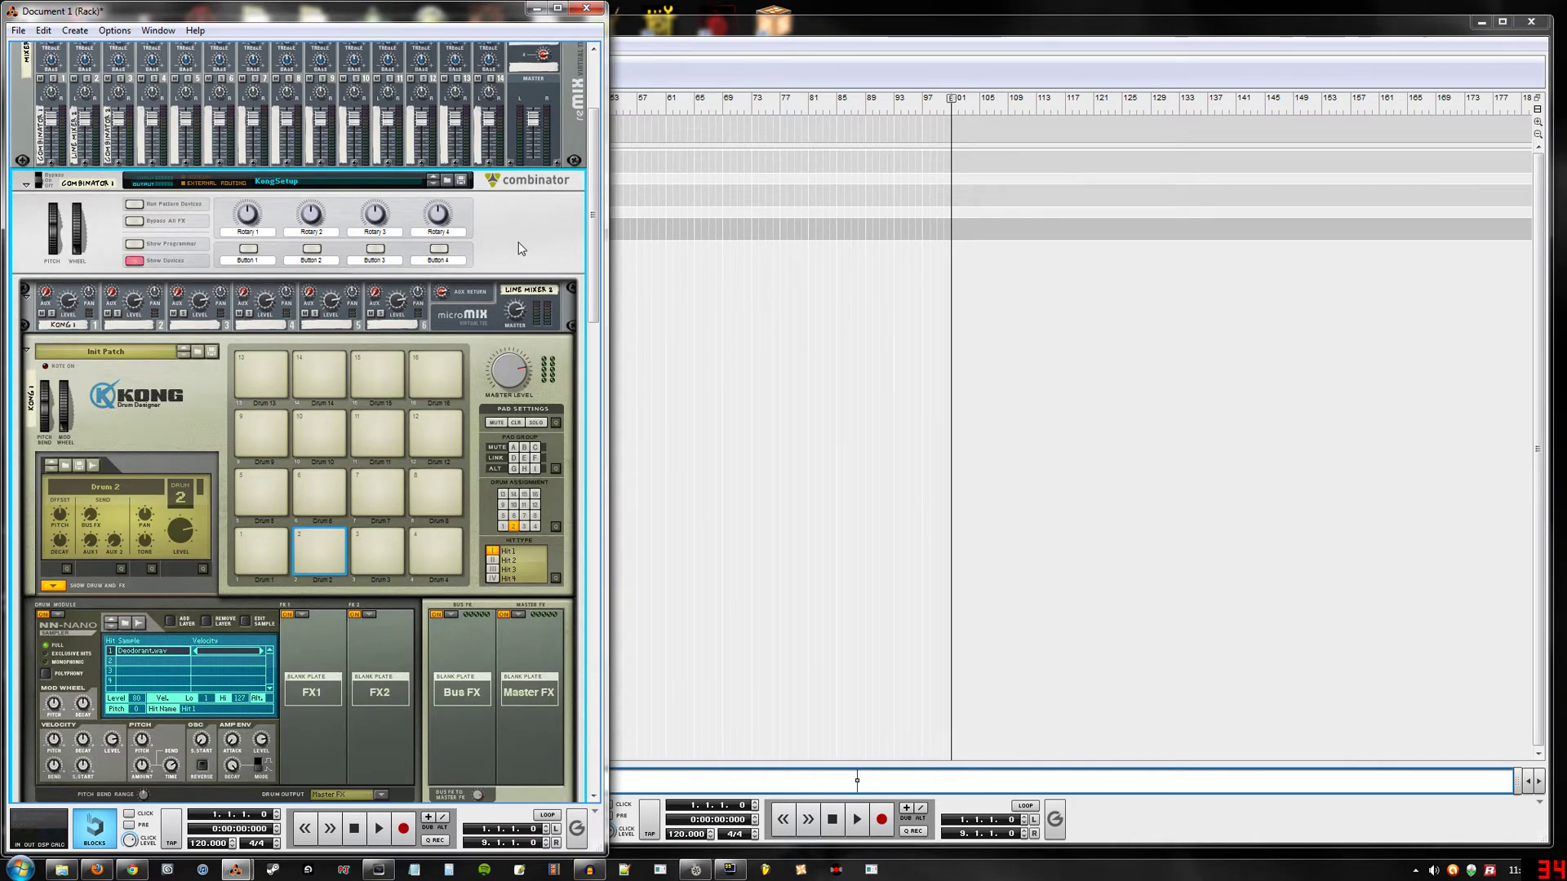
scroll(490, 277, "down", 1)
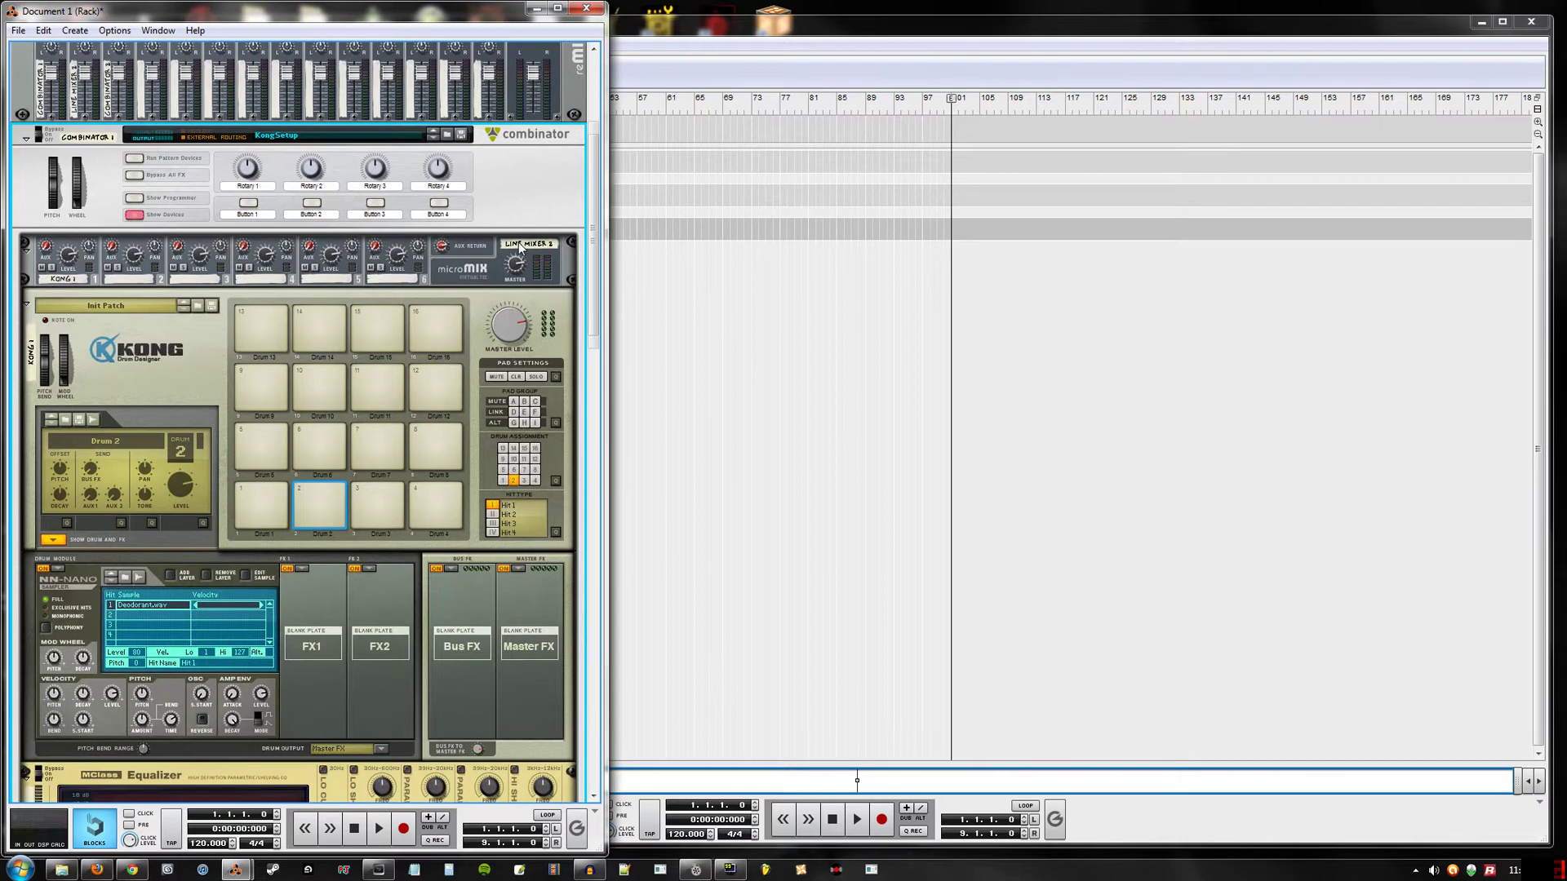
scroll(445, 310, "down", 2)
left_click(268, 408)
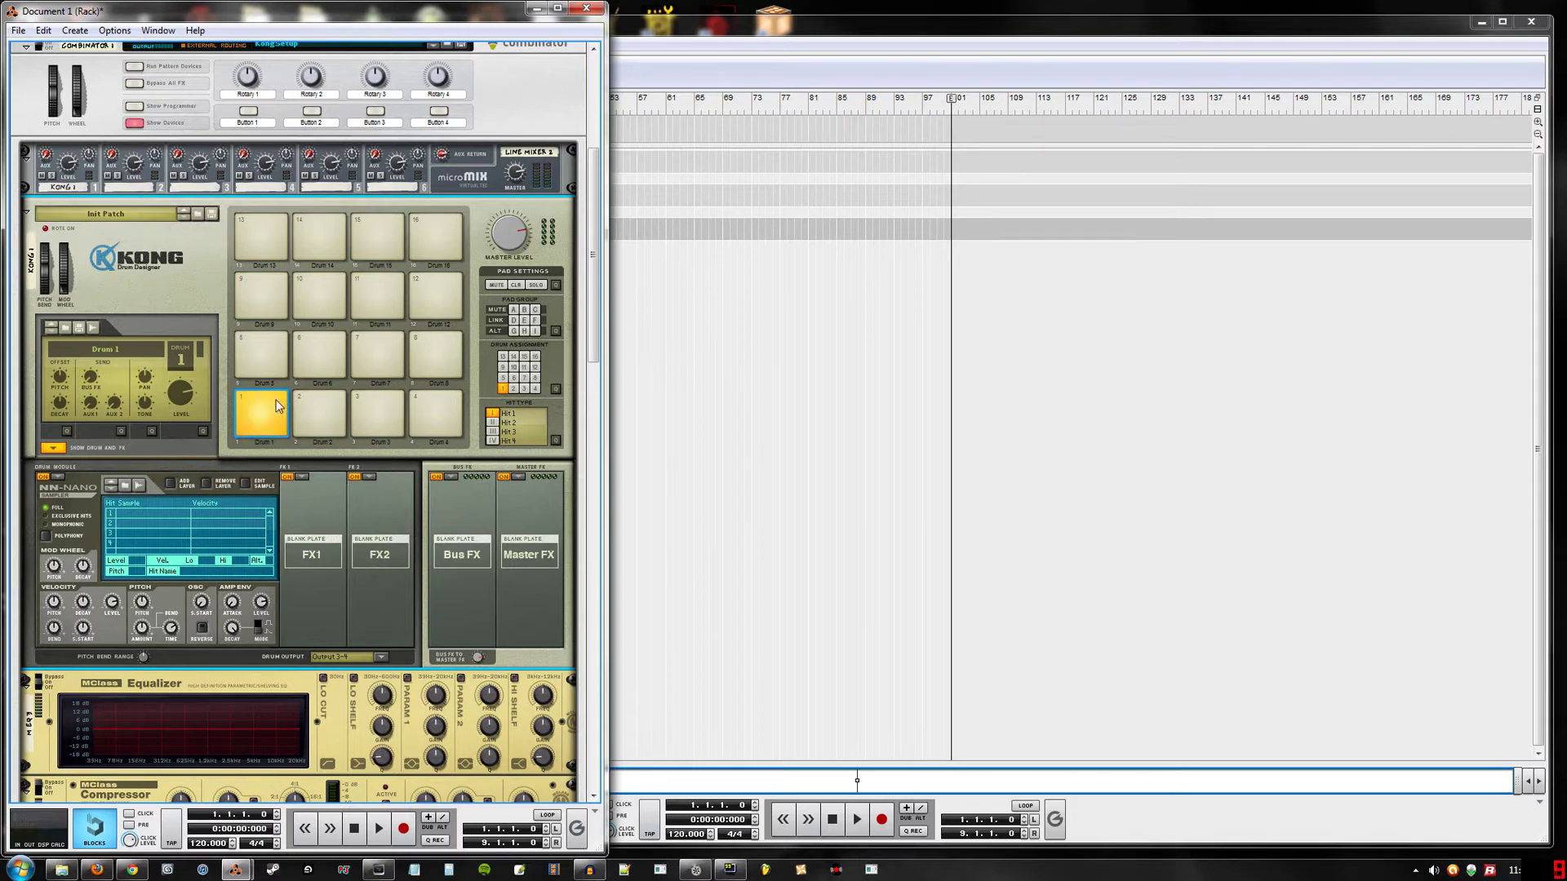
left_click(124, 488)
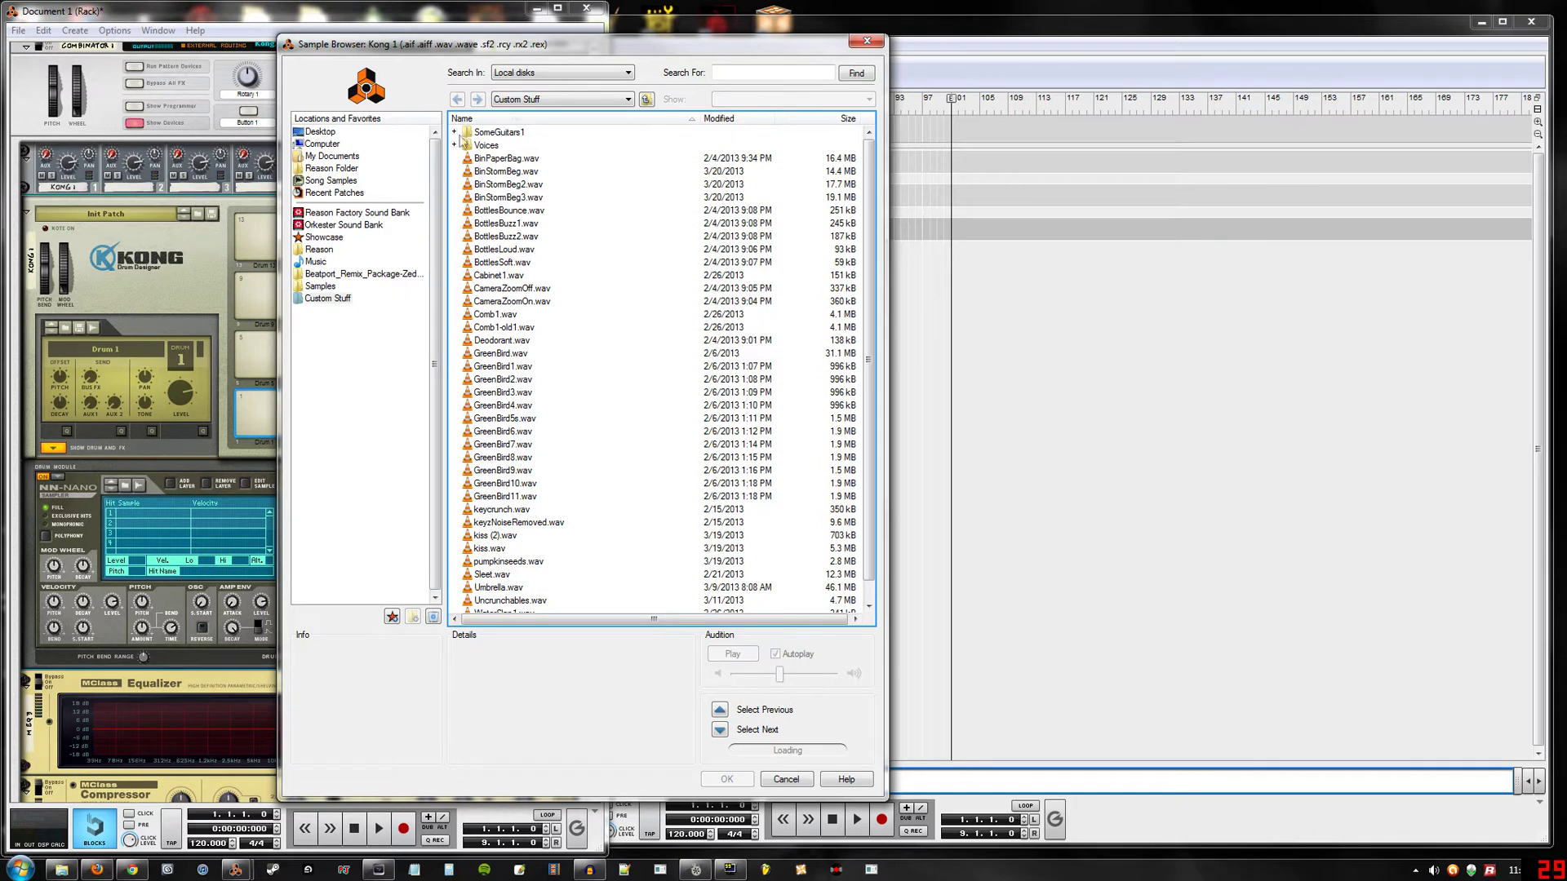
- Load VMH1 Bassdrums 019.wav from the Samples > VMH1 Bassdrums folder onto Kong's Drum 1
left_click(646, 100)
left_click(519, 448)
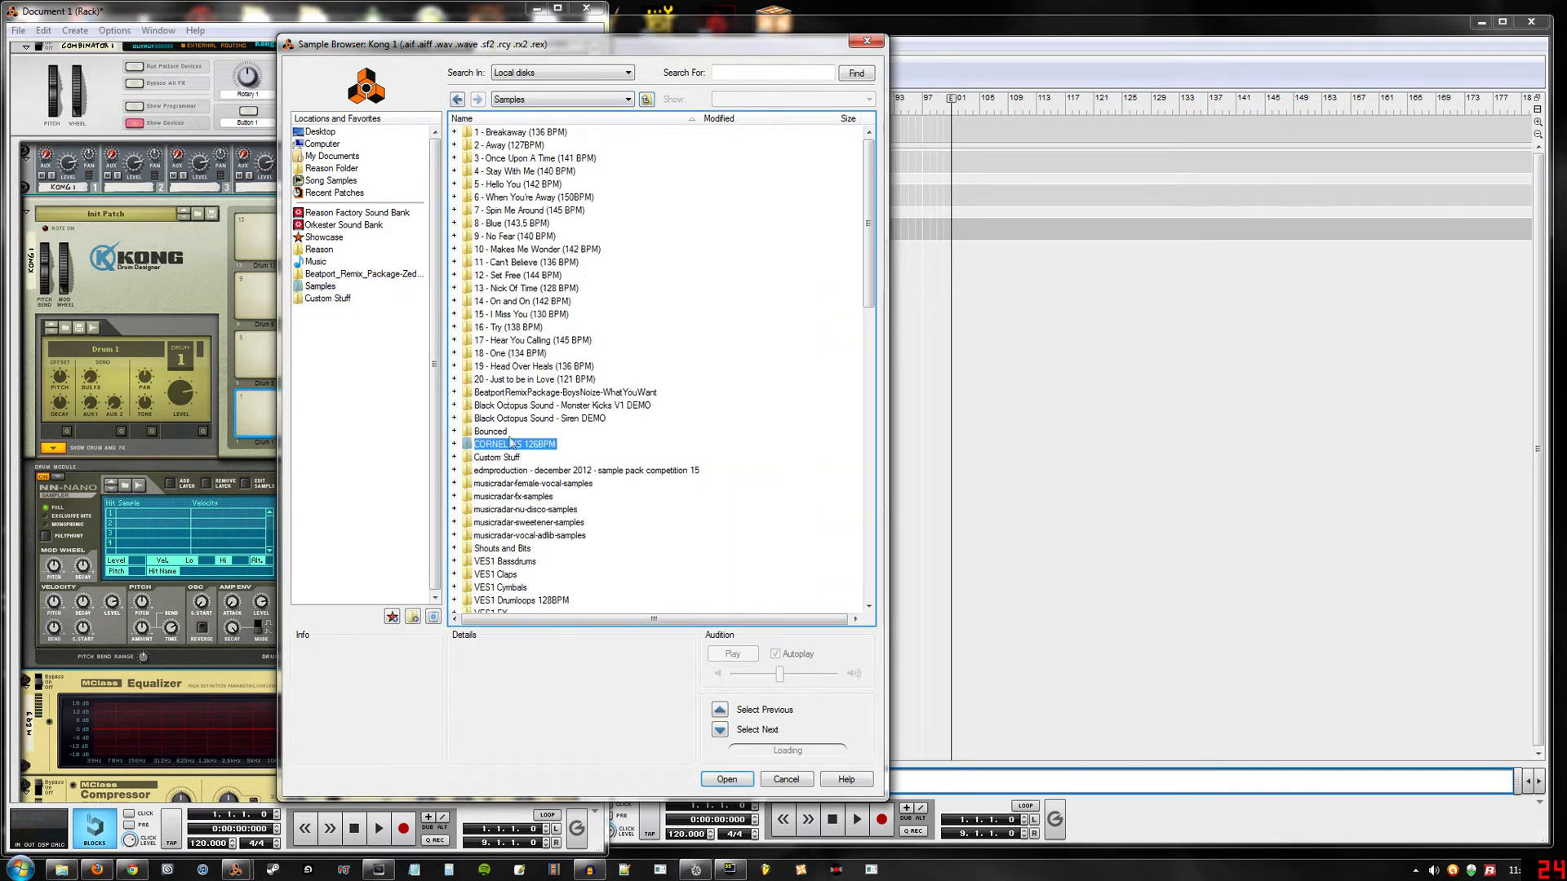
scroll(514, 392, "down", 10)
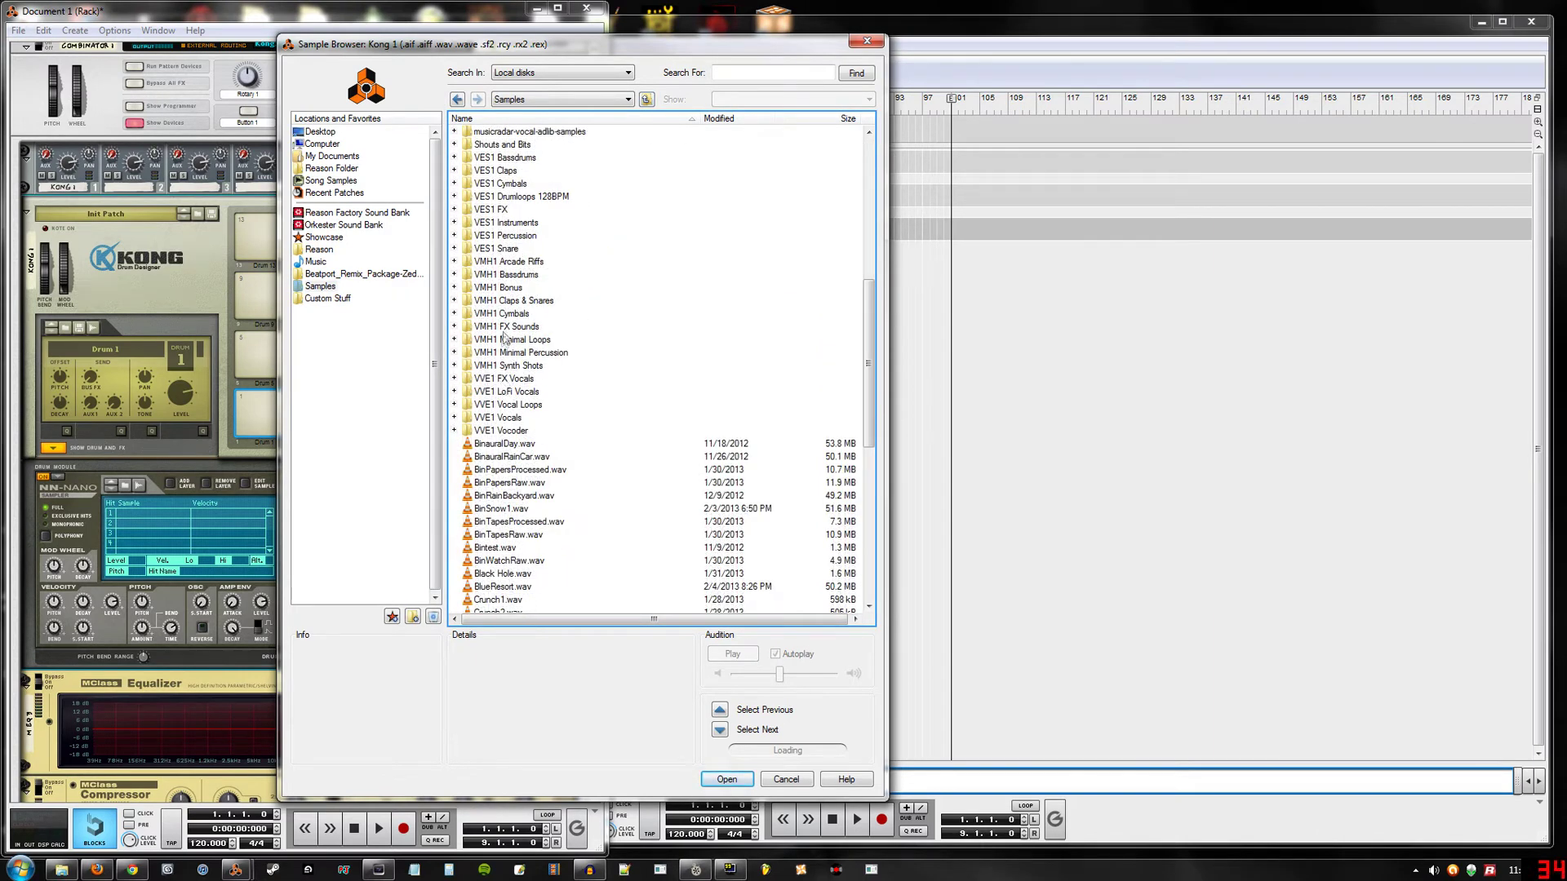
left_click(508, 277)
double_click(508, 276)
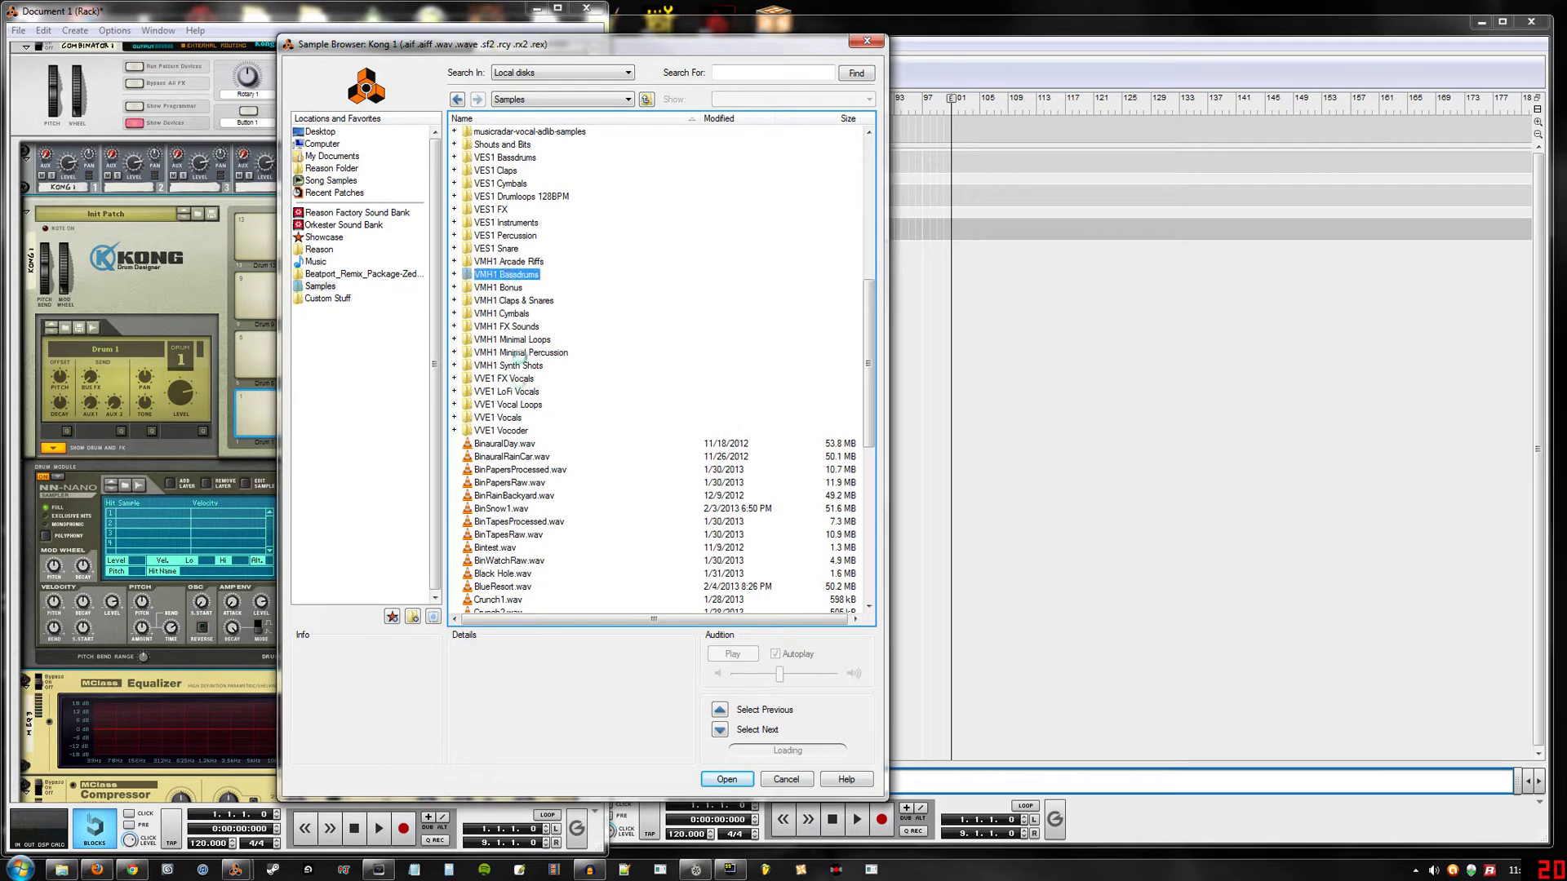
left_click(526, 392)
key("Up")
key("Up")
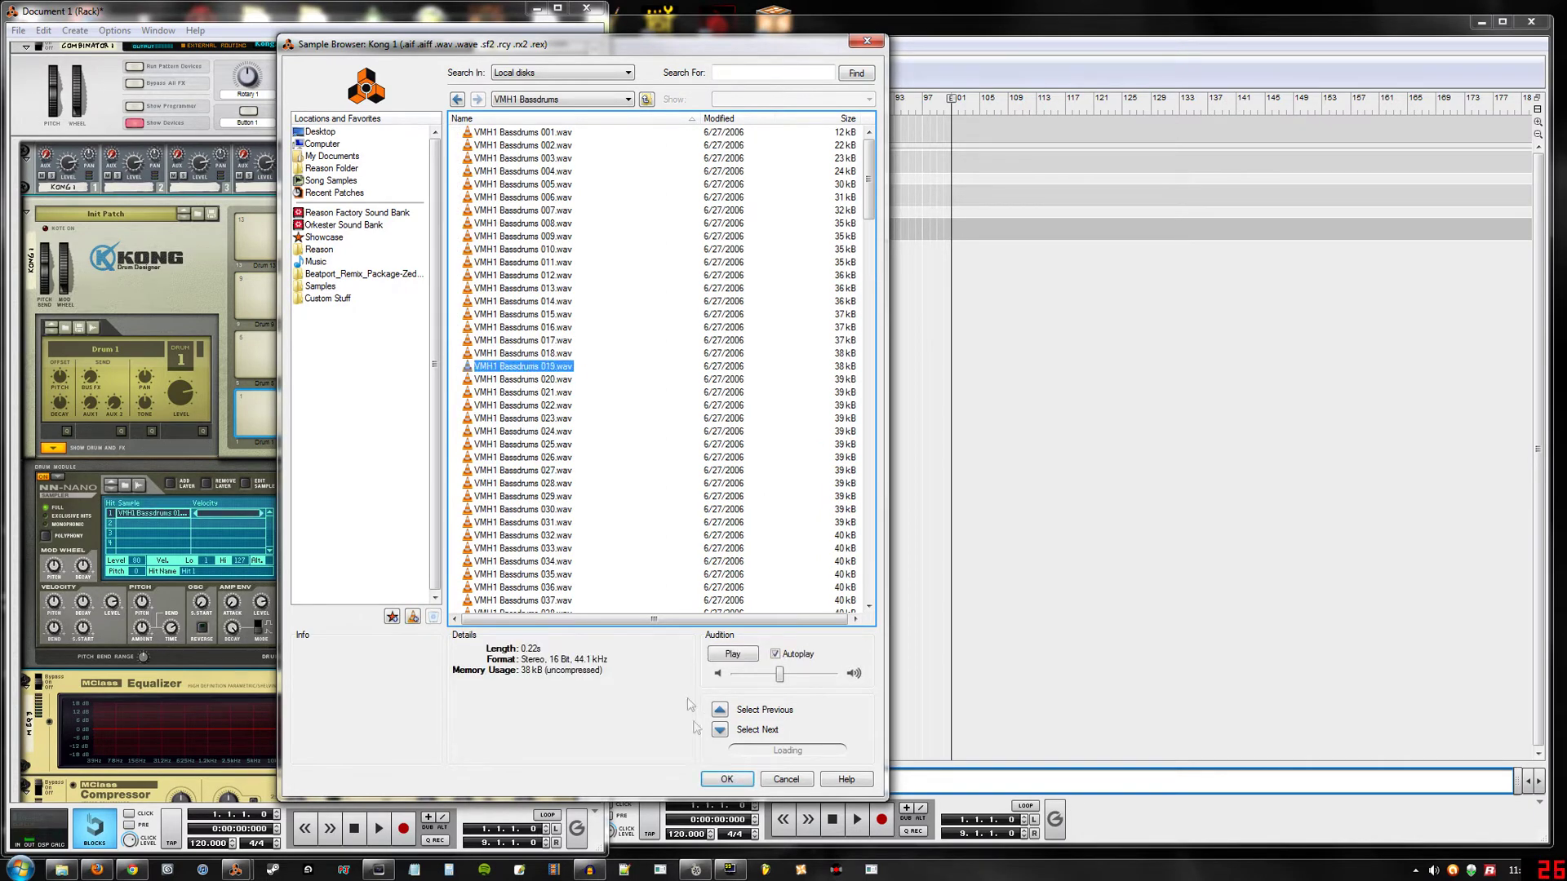
left_click(726, 779)
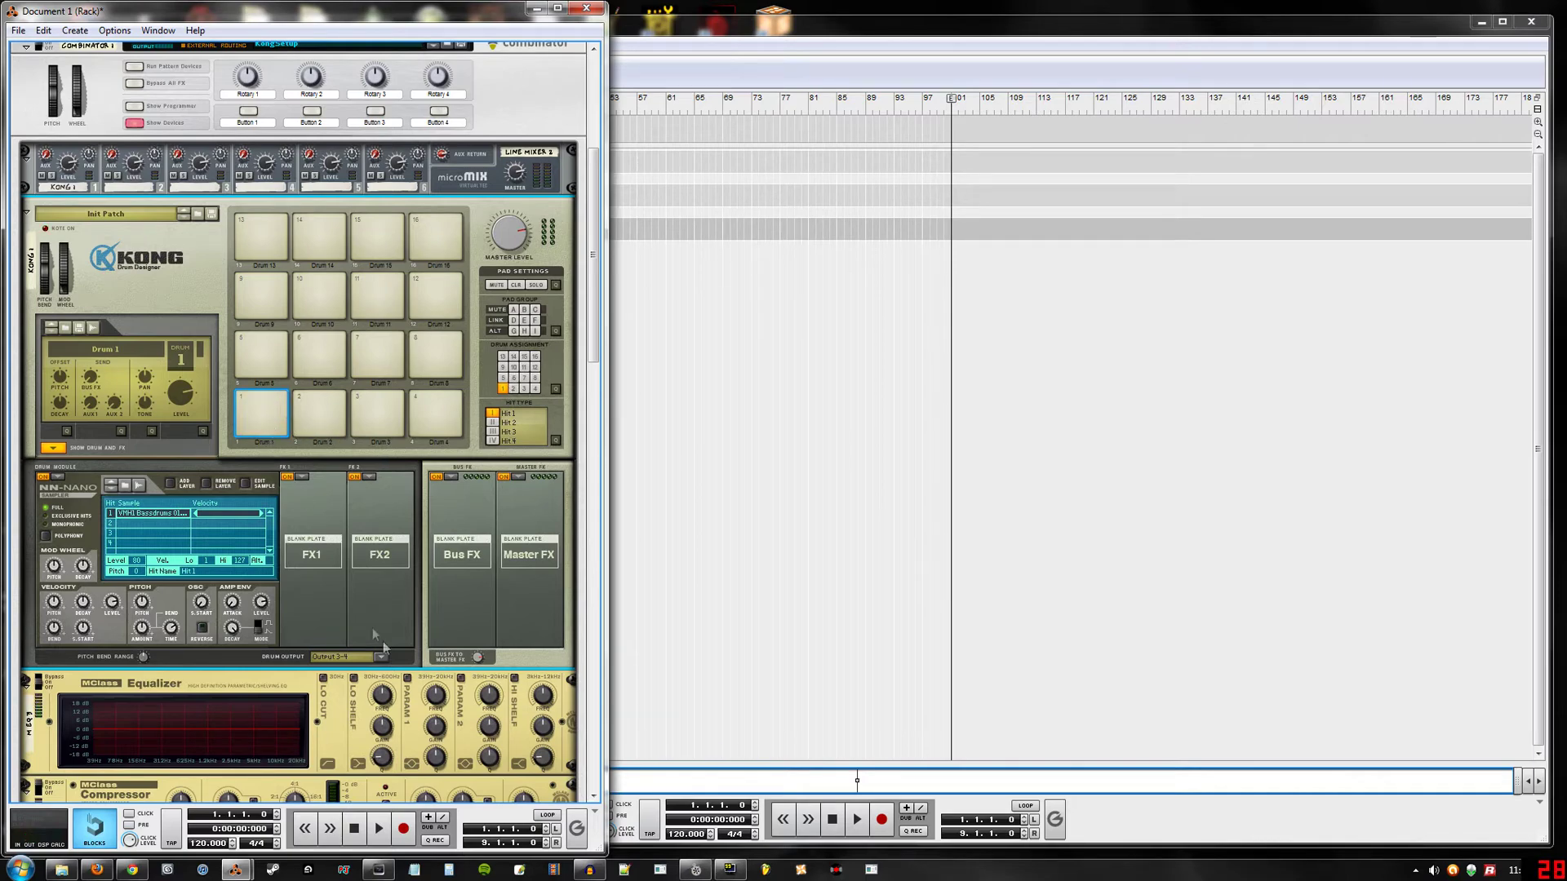
scroll(366, 559, "down", 3)
key("Tab")
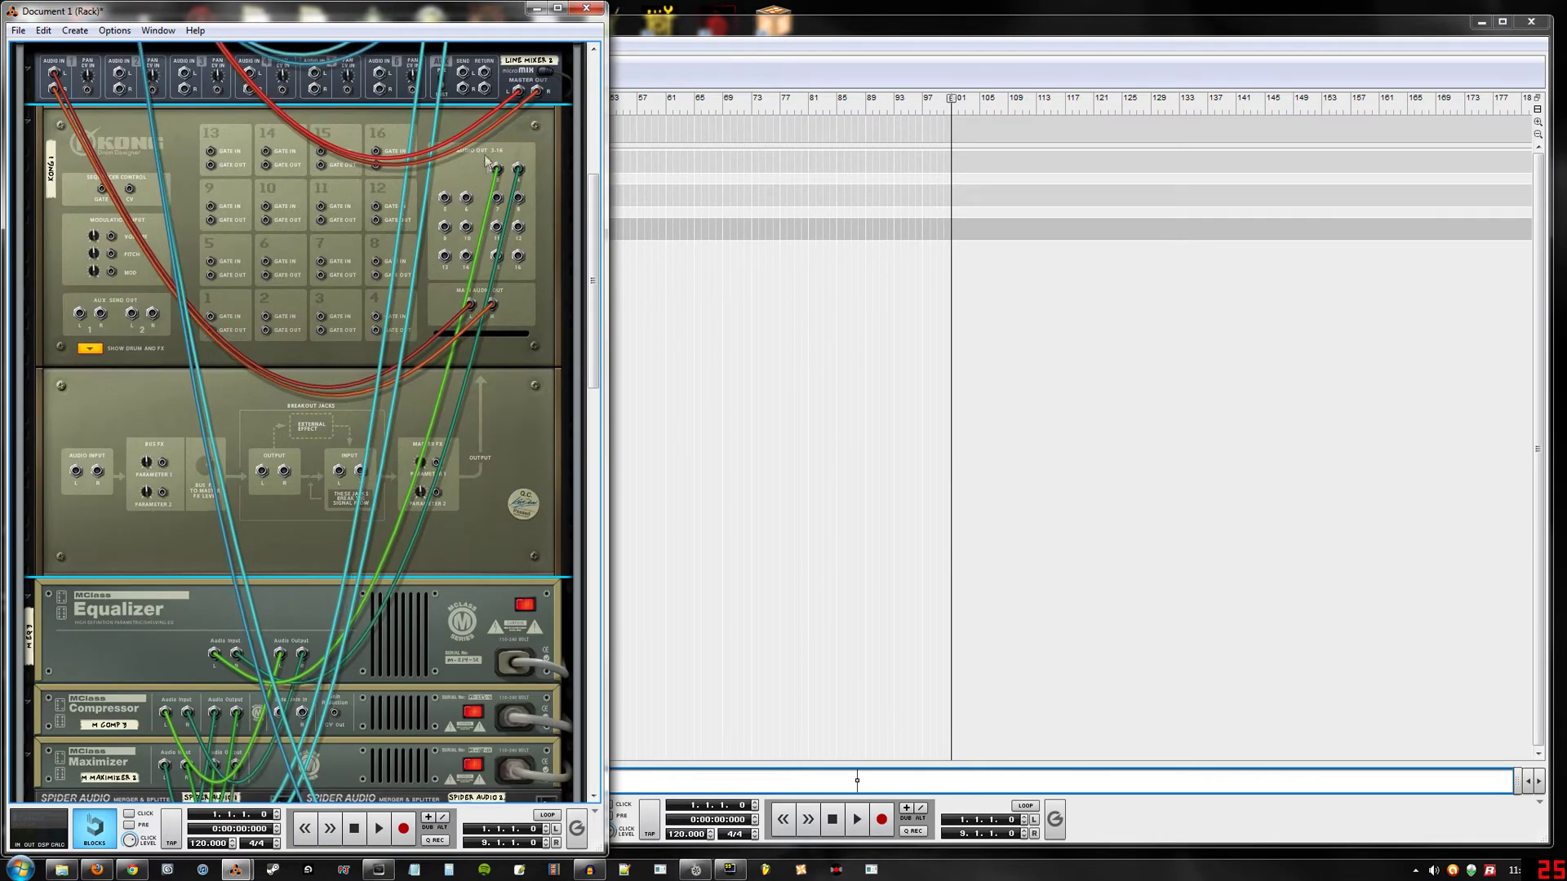
key("Tab")
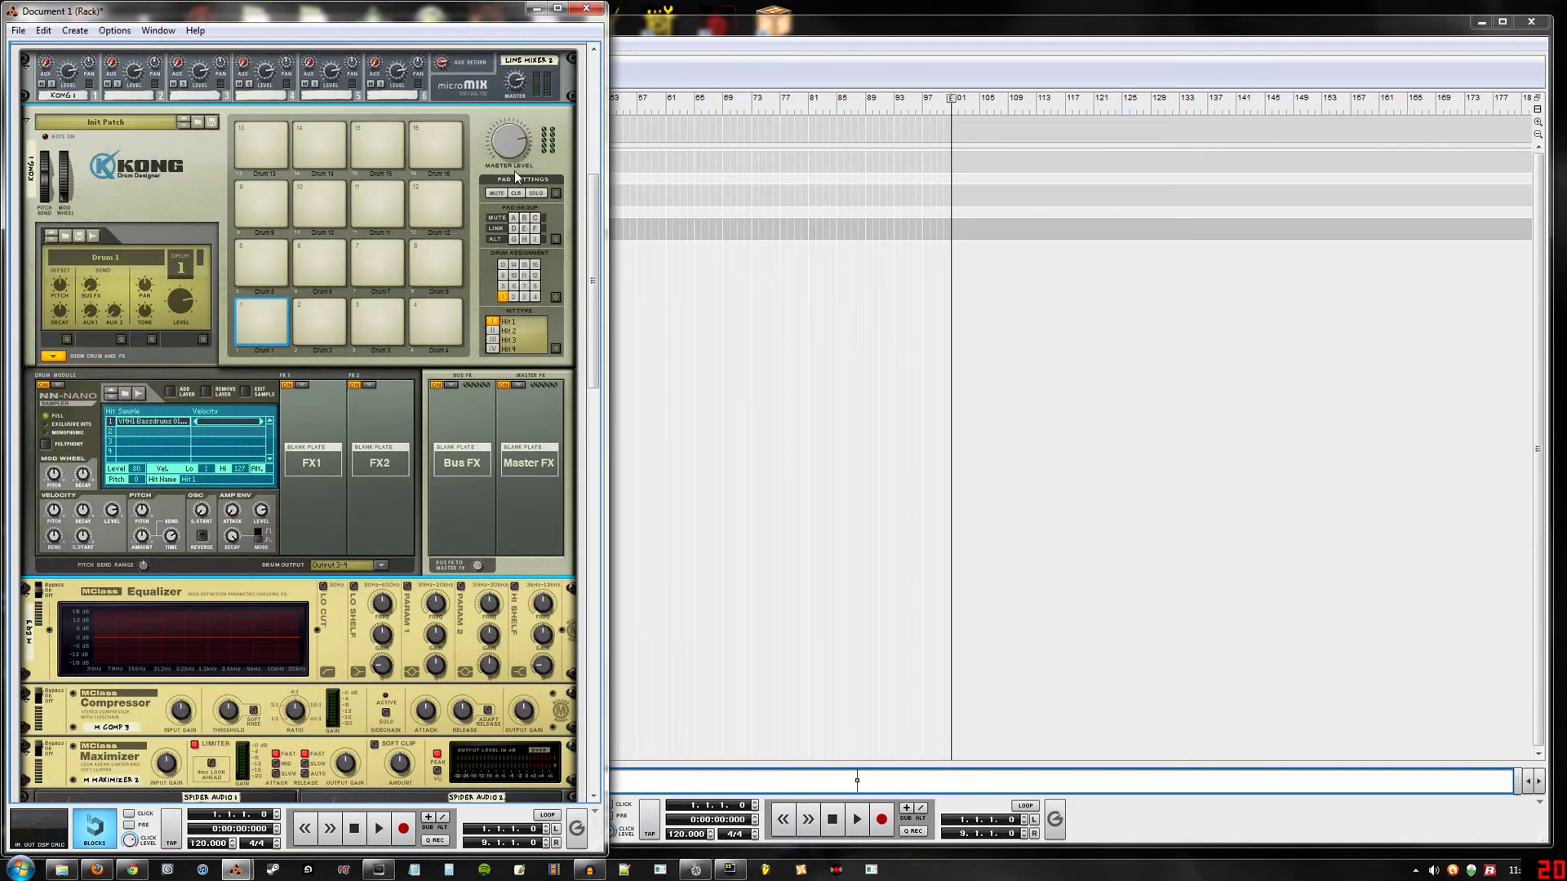
scroll(340, 620, "down", 5)
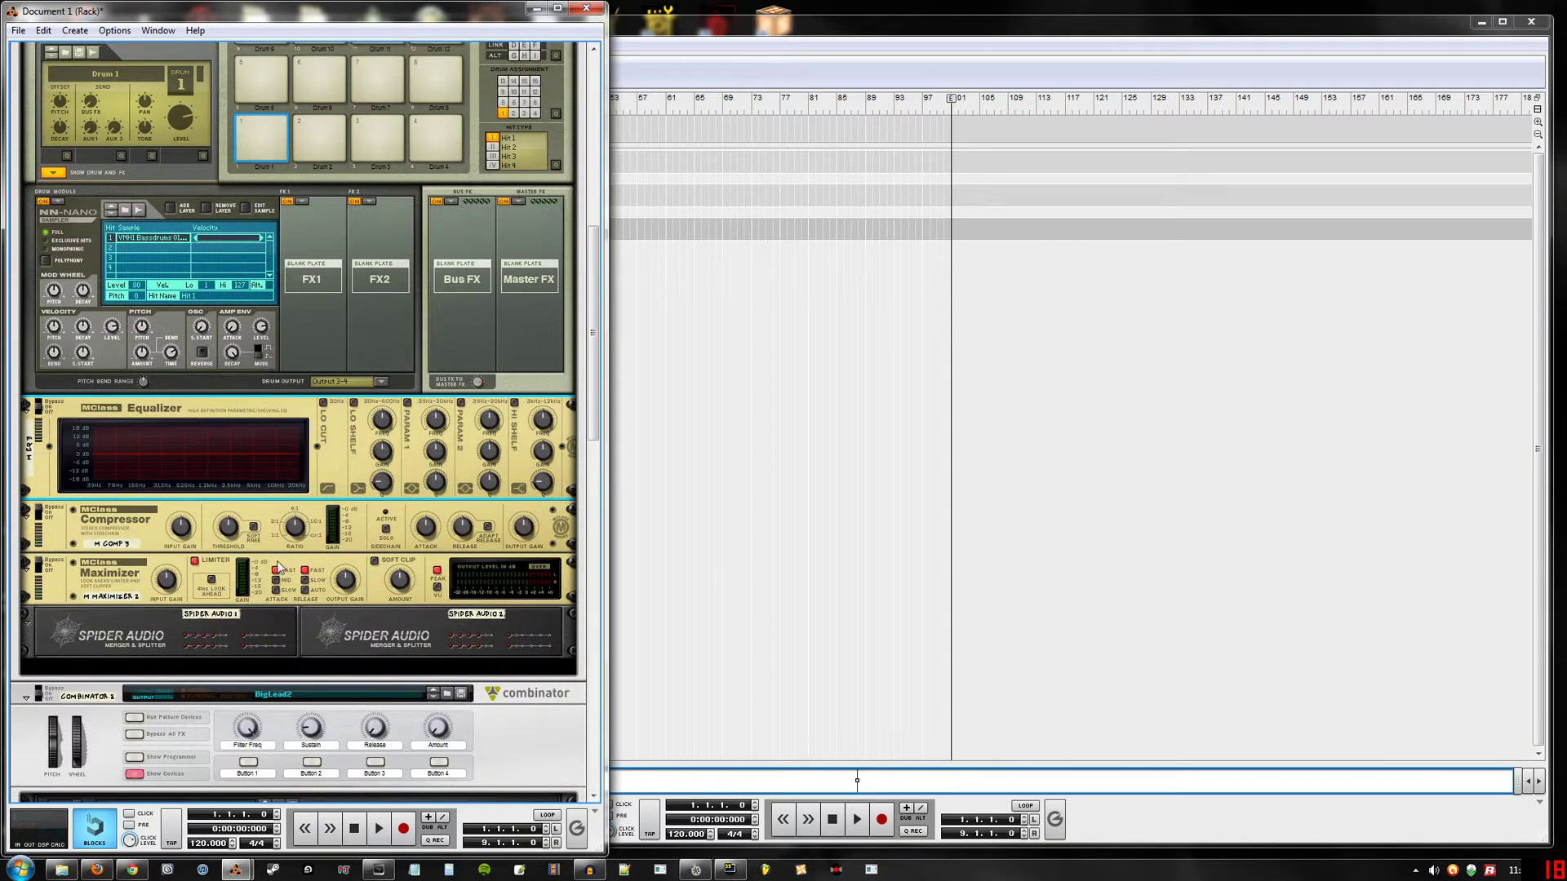
left_click(272, 523)
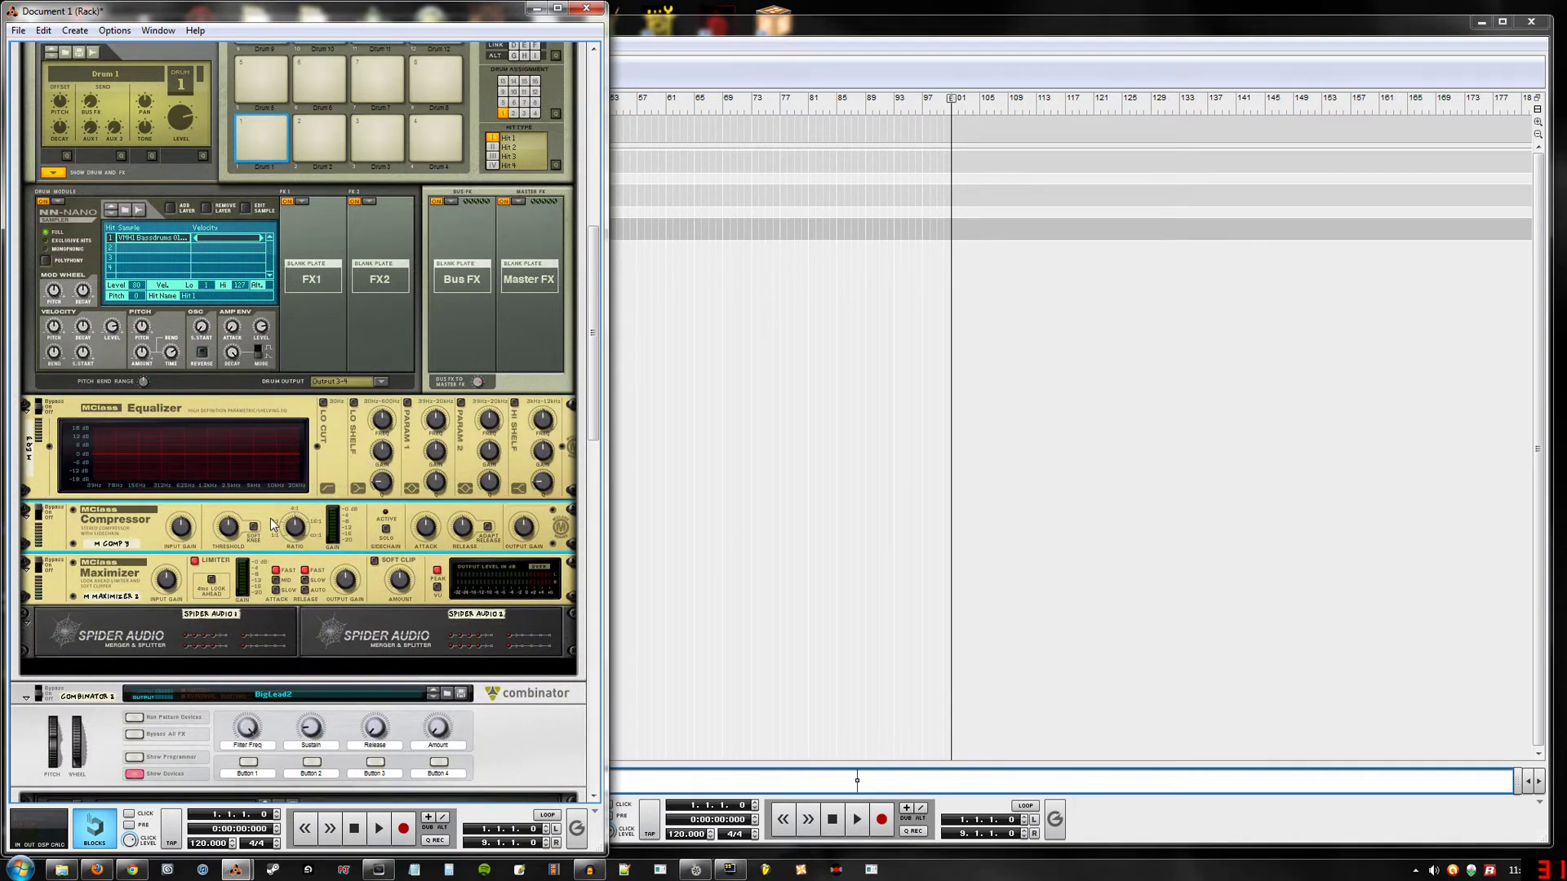
scroll(271, 523, "down", 1)
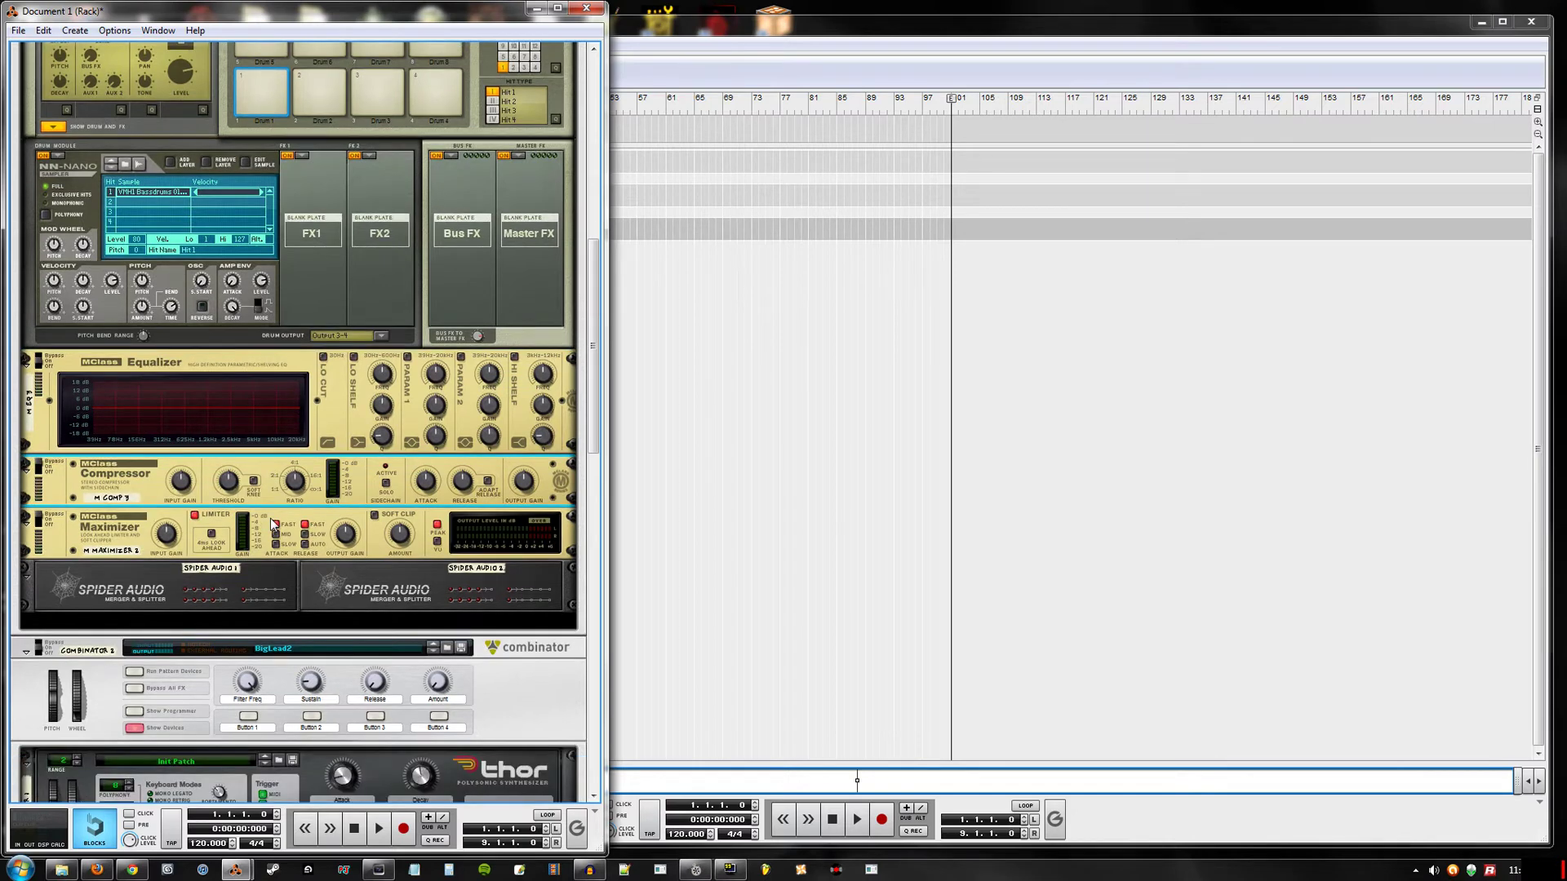
left_click(145, 529)
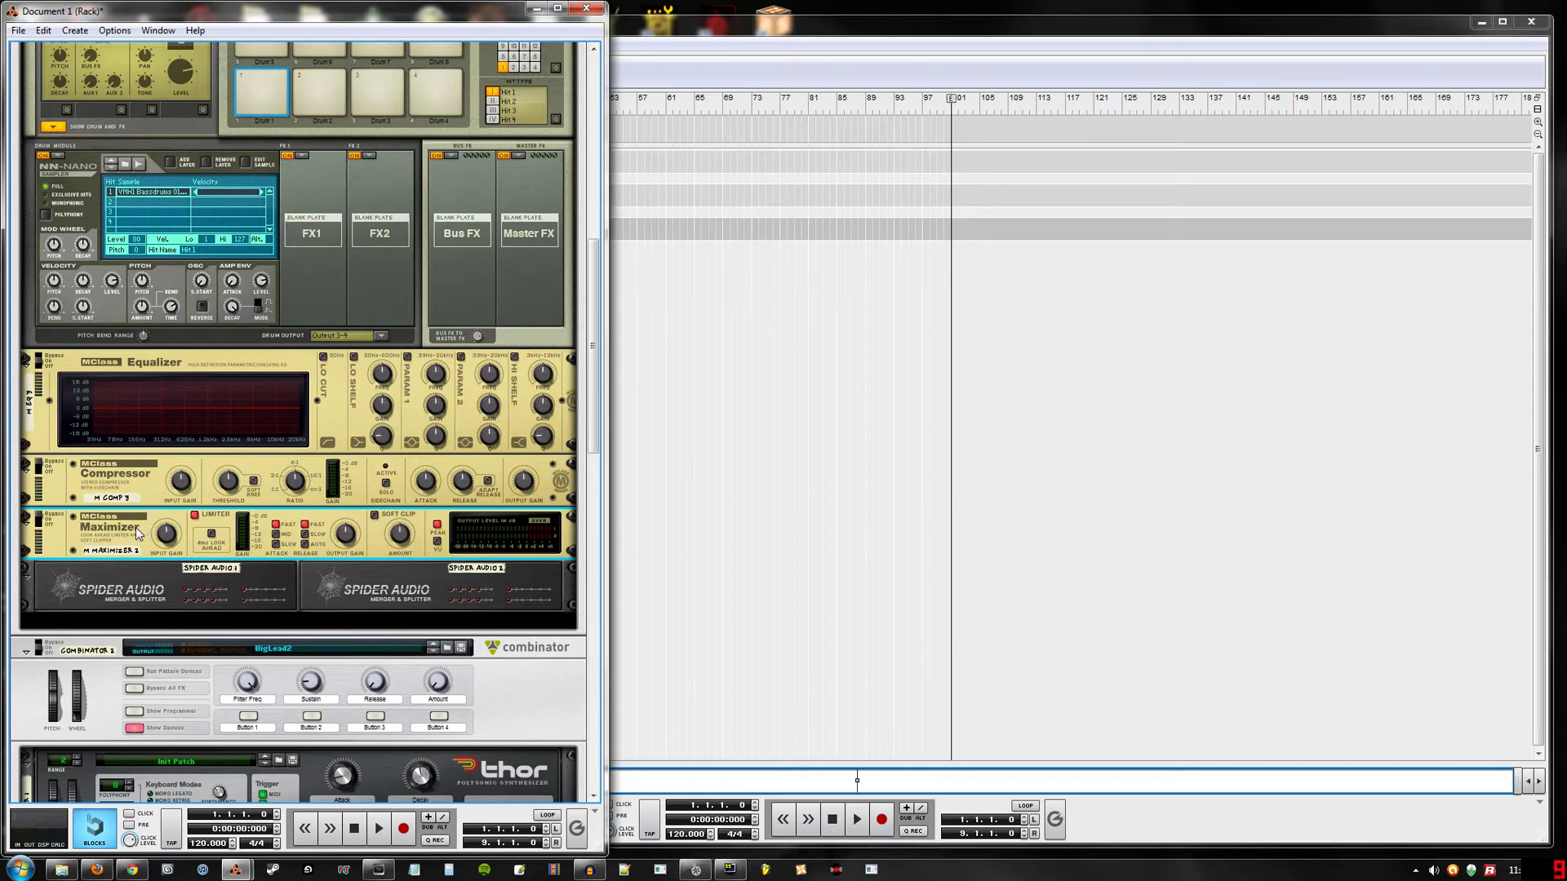
left_click_drag(135, 527, 119, 557)
left_click(134, 579)
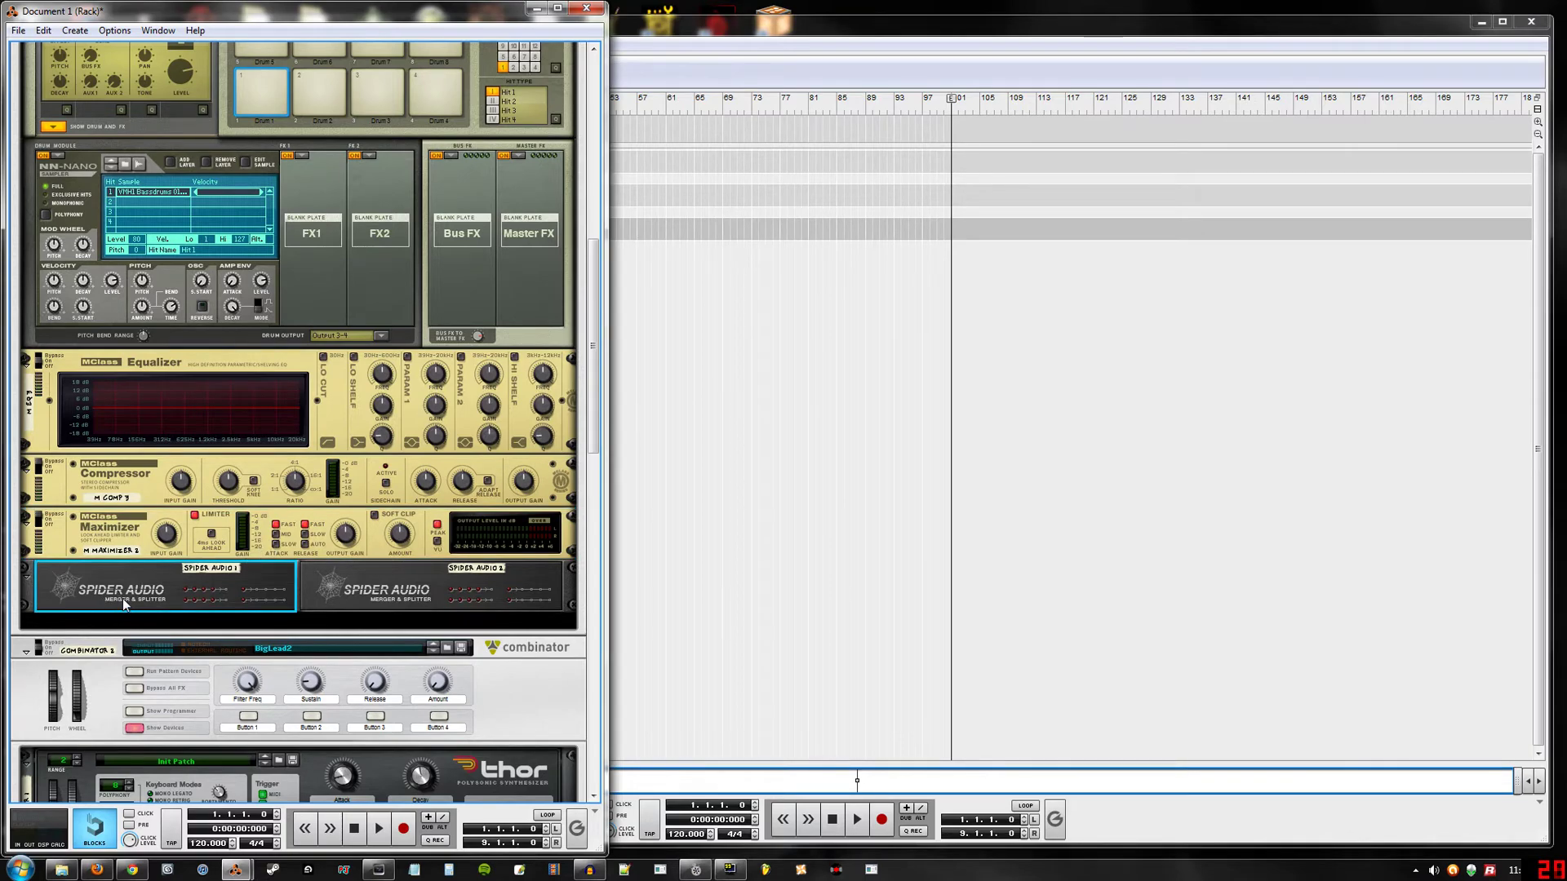
- Flip the rack to its back to look over the cabling, then return to the front panels
key("Tab")
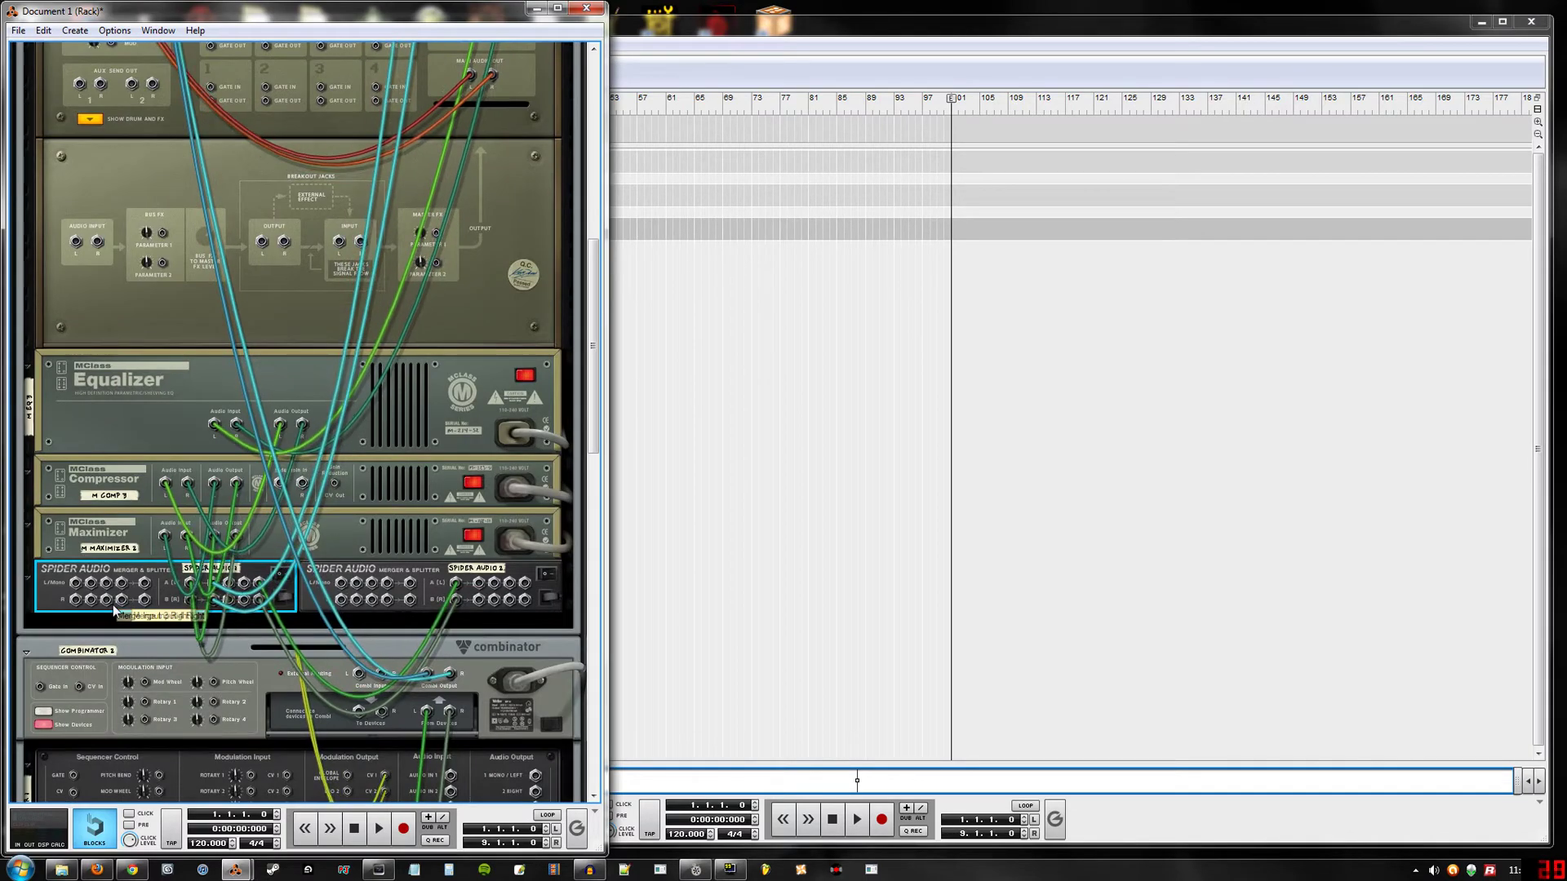
scroll(114, 611, "down", 1)
scroll(345, 341, "up", 8)
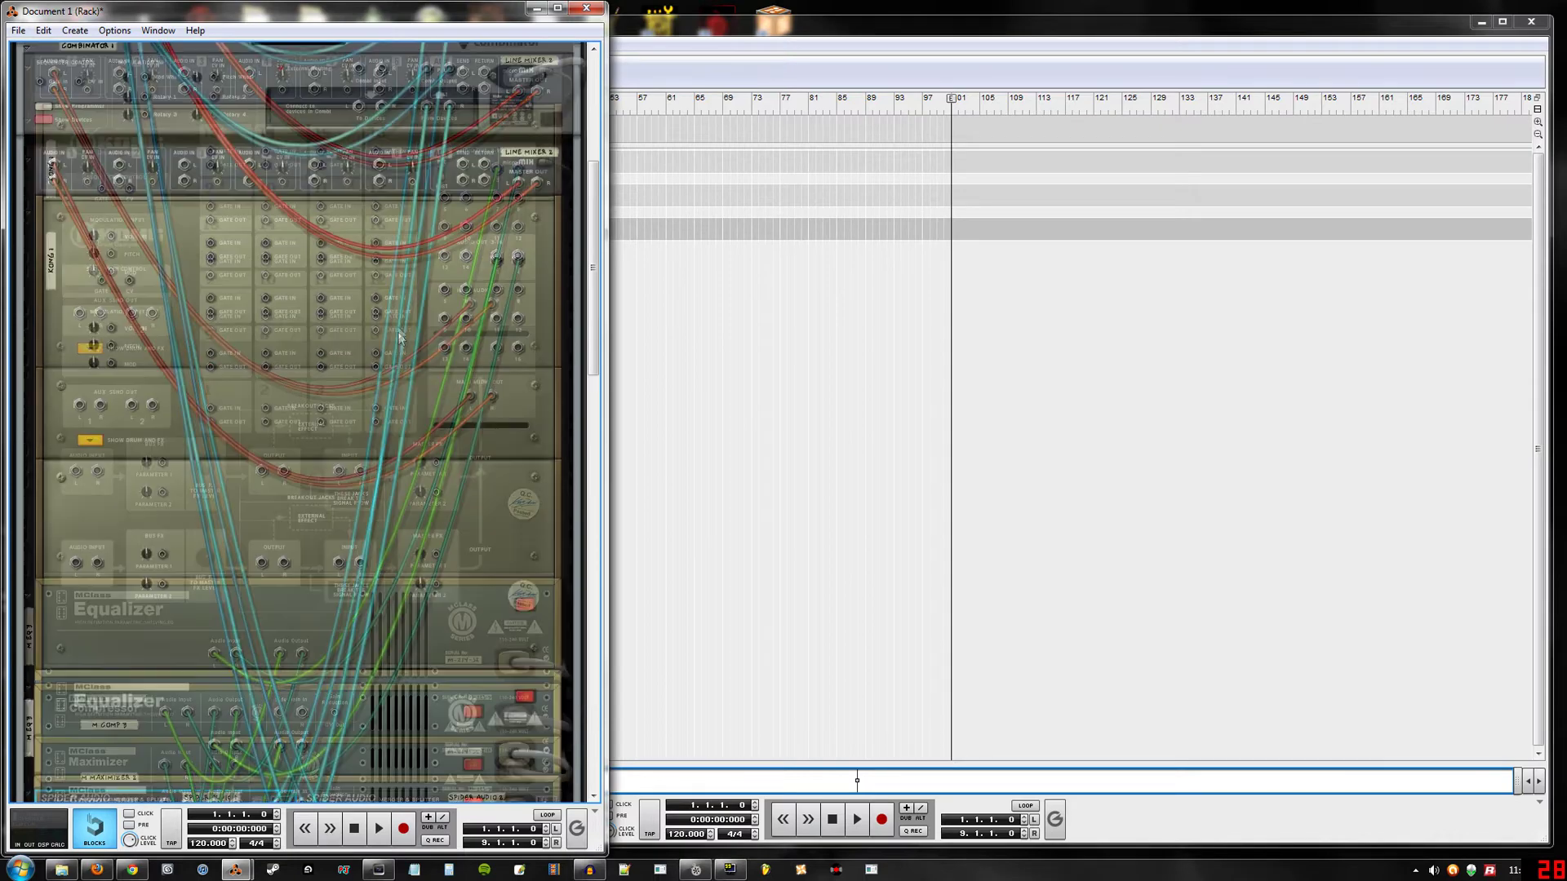
scroll(437, 234, "up", 4)
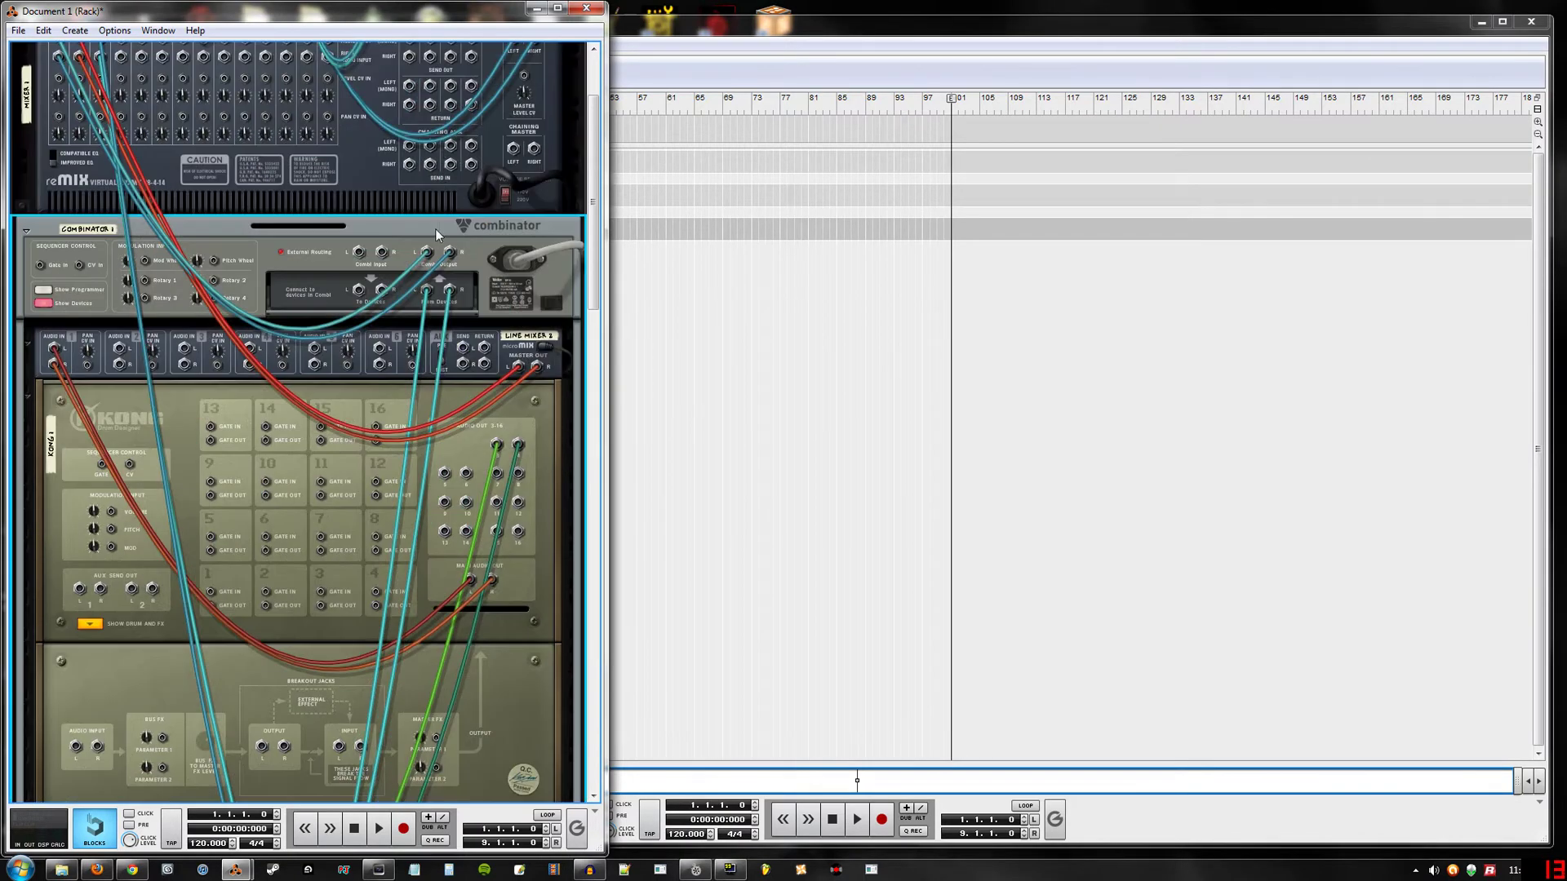
scroll(75, 128, "up", 3)
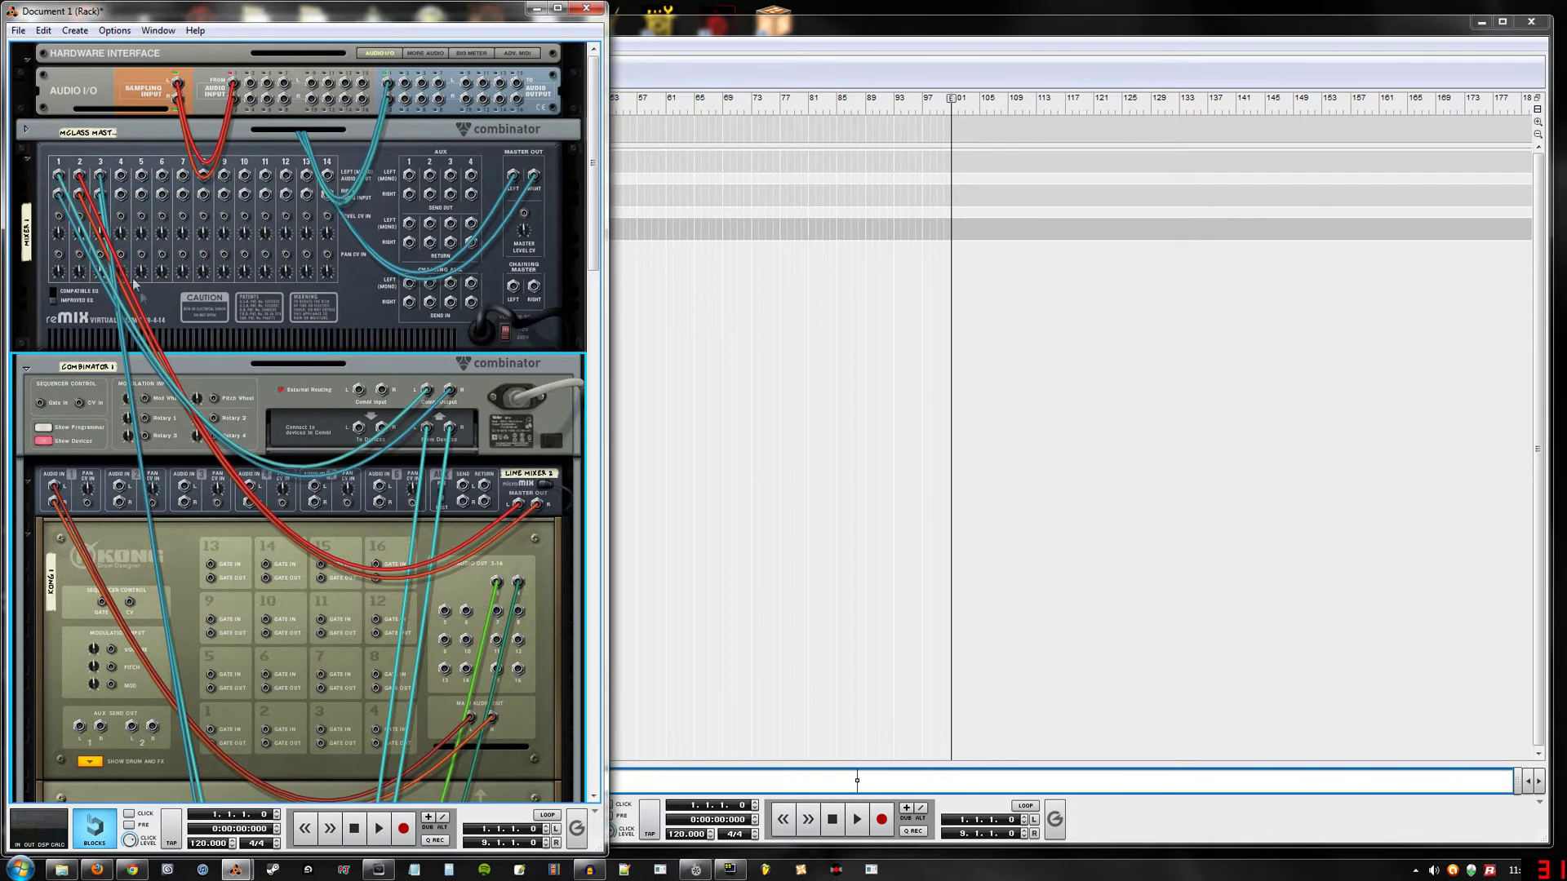
key("Tab")
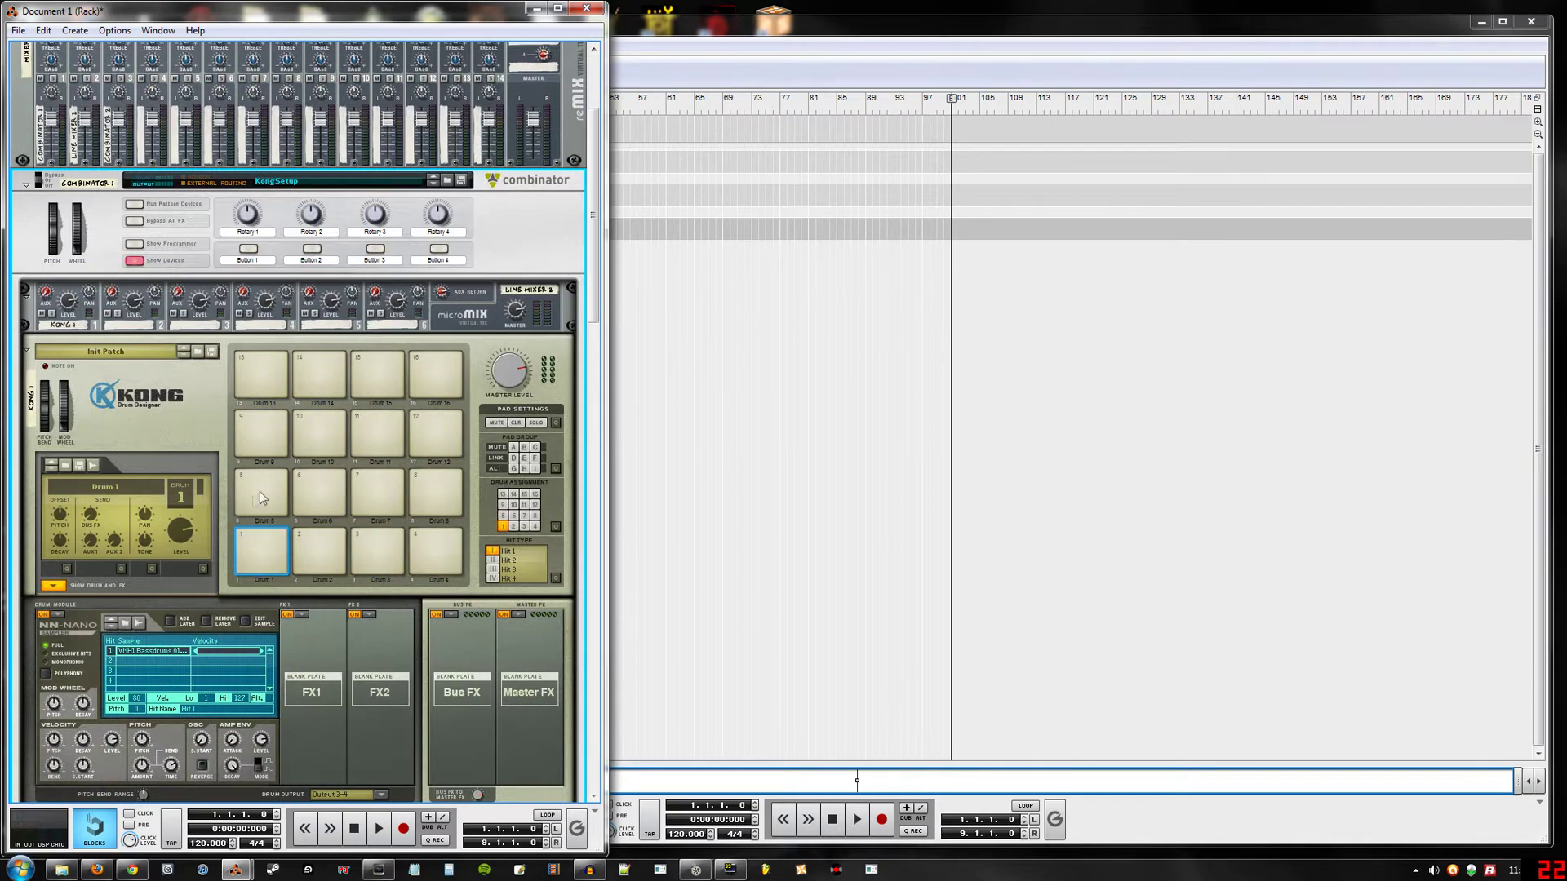
- Select Kong and flip the rack to show its cables through the MClass units and Spider Audio splitters
left_click(259, 497)
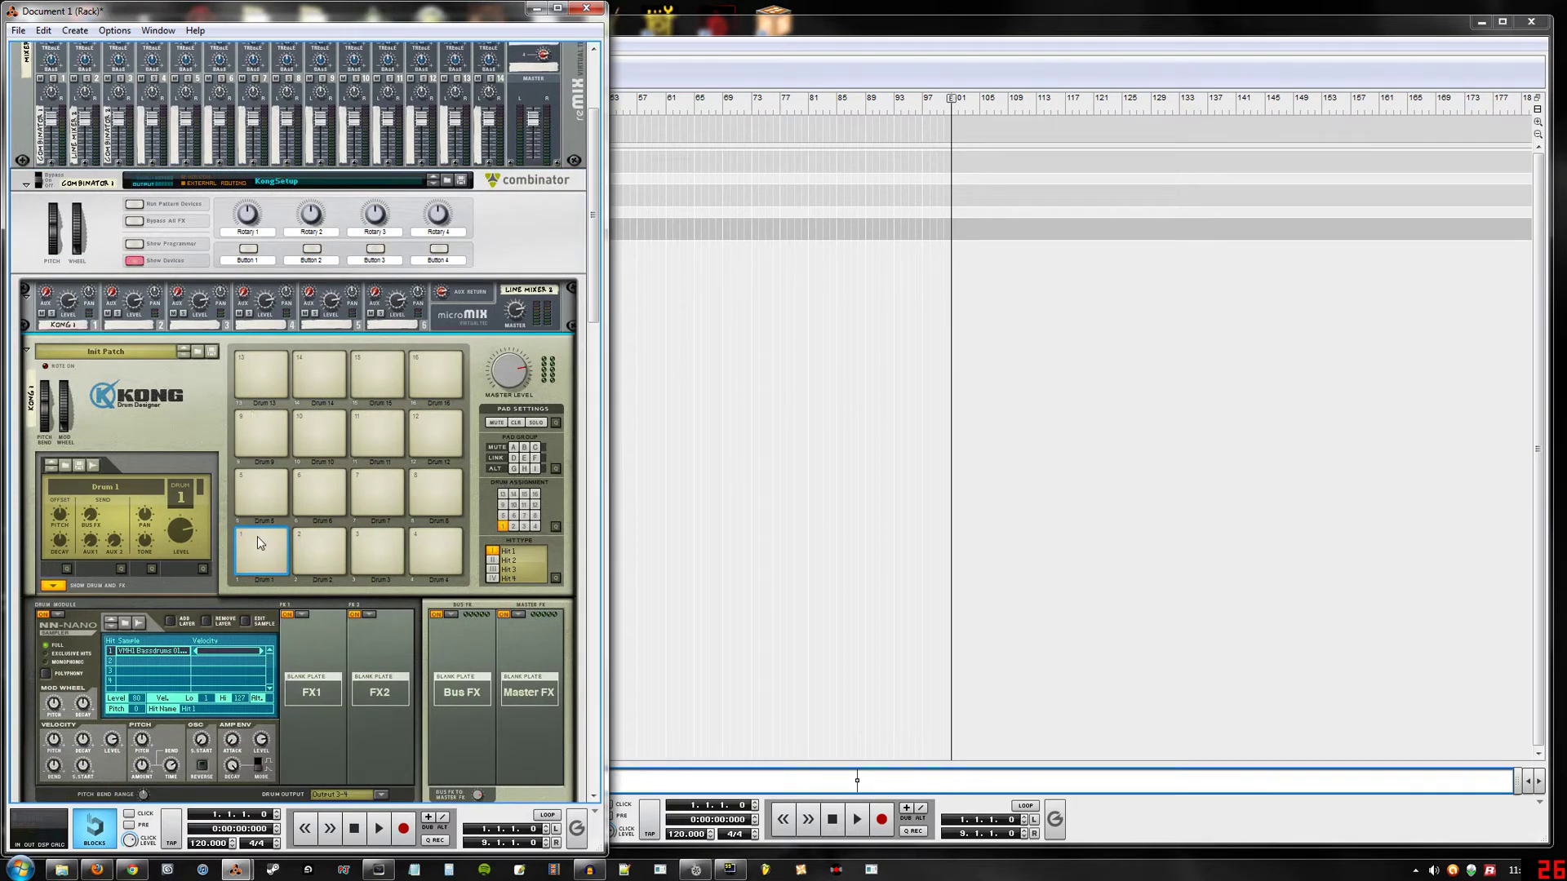
scroll(310, 295, "down", 3)
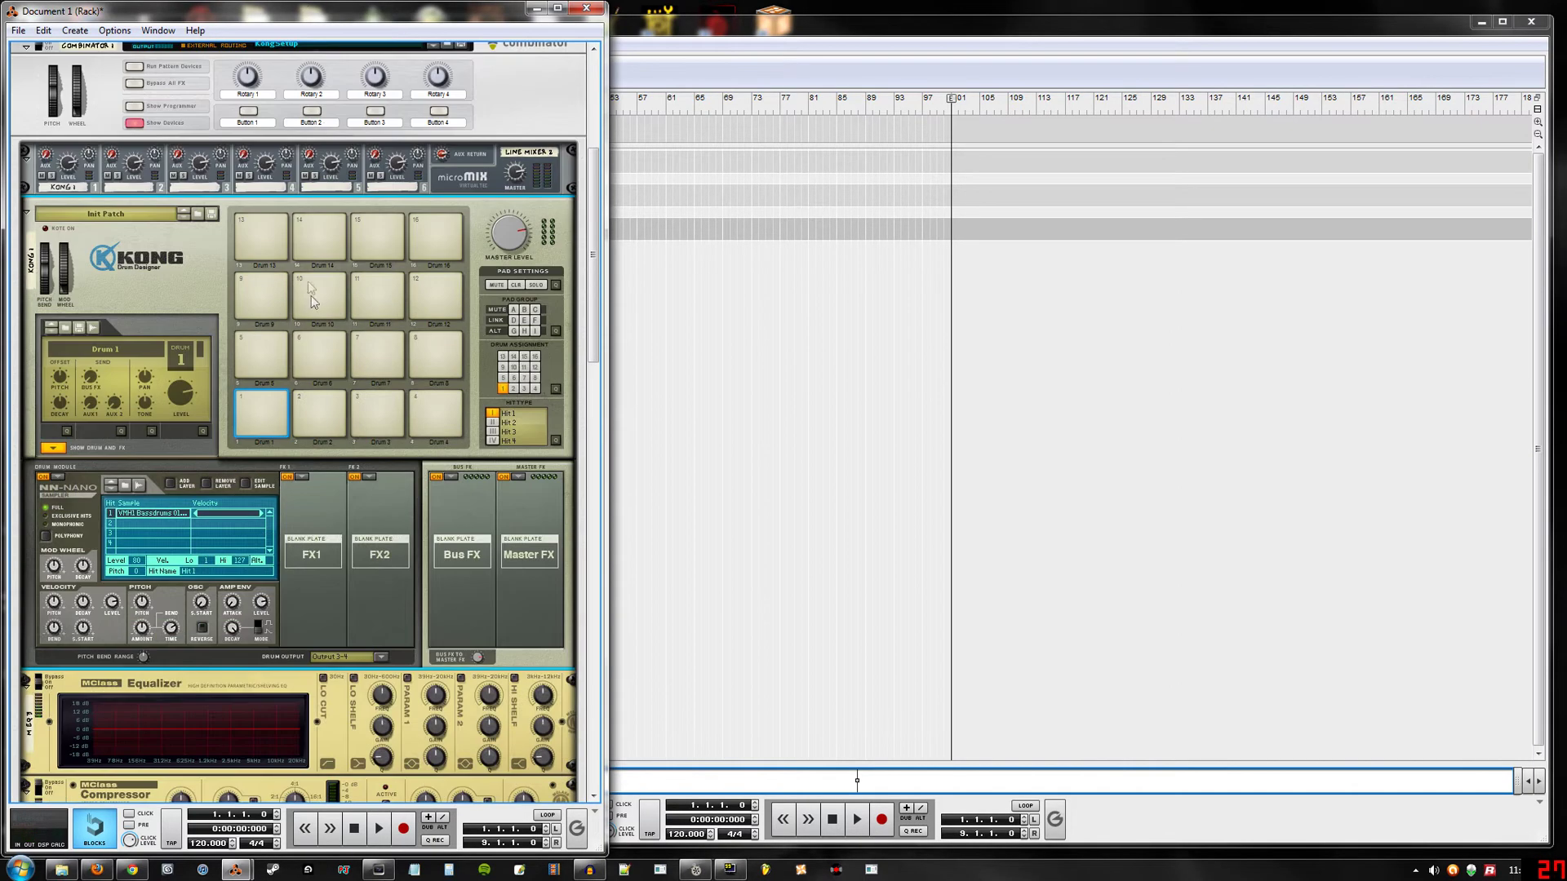
scroll(311, 301, "down", 7)
key("Tab")
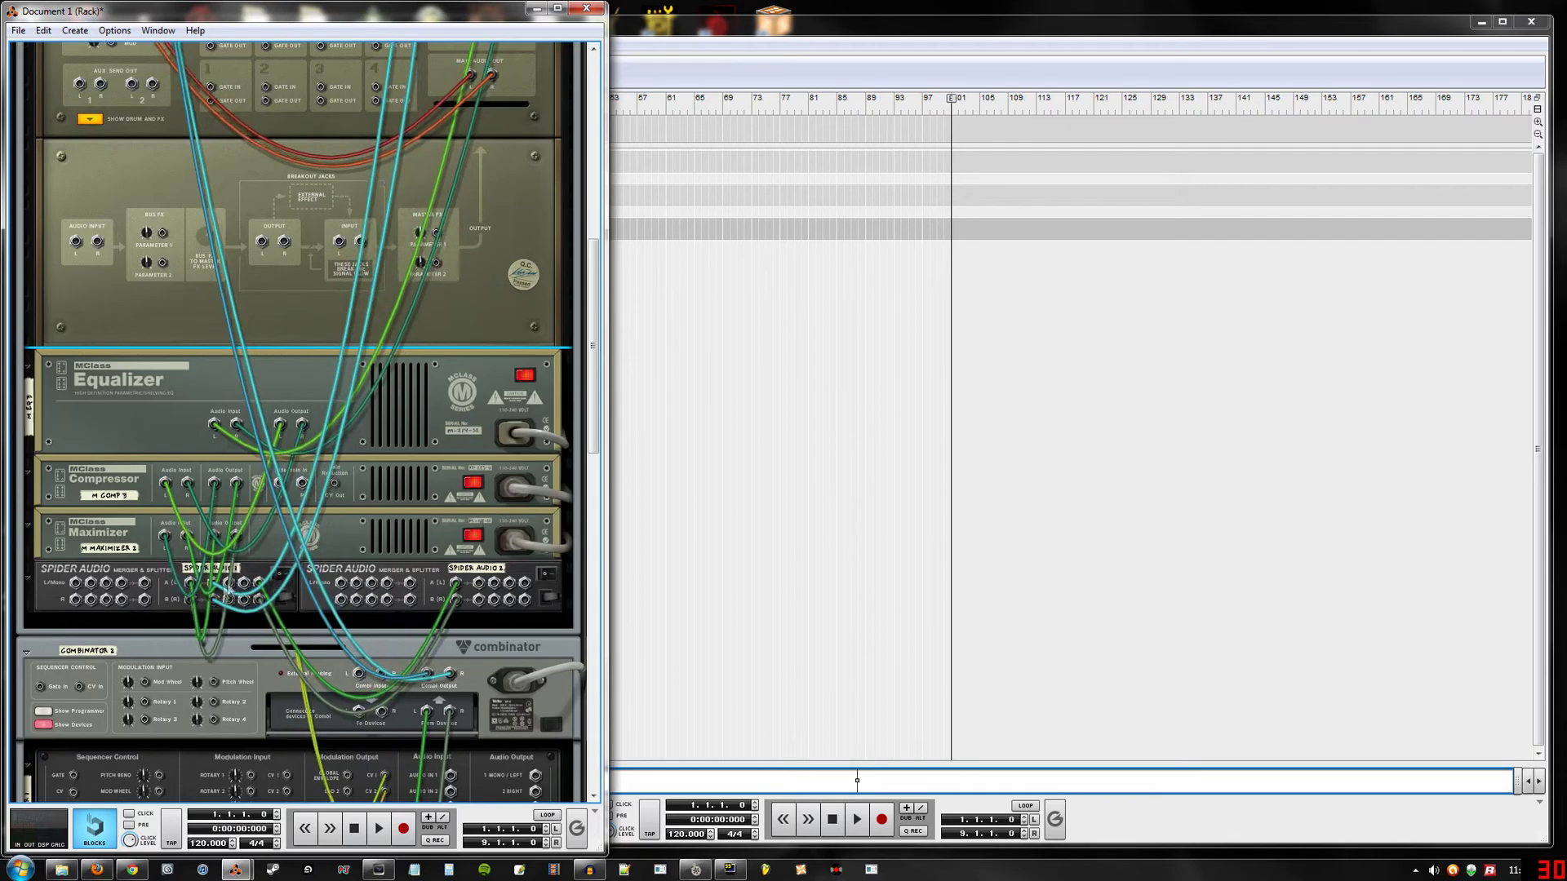
- Trace the lead's rear cabling down to its MClass Compressor and select it
scroll(365, 126, "down", 15)
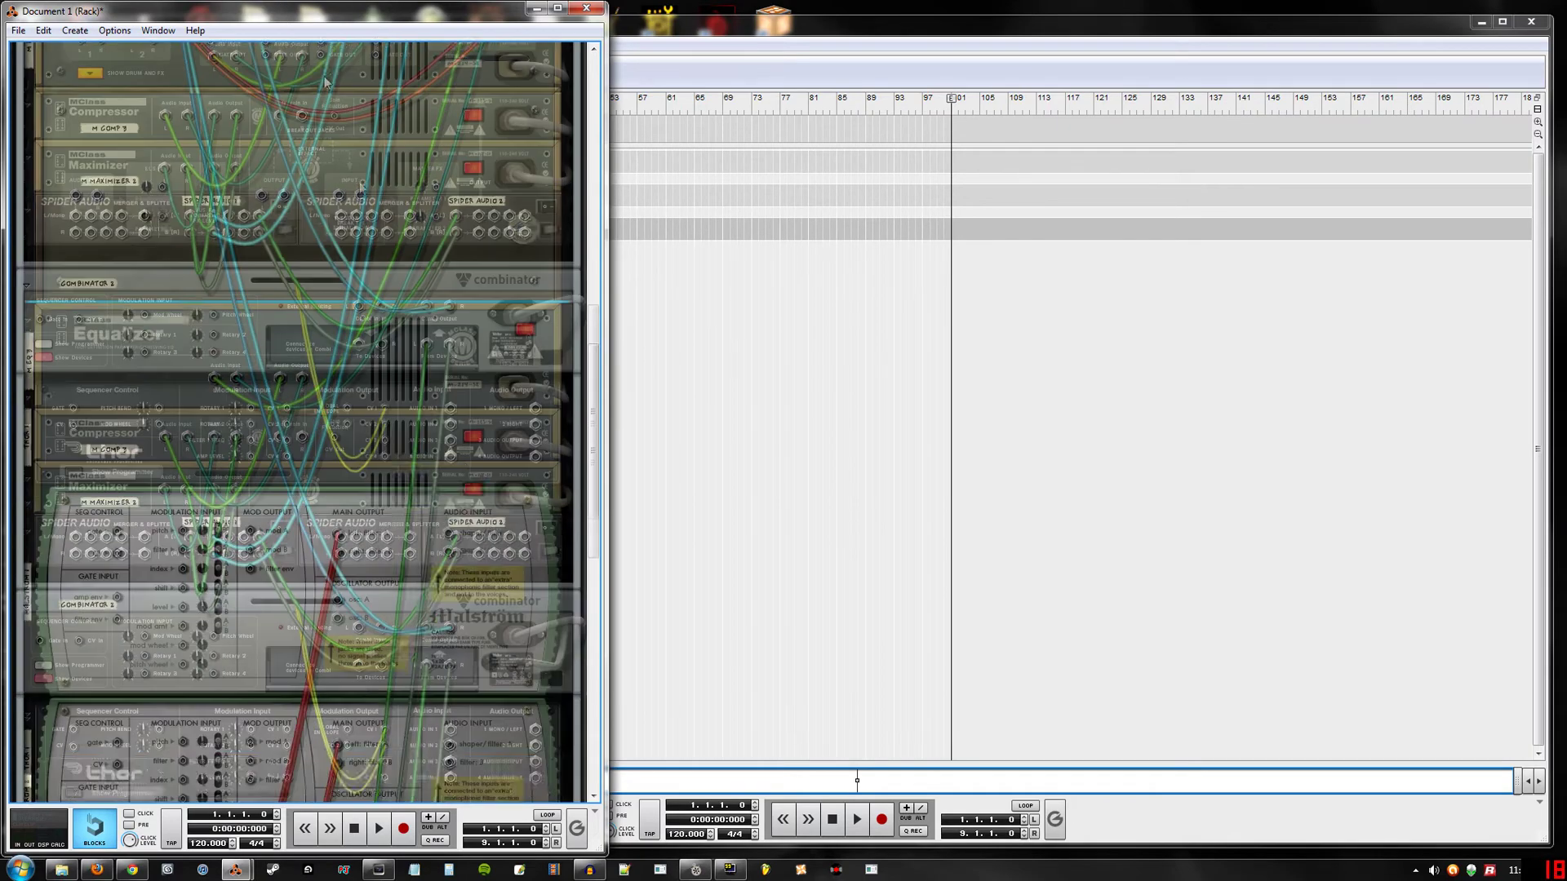
scroll(365, 127, "down", 11)
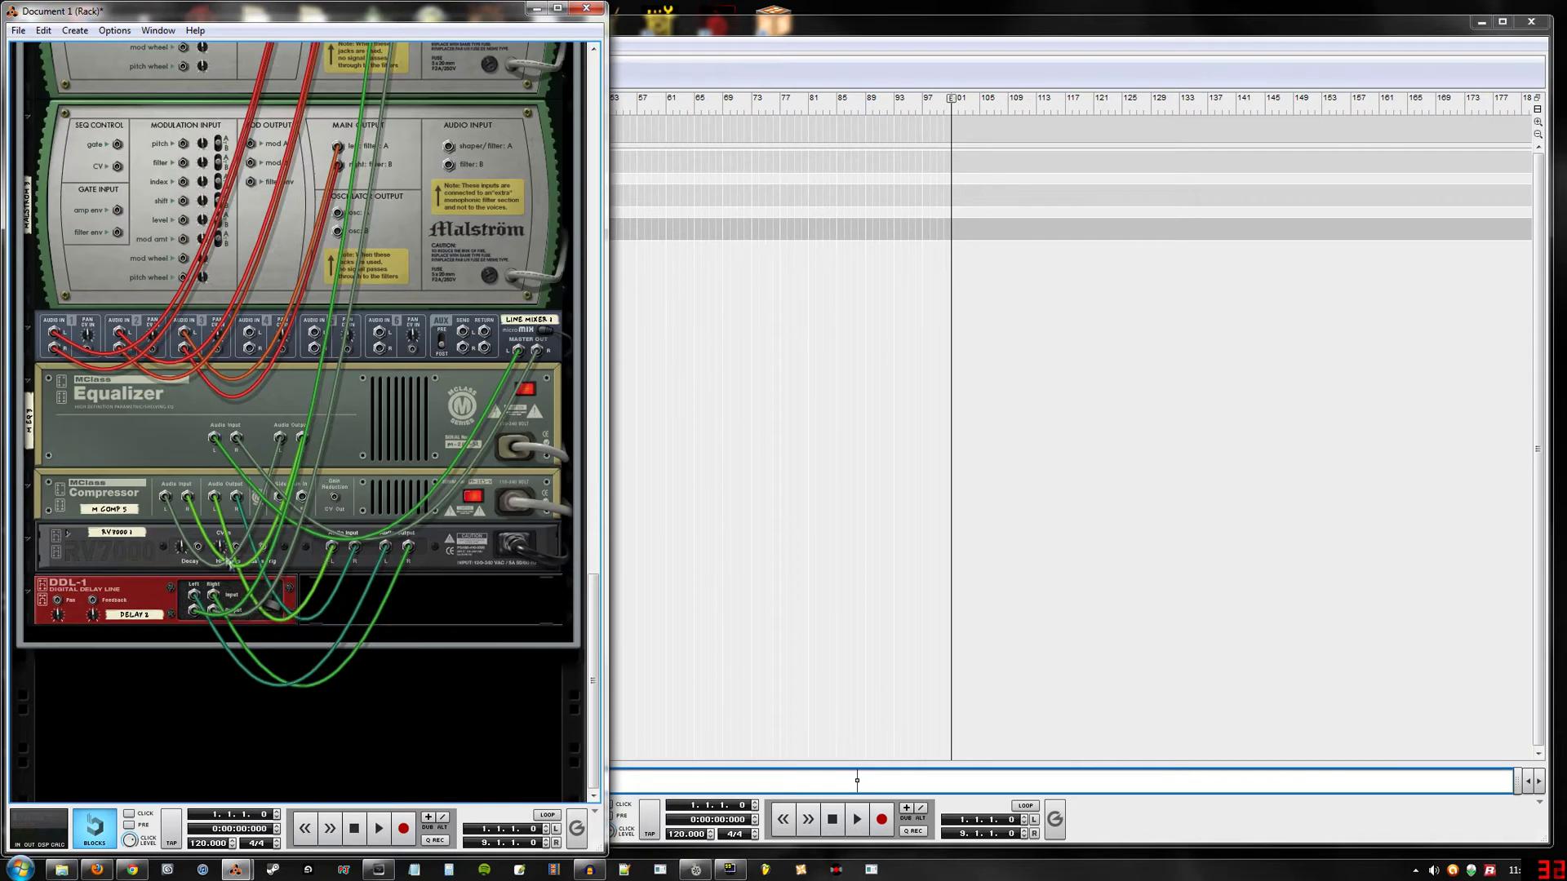
left_click(137, 509)
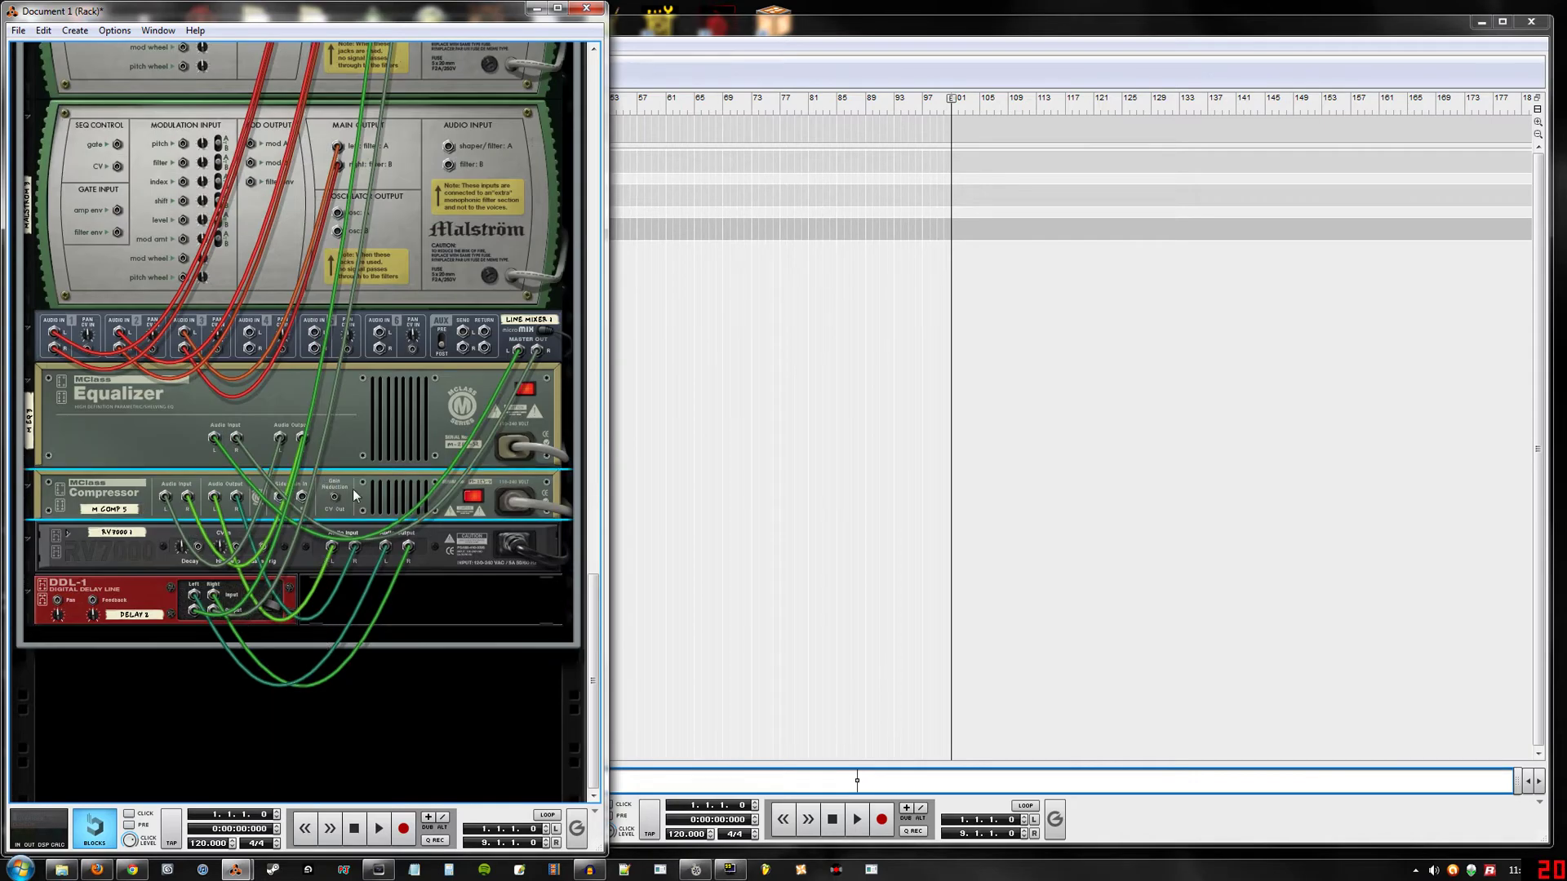
key("Tab")
key("Tab")
scroll(365, 483, "up", 20)
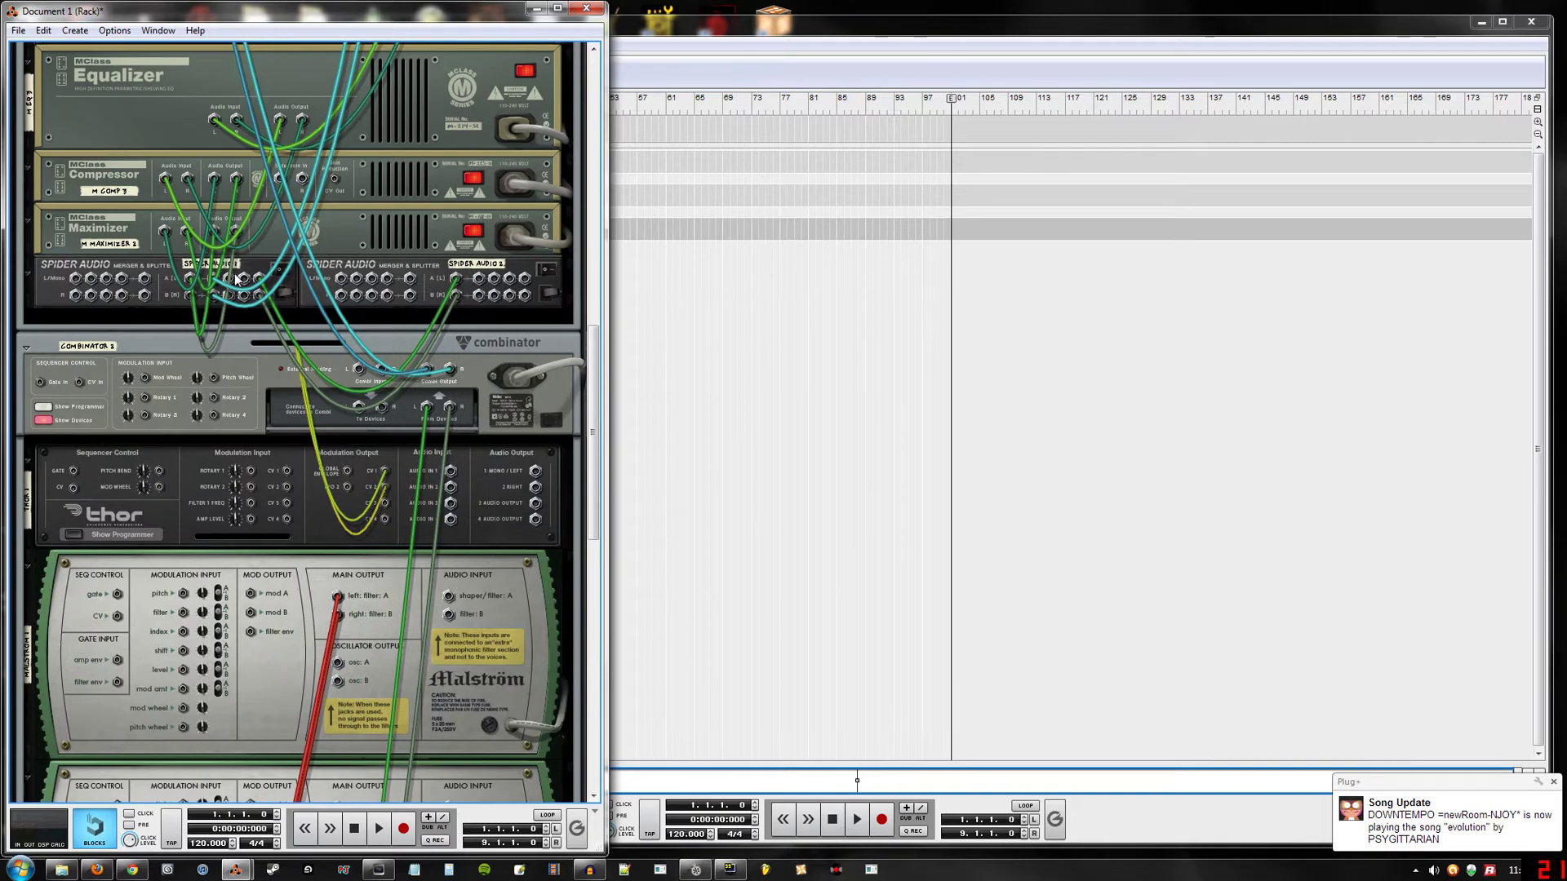
scroll(296, 380, "down", 15)
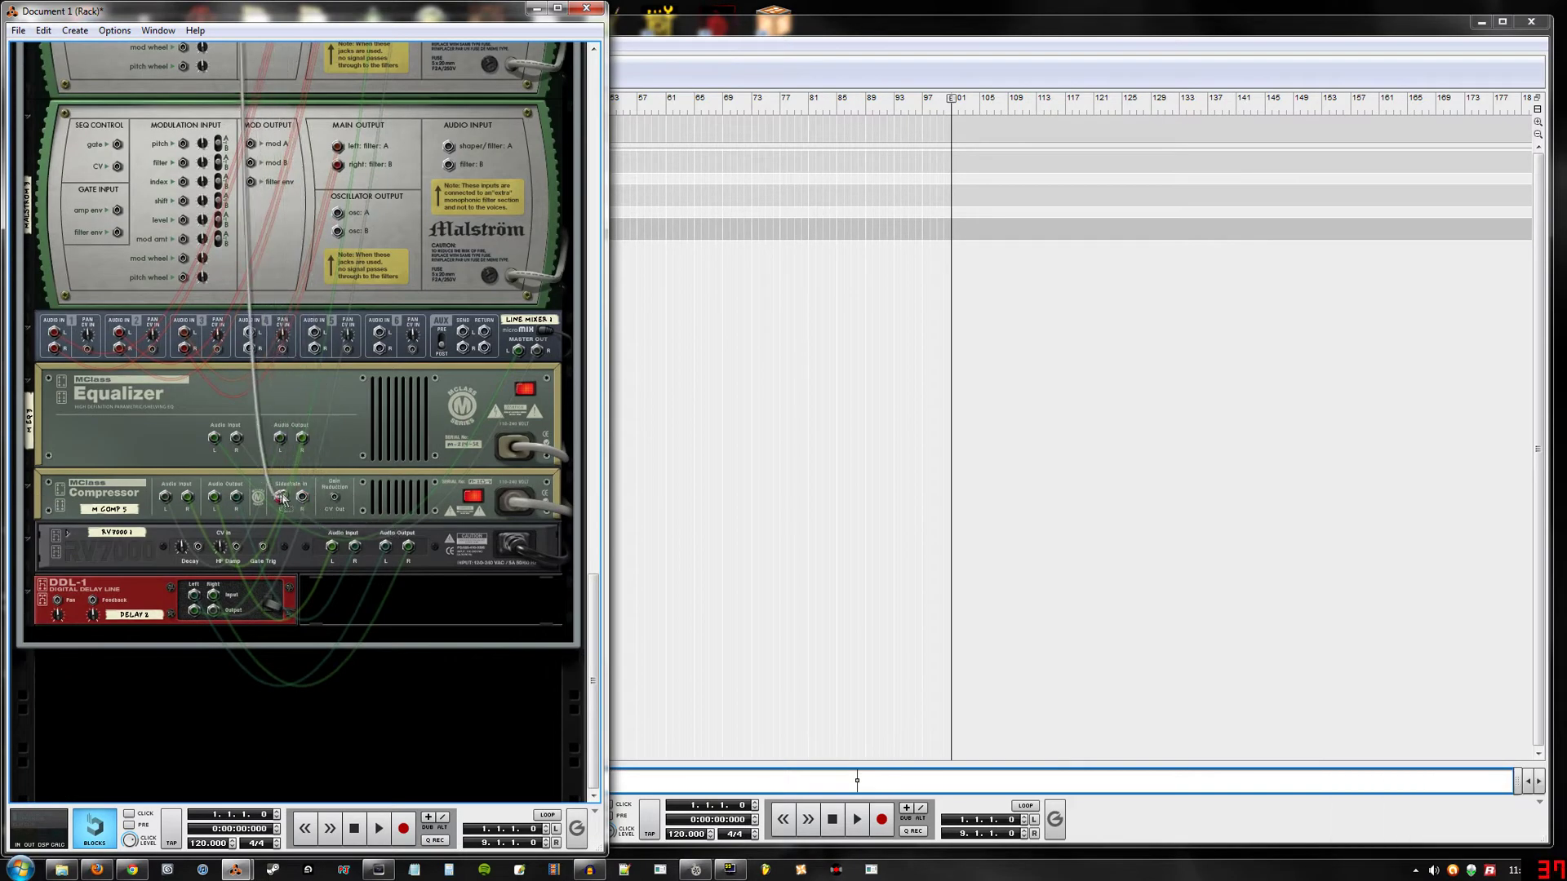
- Make the patch cables fully opaque and flip the rack back to its front panels
key("l")
key("Tab")
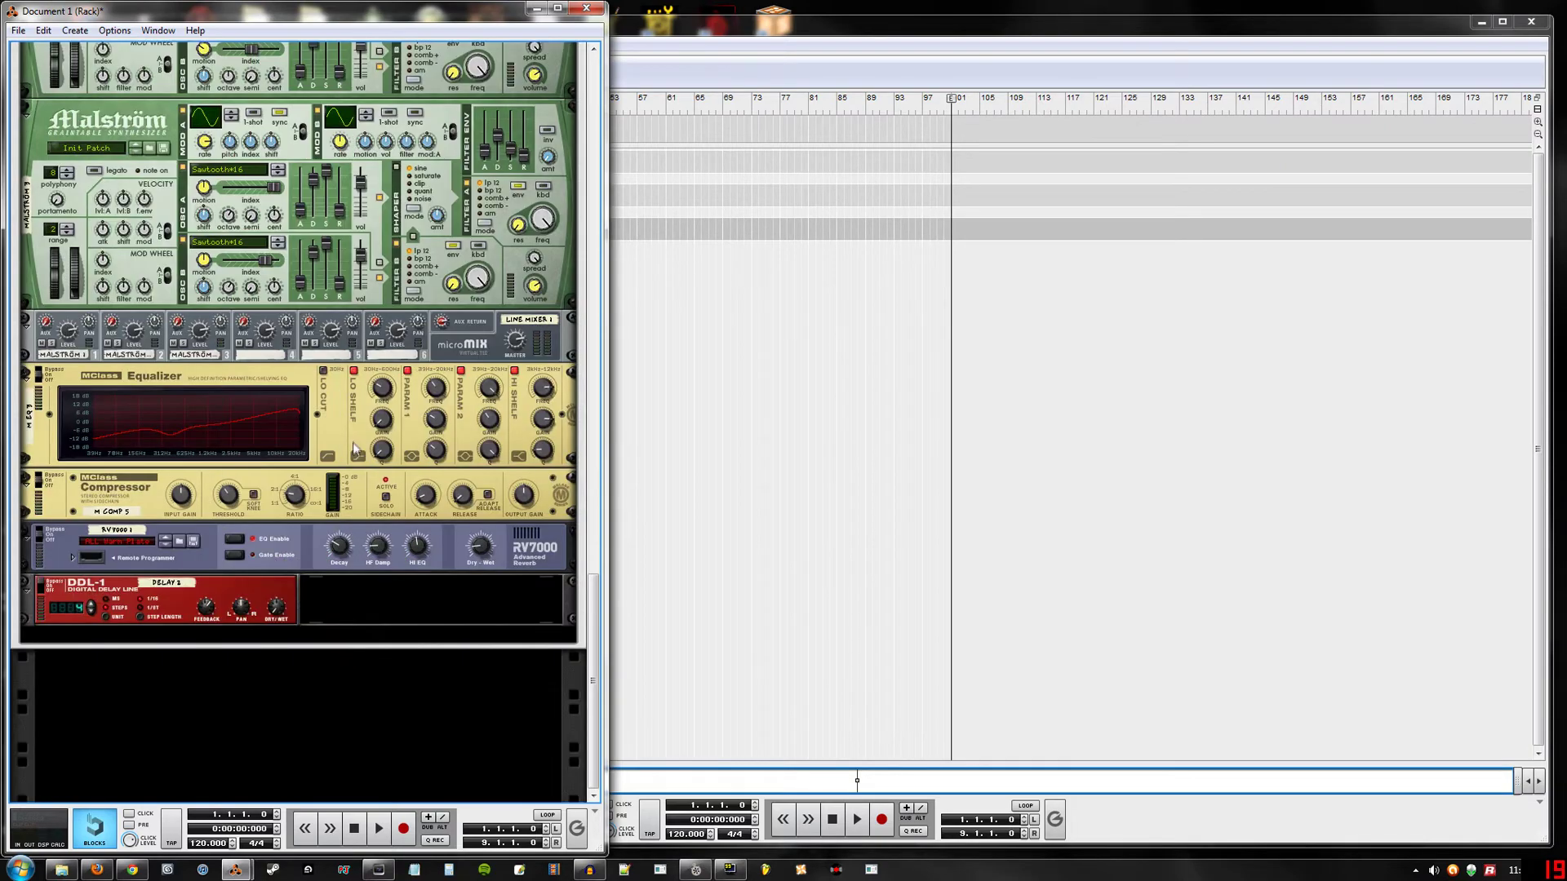
scroll(334, 406, "up", 2)
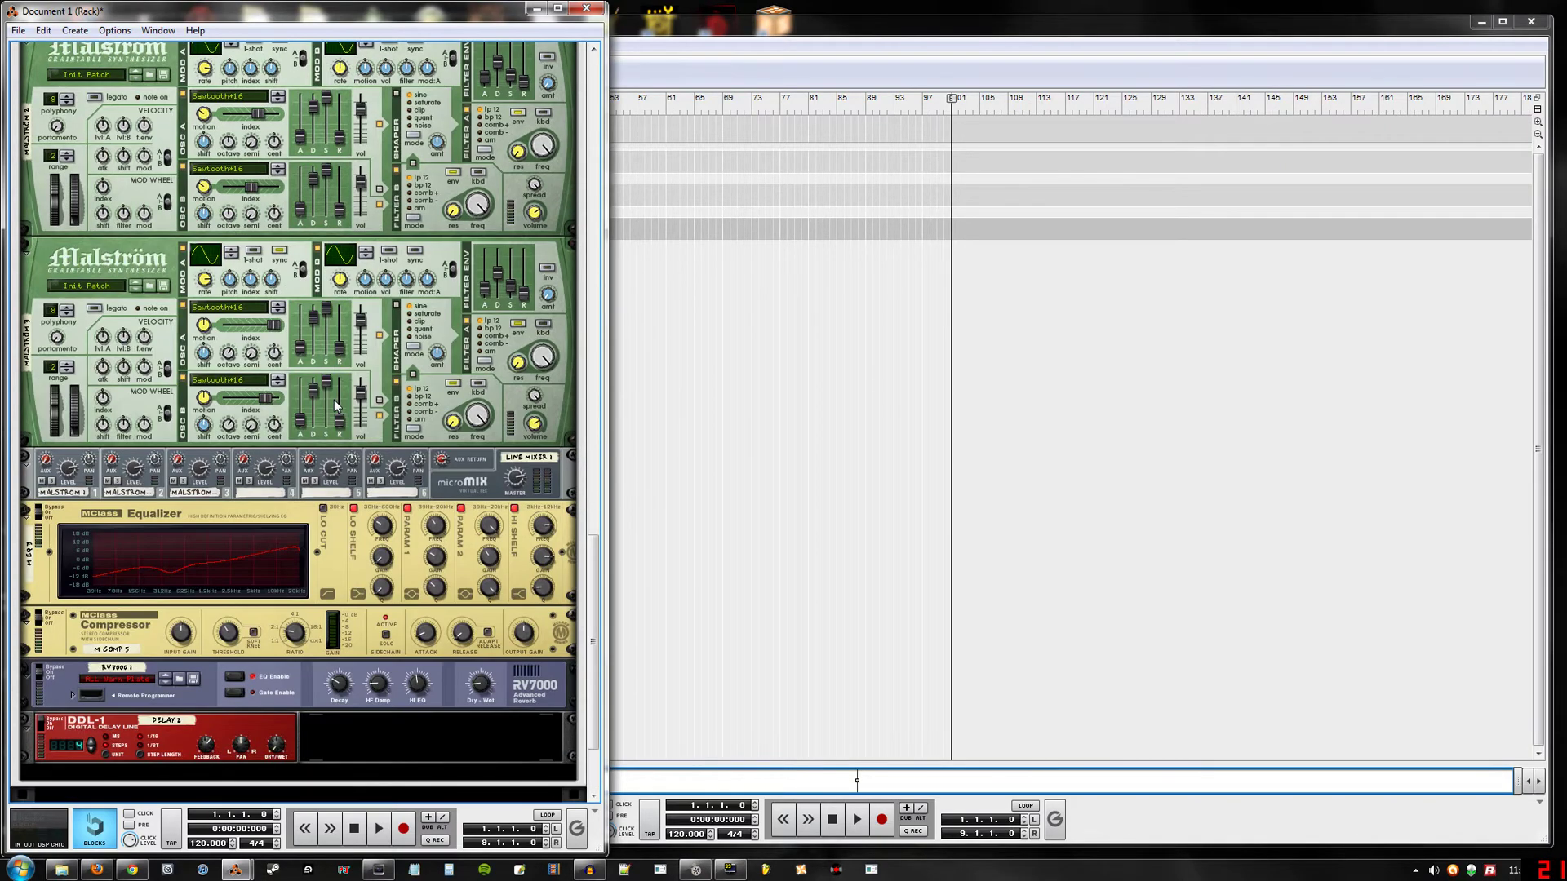
scroll(374, 354, "up", 10)
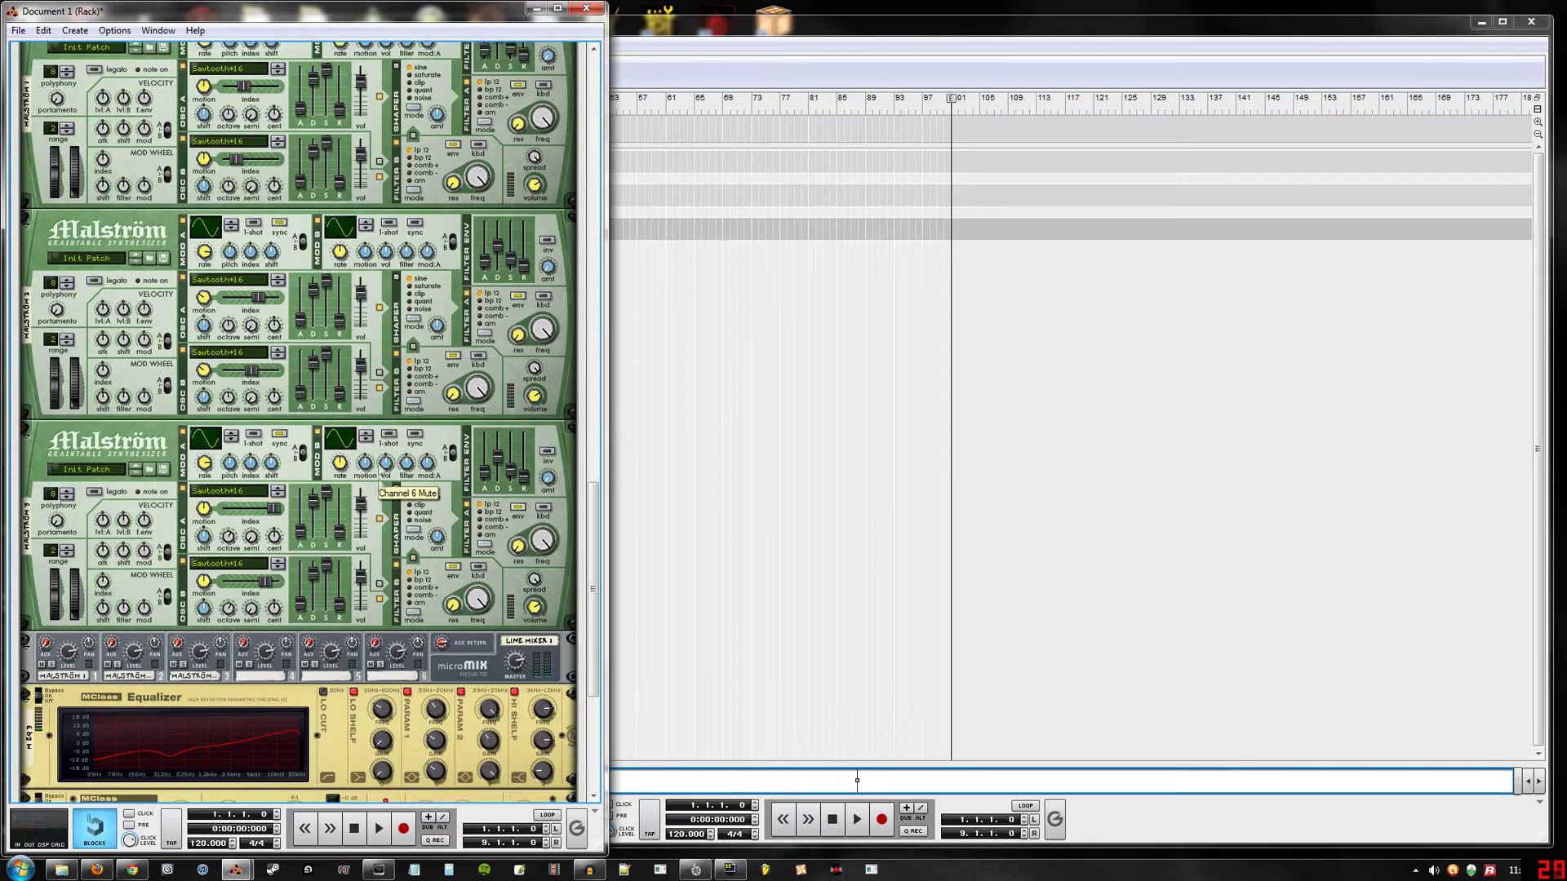
scroll(373, 353, "up", 1)
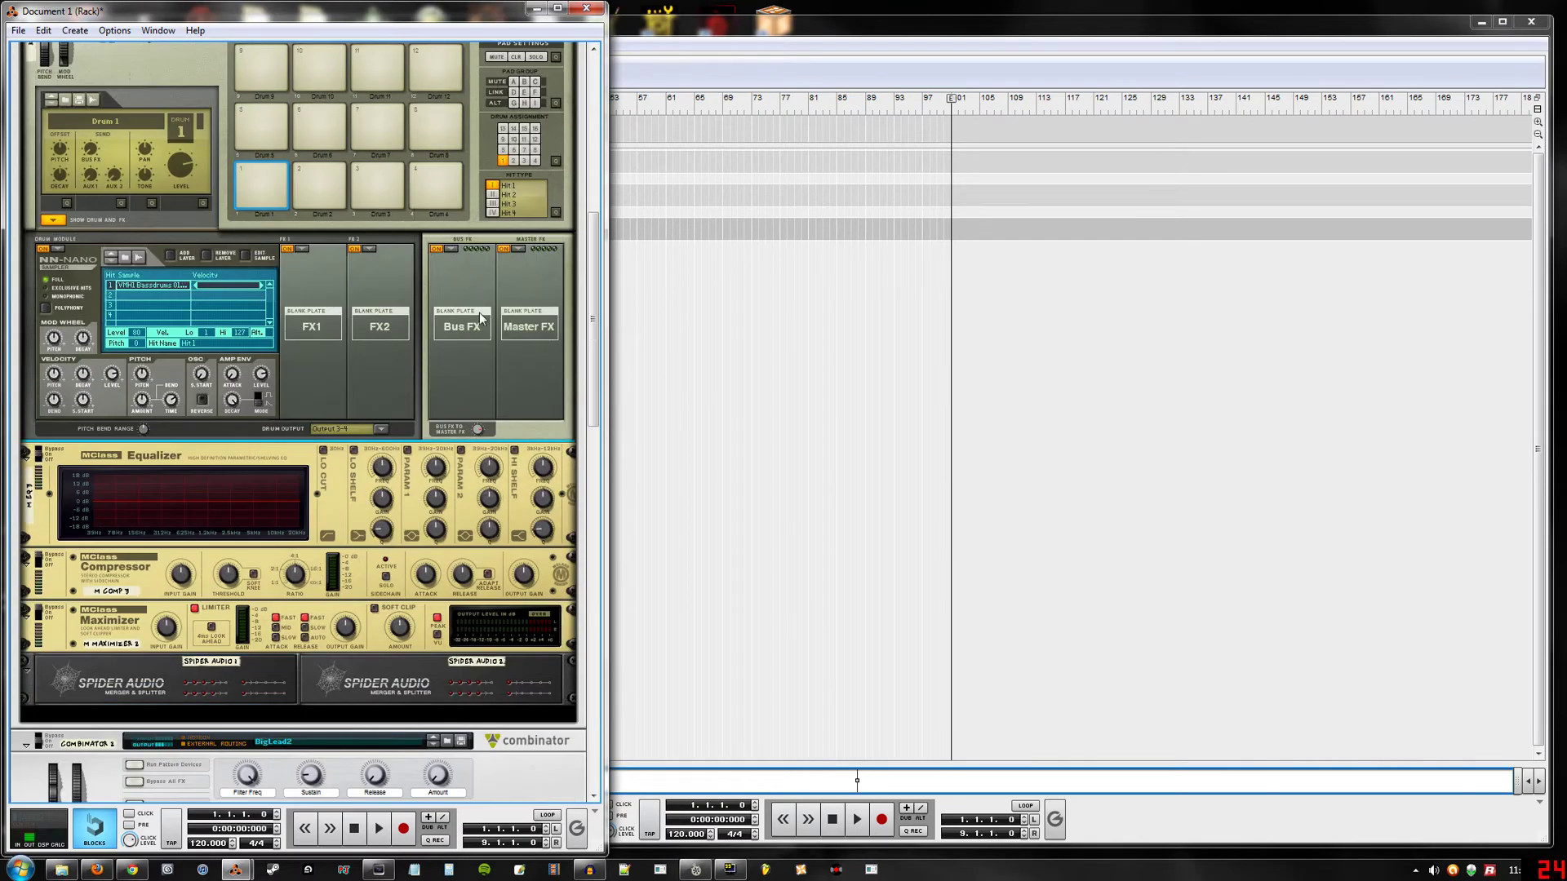
- Select the lead's Compressor and show the Sequencer with Transport, Combinator 1 and Combinator 2 tracks
scroll(478, 312, "down", 10)
scroll(478, 322, "down", 4)
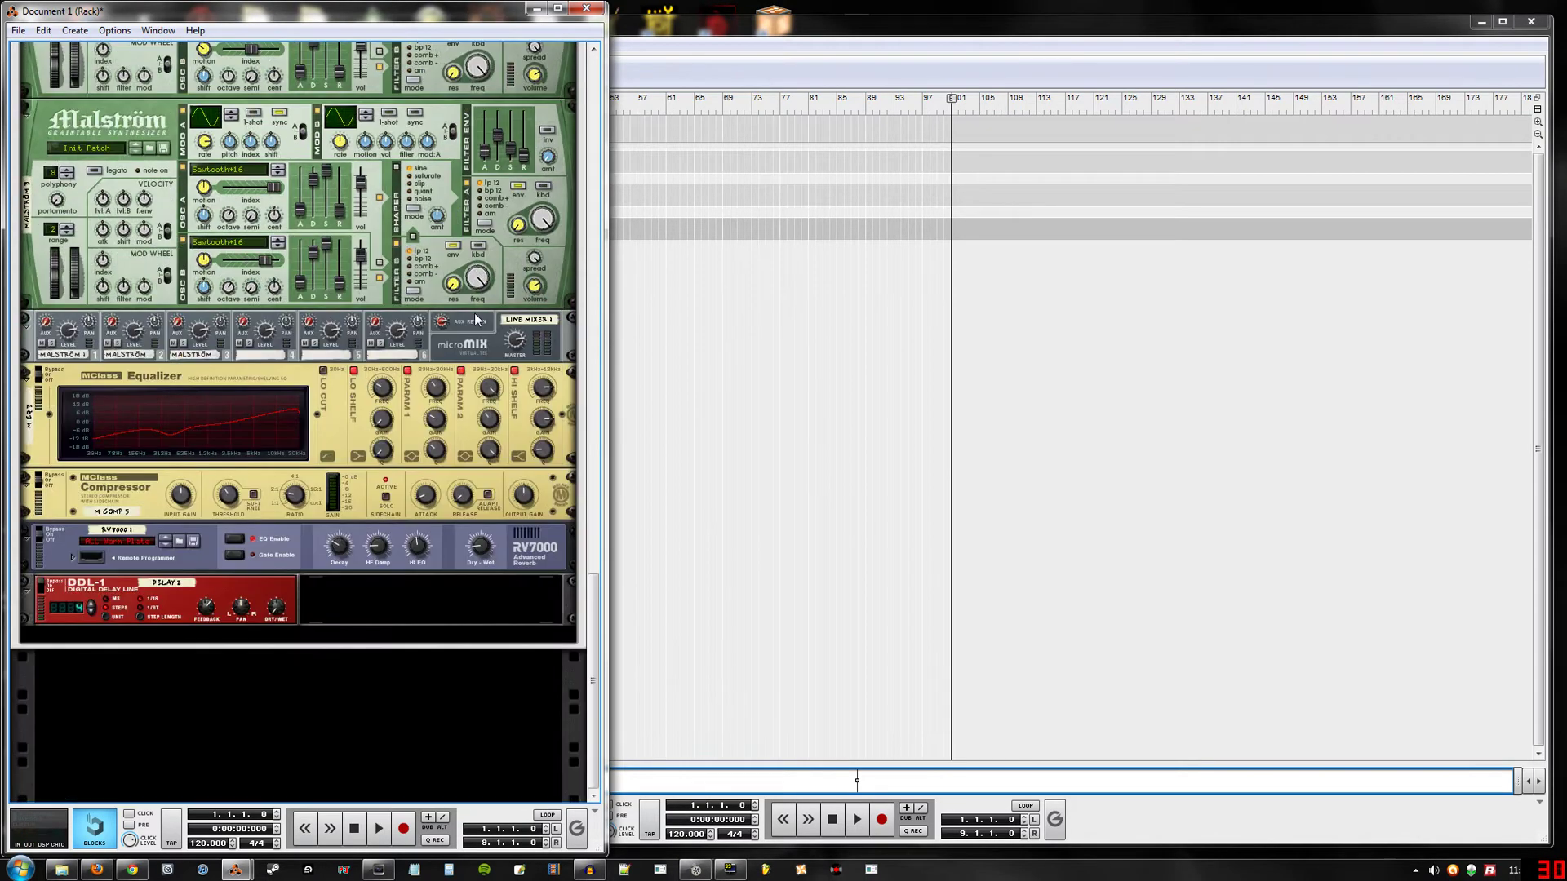
left_click(332, 500)
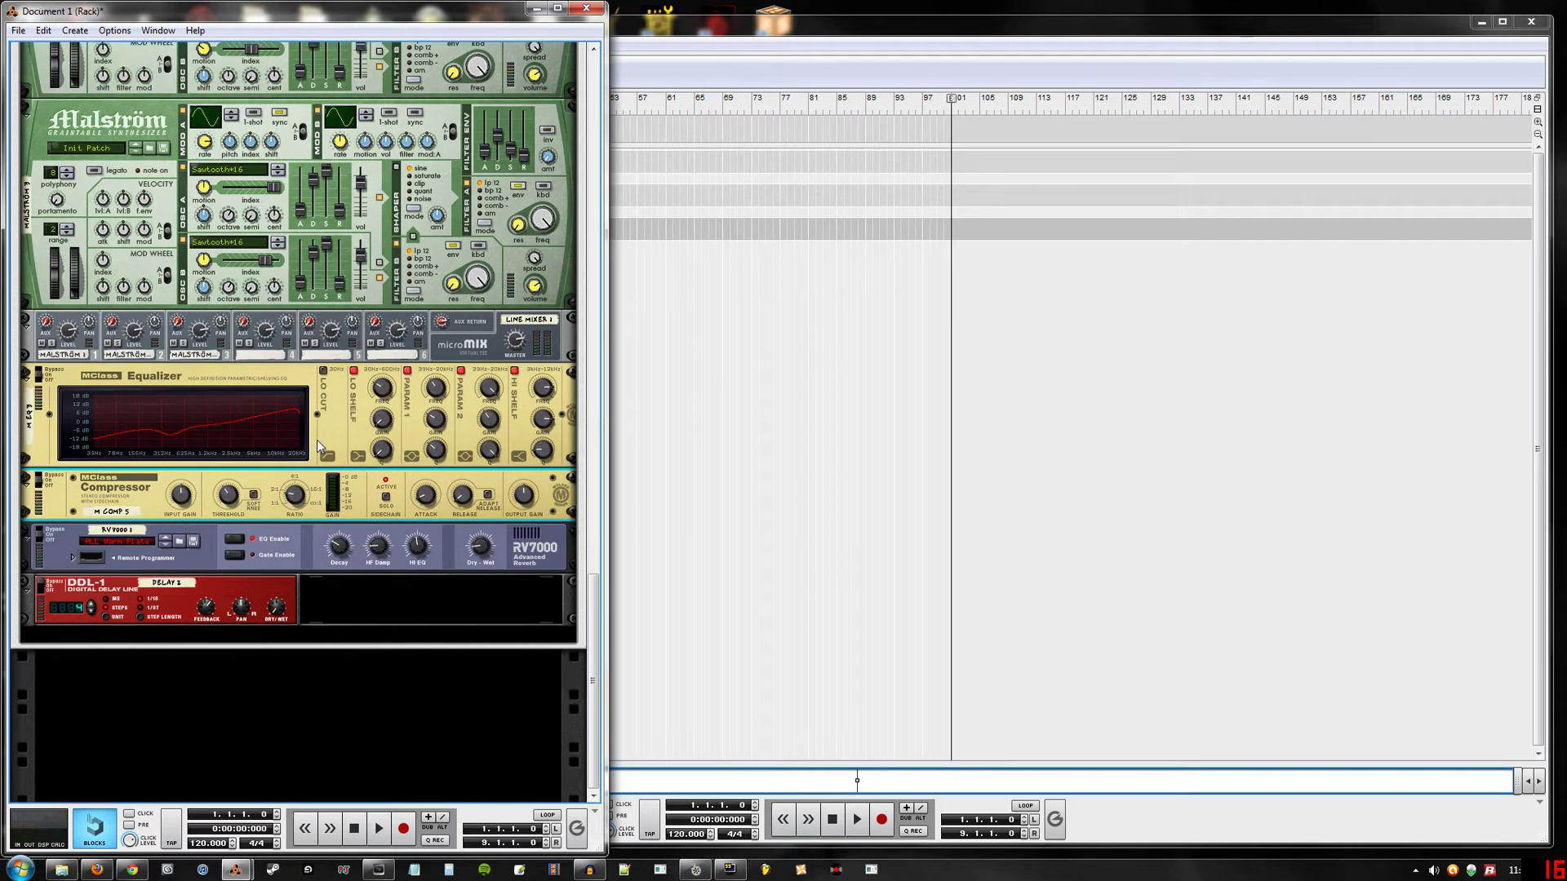
scroll(317, 439, "up", 5)
key("F7")
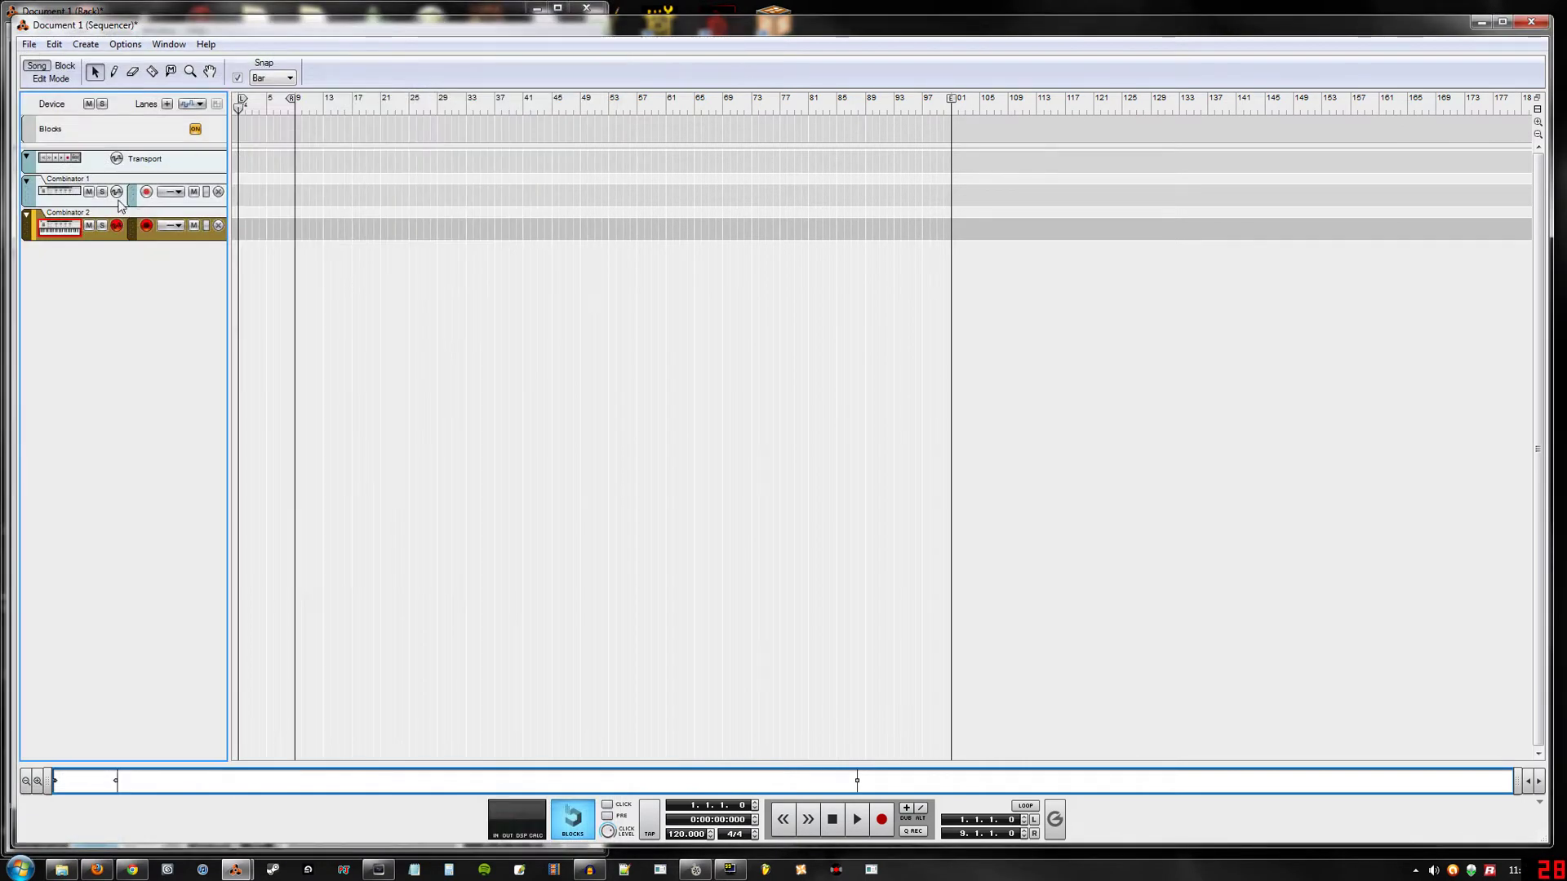
- Select the Combinator 1 track and switch back to the Rack window with F6
left_click(121, 201)
key("F6")
scroll(339, 401, "down", 5)
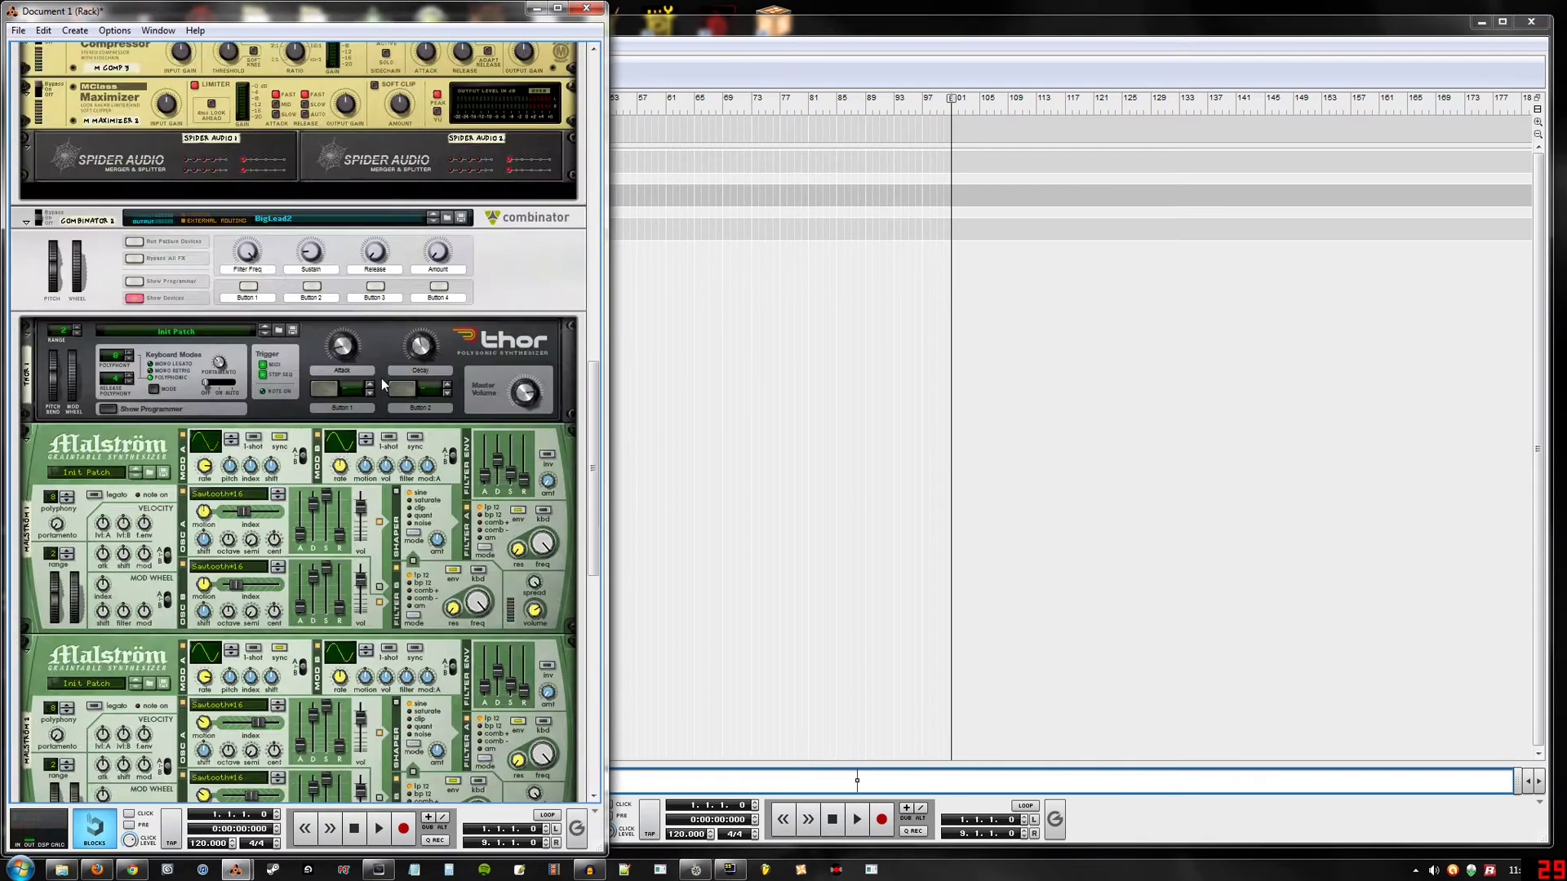
scroll(382, 383, "down", 8)
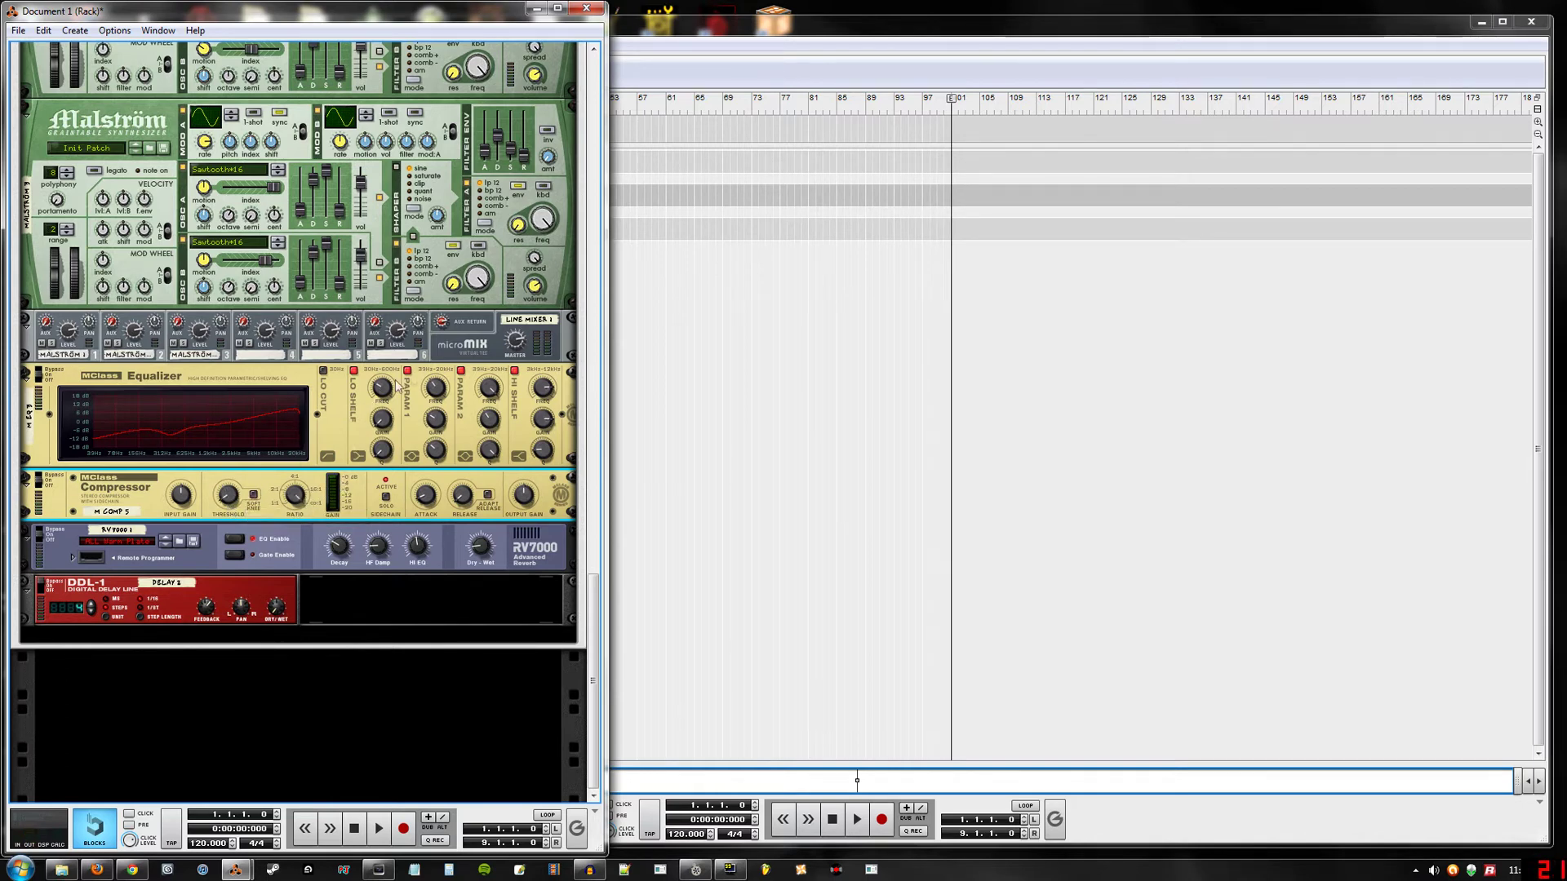
scroll(378, 604, "up", 15)
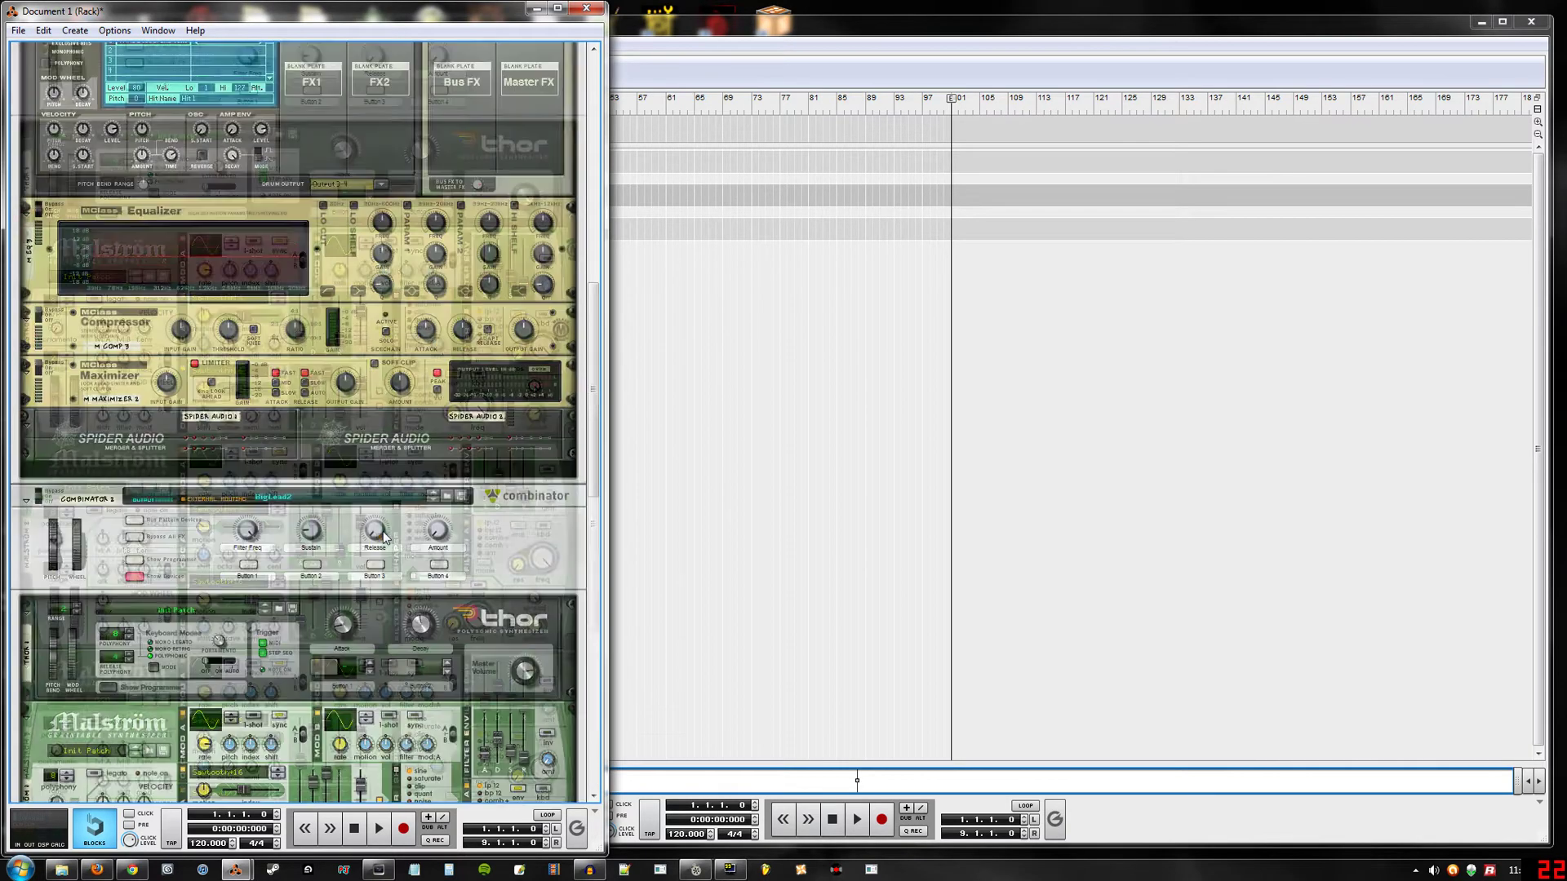
- Go through Kong pads 2 to 11 to see which ones hold a drum
scroll(392, 473, "up", 5)
scroll(400, 455, "down", 4)
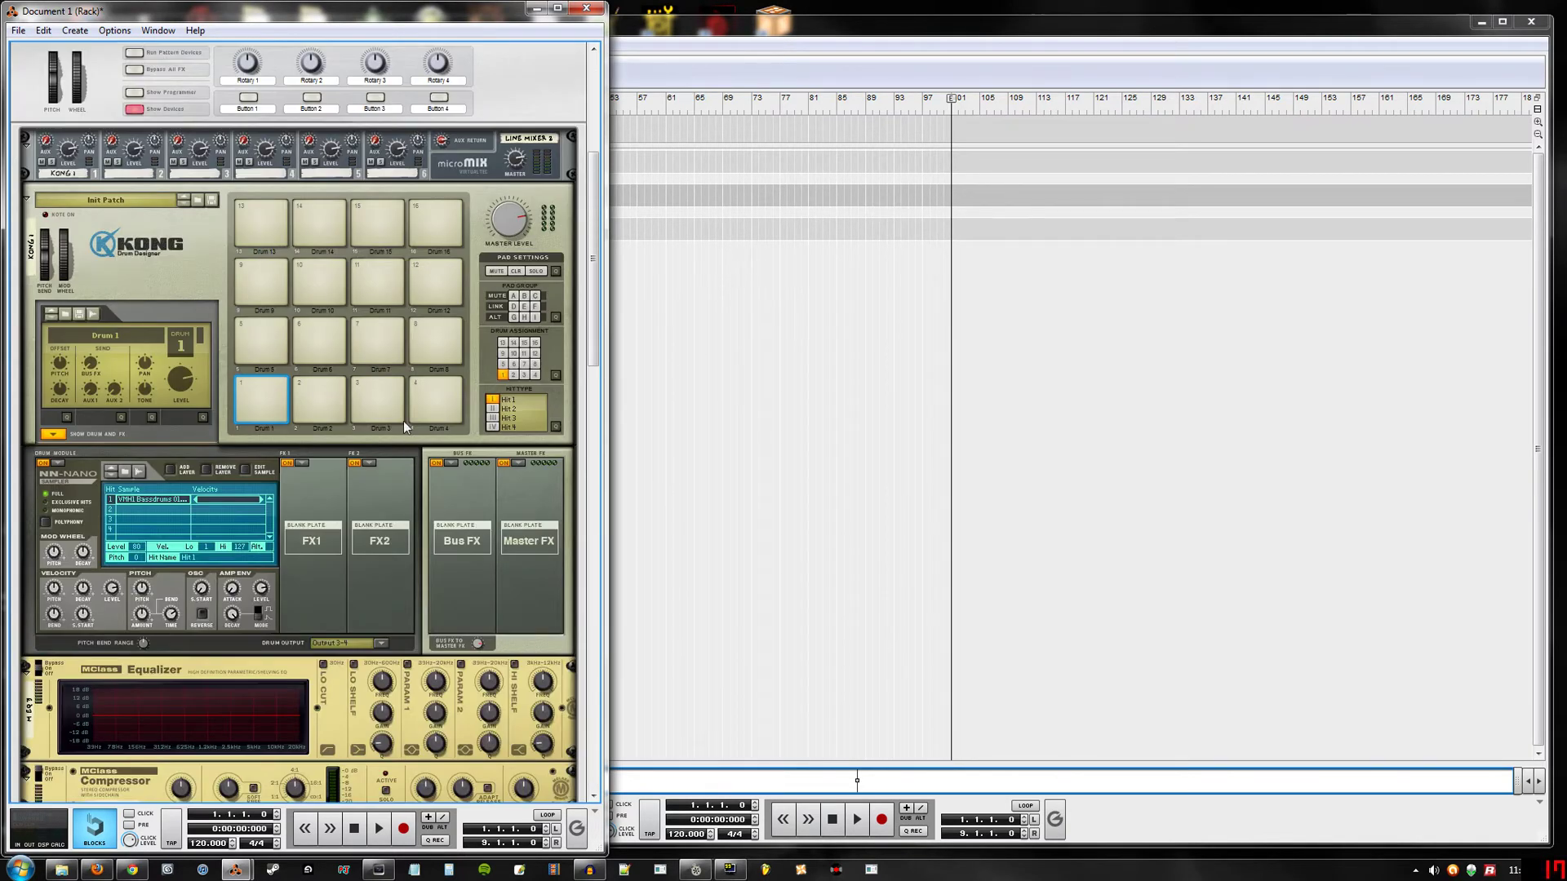
scroll(403, 421, "down", 3)
scroll(320, 539, "up", 6)
left_click(320, 539)
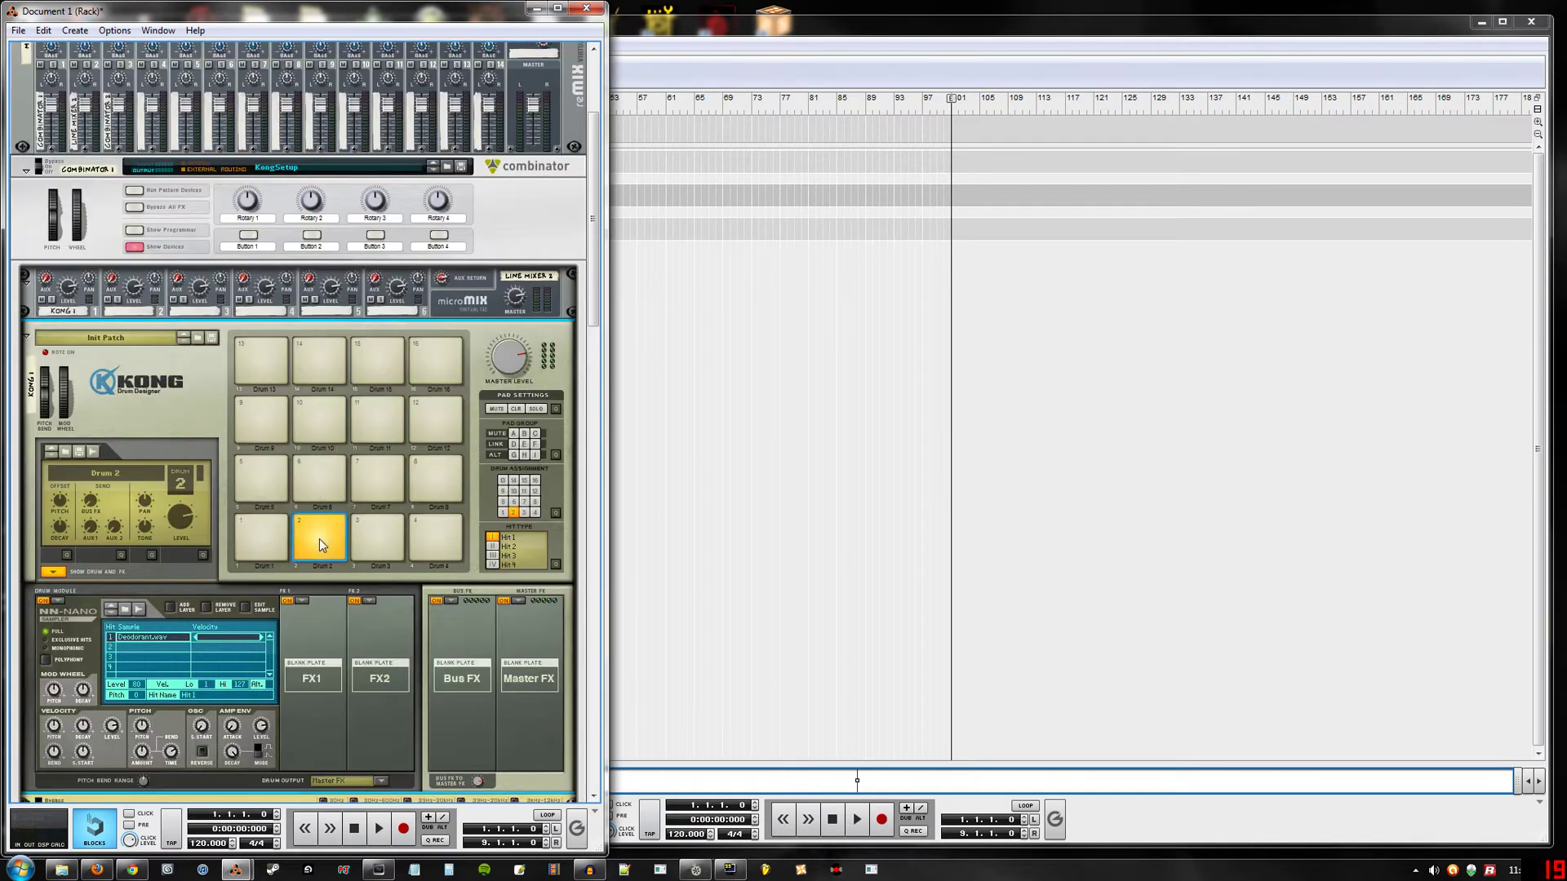
left_click(378, 536)
left_click(439, 535)
left_click(320, 478)
left_click(419, 465)
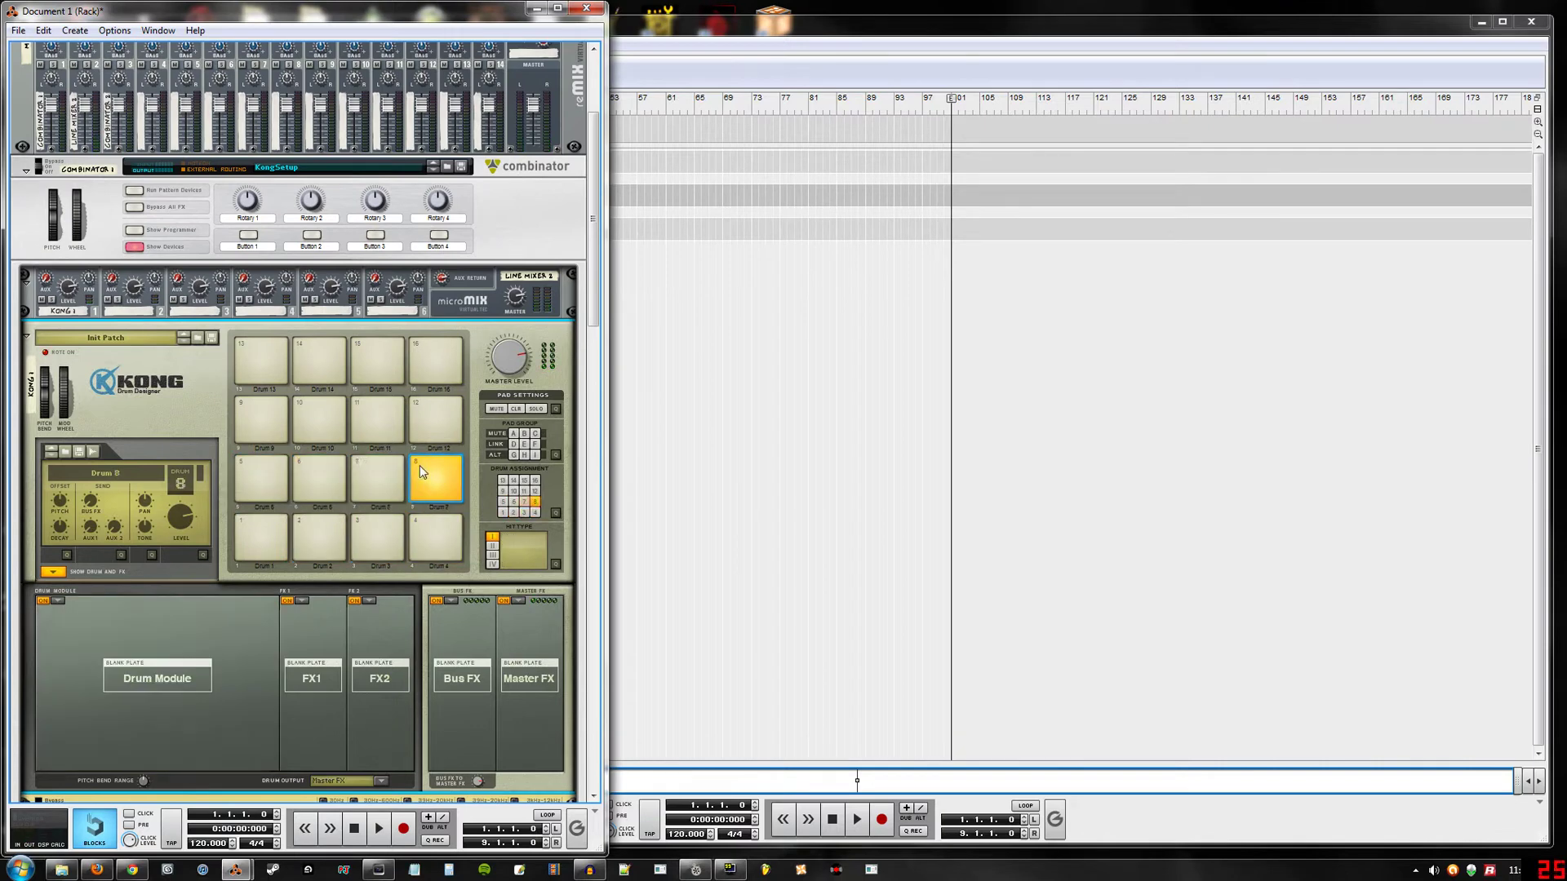
left_click(263, 418)
left_click(320, 418)
left_click(390, 420)
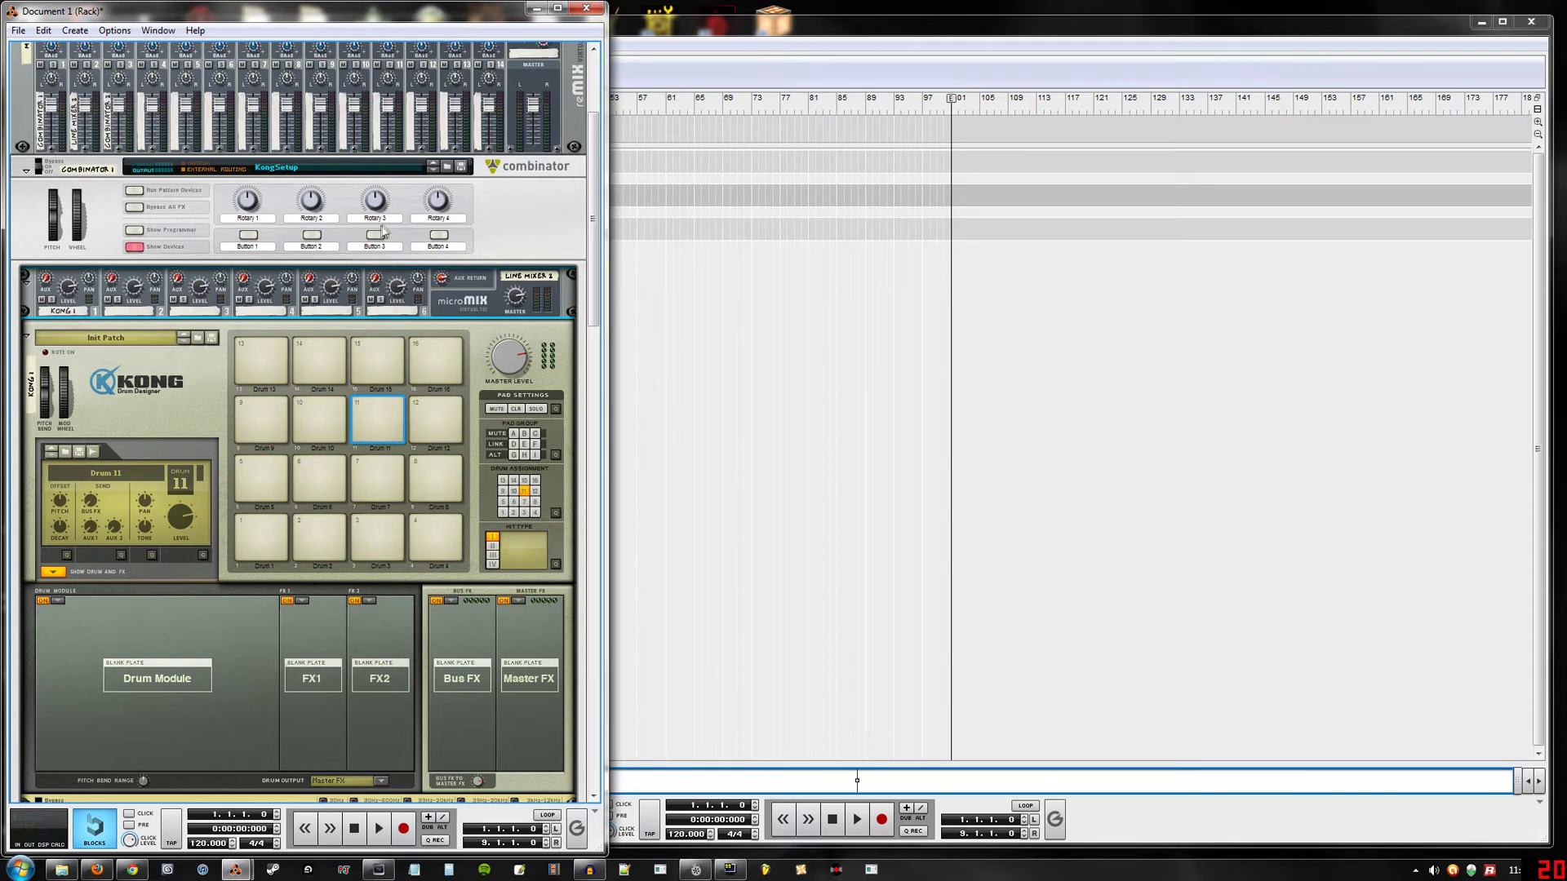
- Confirm Drum 1 goes to Output 3-4, Drum 2 (Deodorant.wav) to Master FX, and Drum 3 is empty
left_click(330, 542)
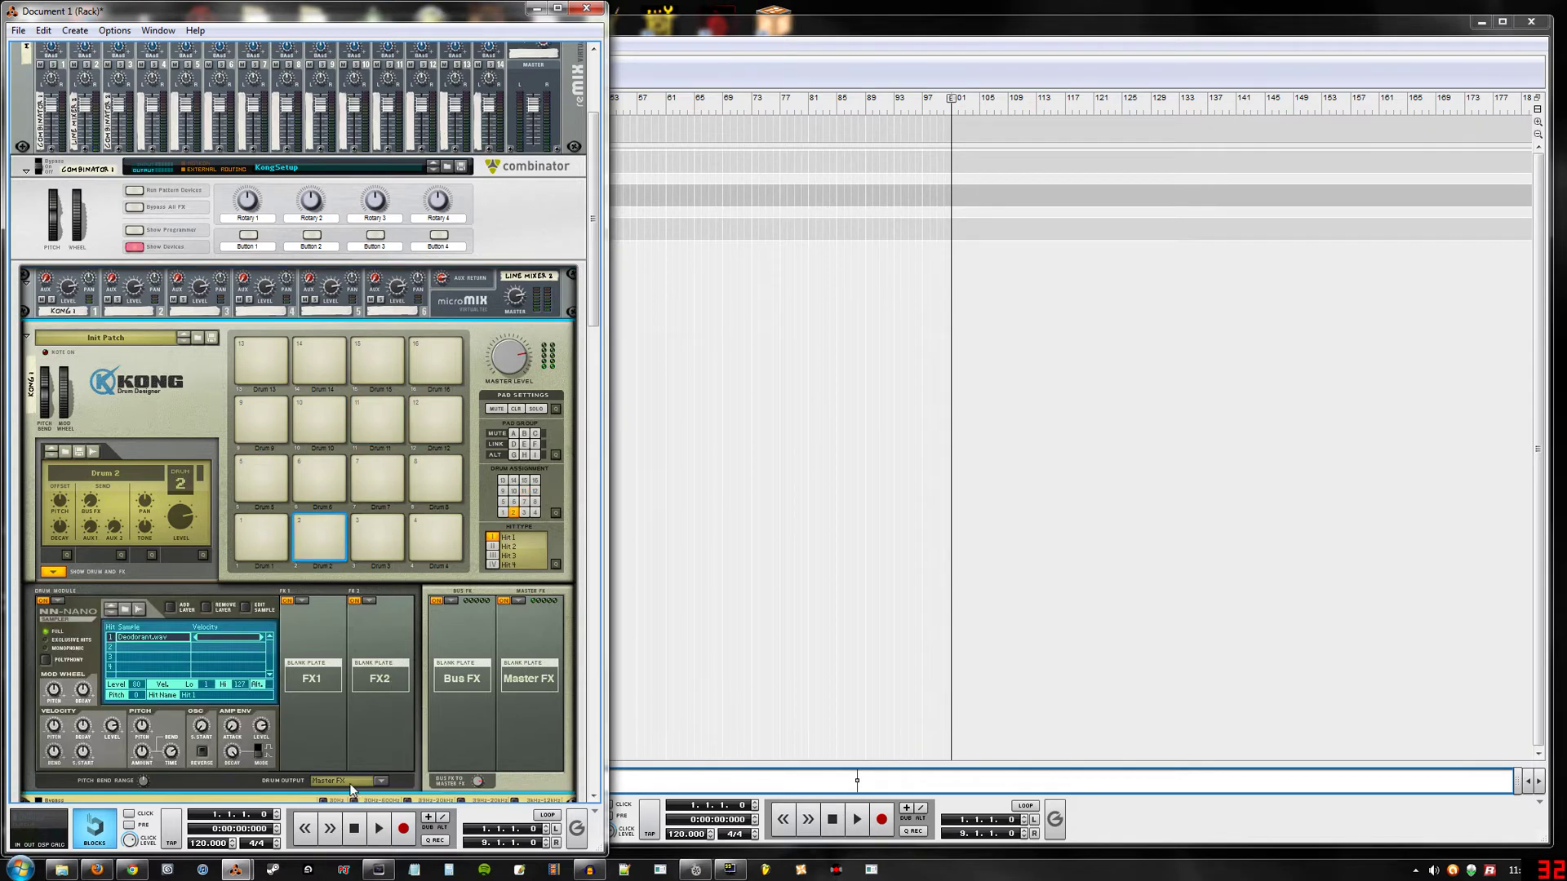
left_click(376, 553)
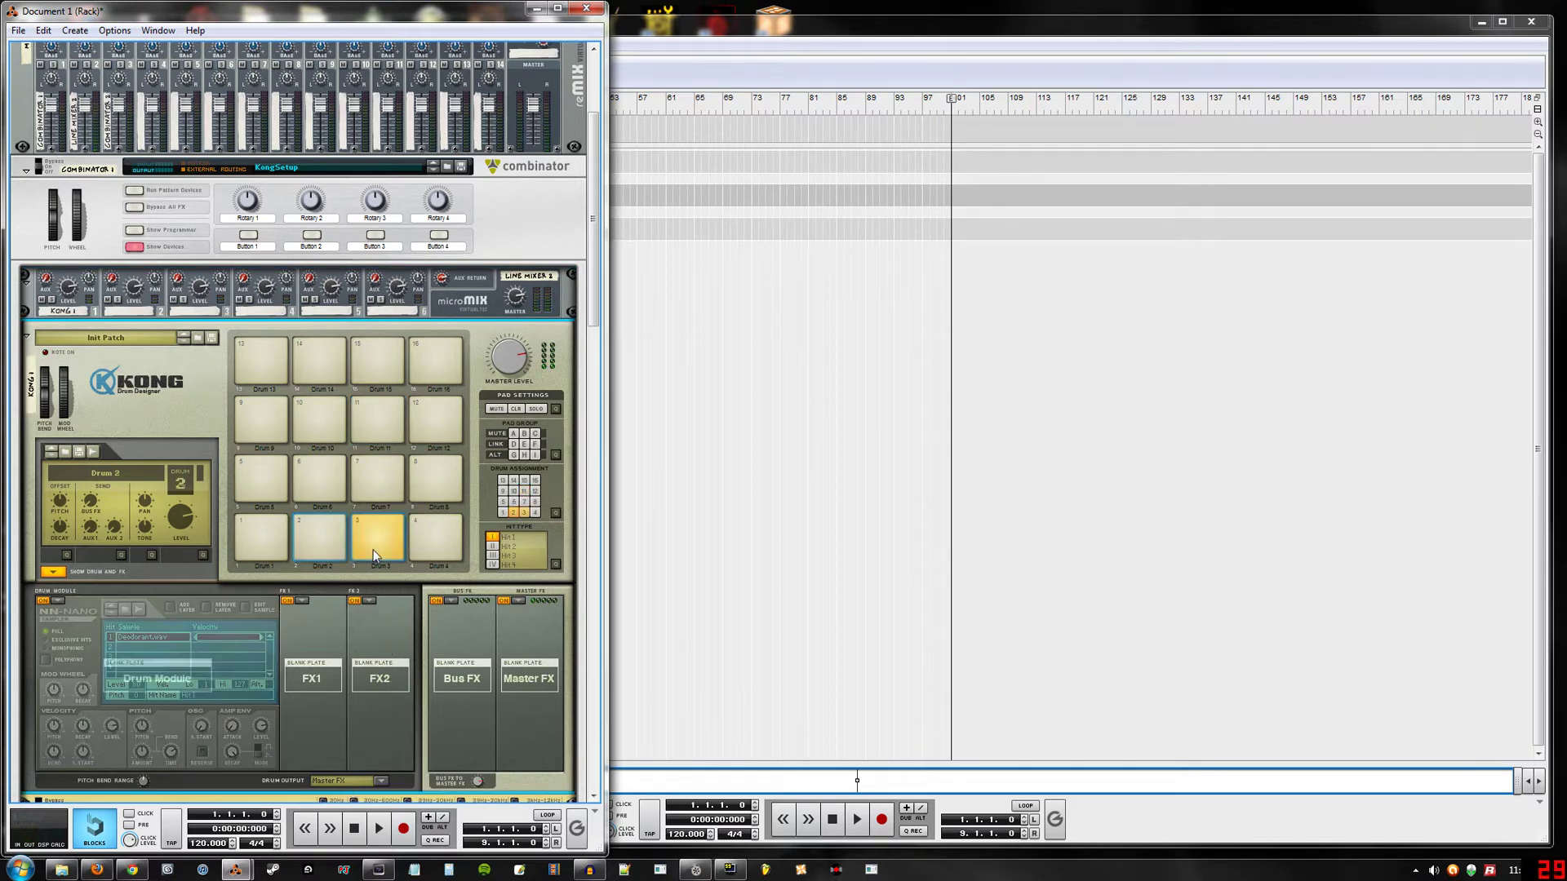
left_click(281, 538)
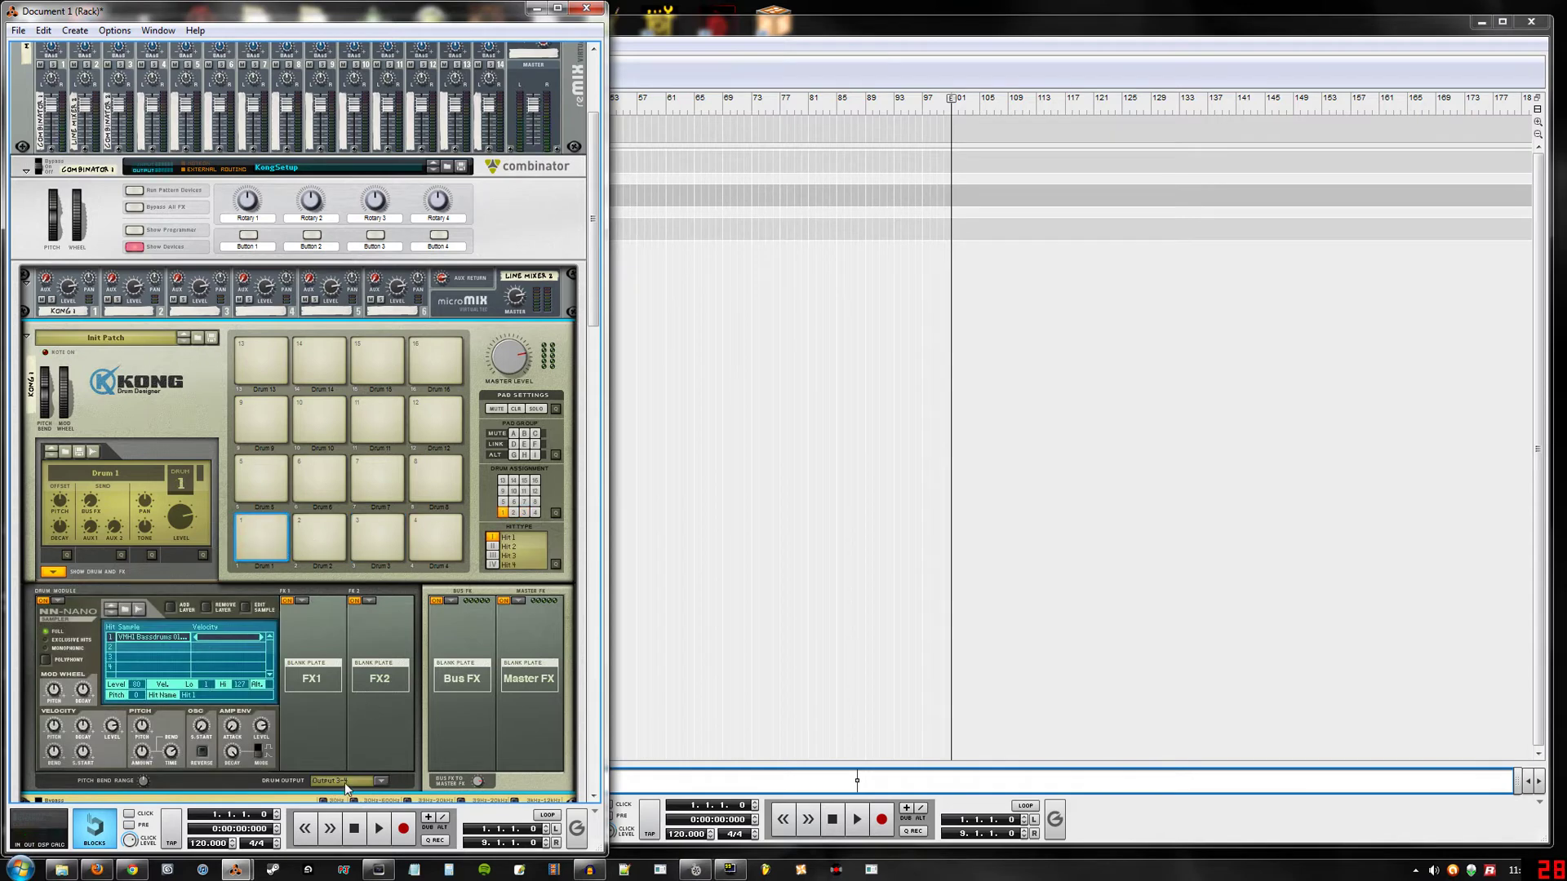
left_click(318, 541)
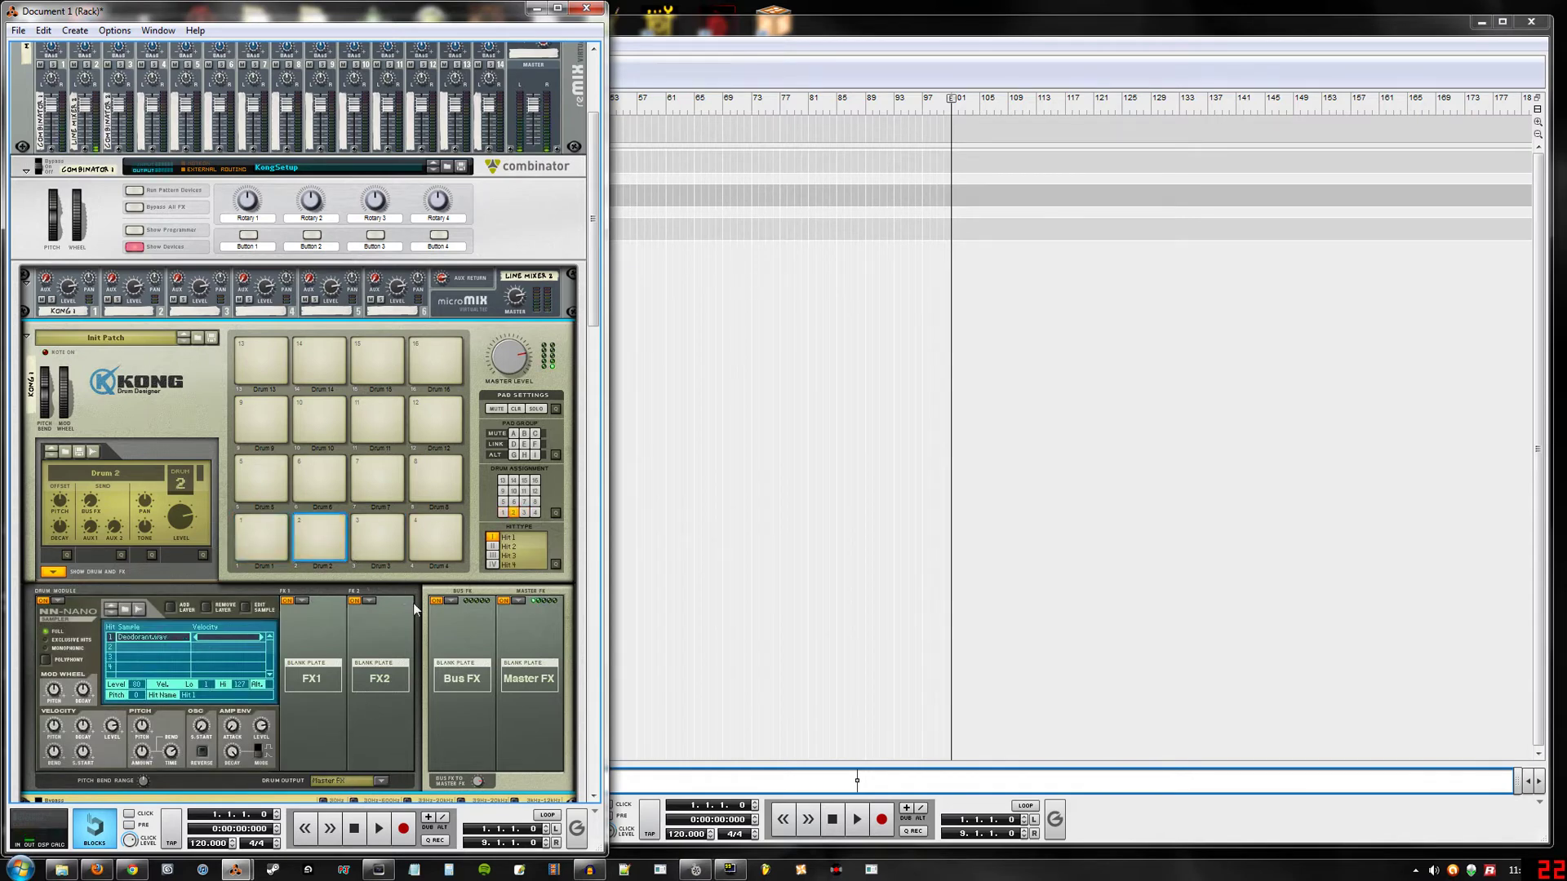
left_click(394, 542)
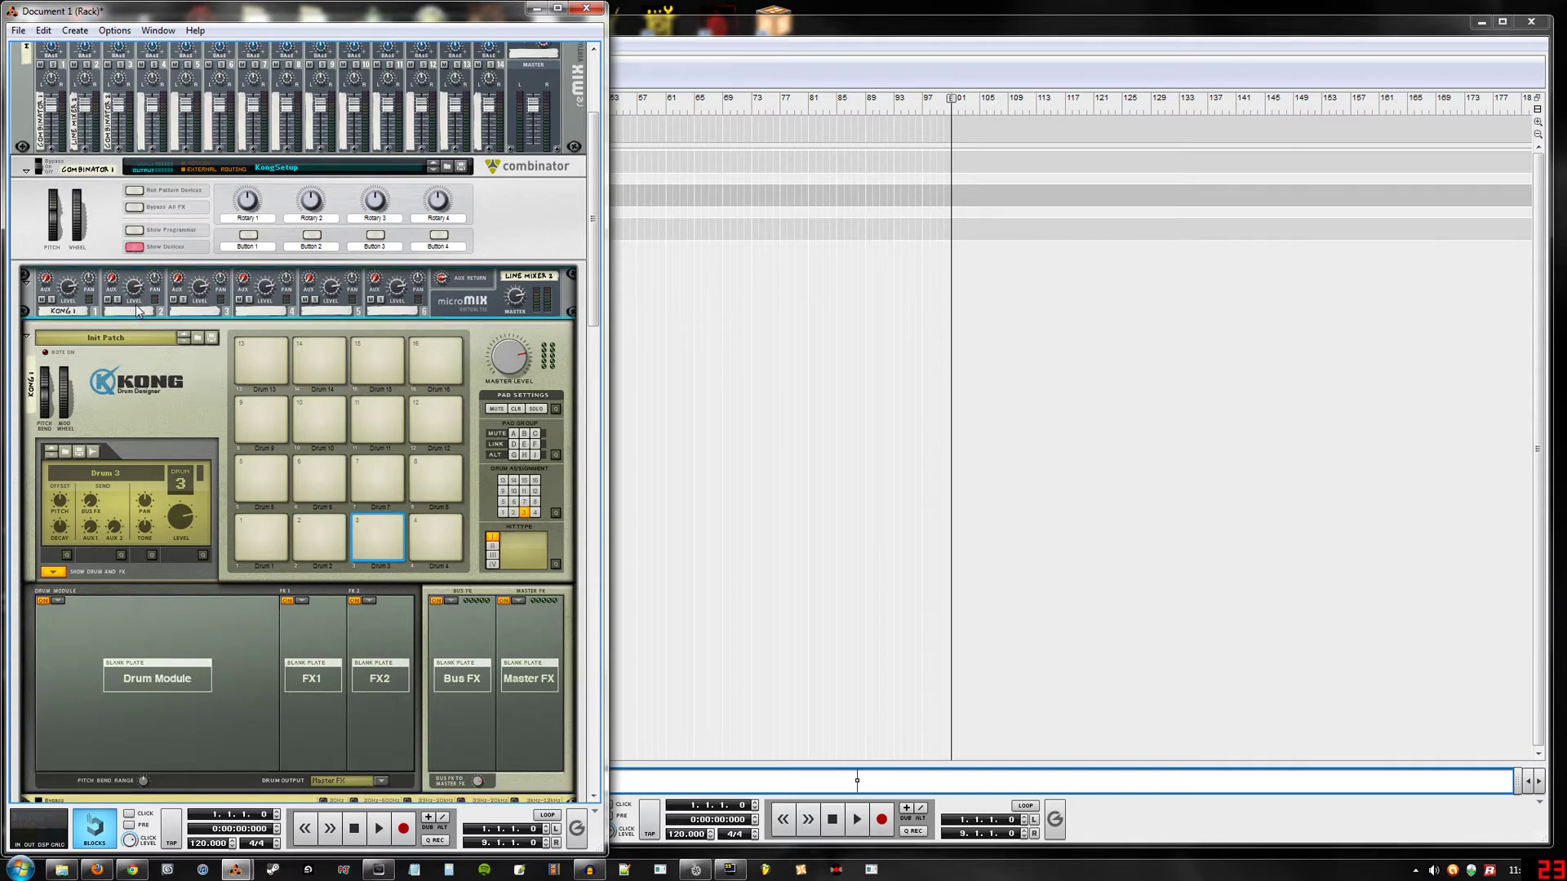
scroll(494, 226, "up", 3)
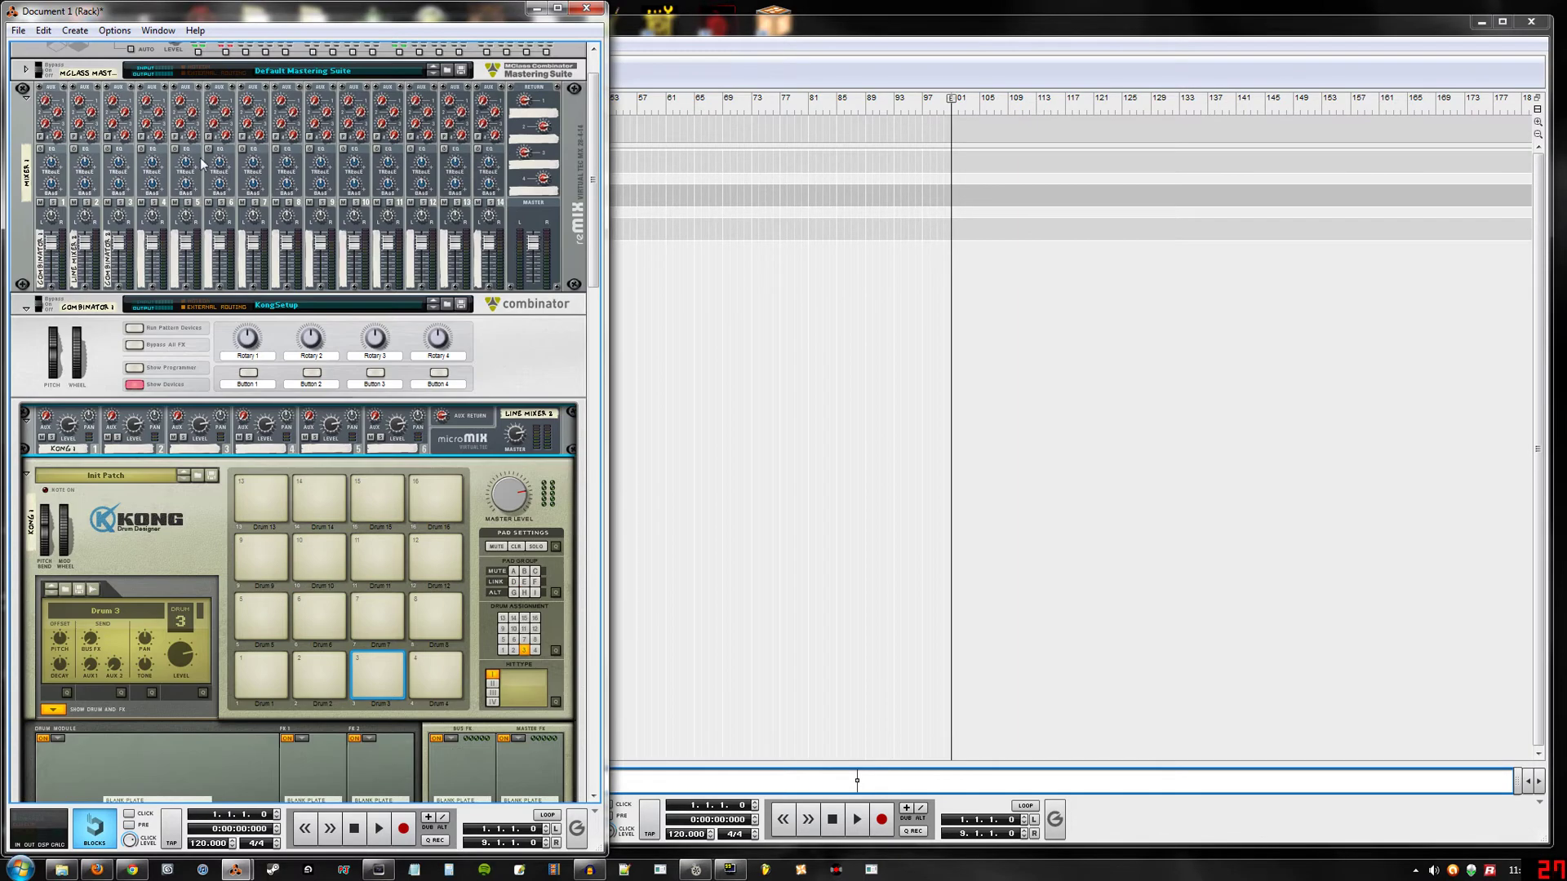
- Select Kong's Drum 2 pad to show its NN-Nano module with Deodorant.wav
left_click(556, 204)
scroll(545, 264, "down", 3)
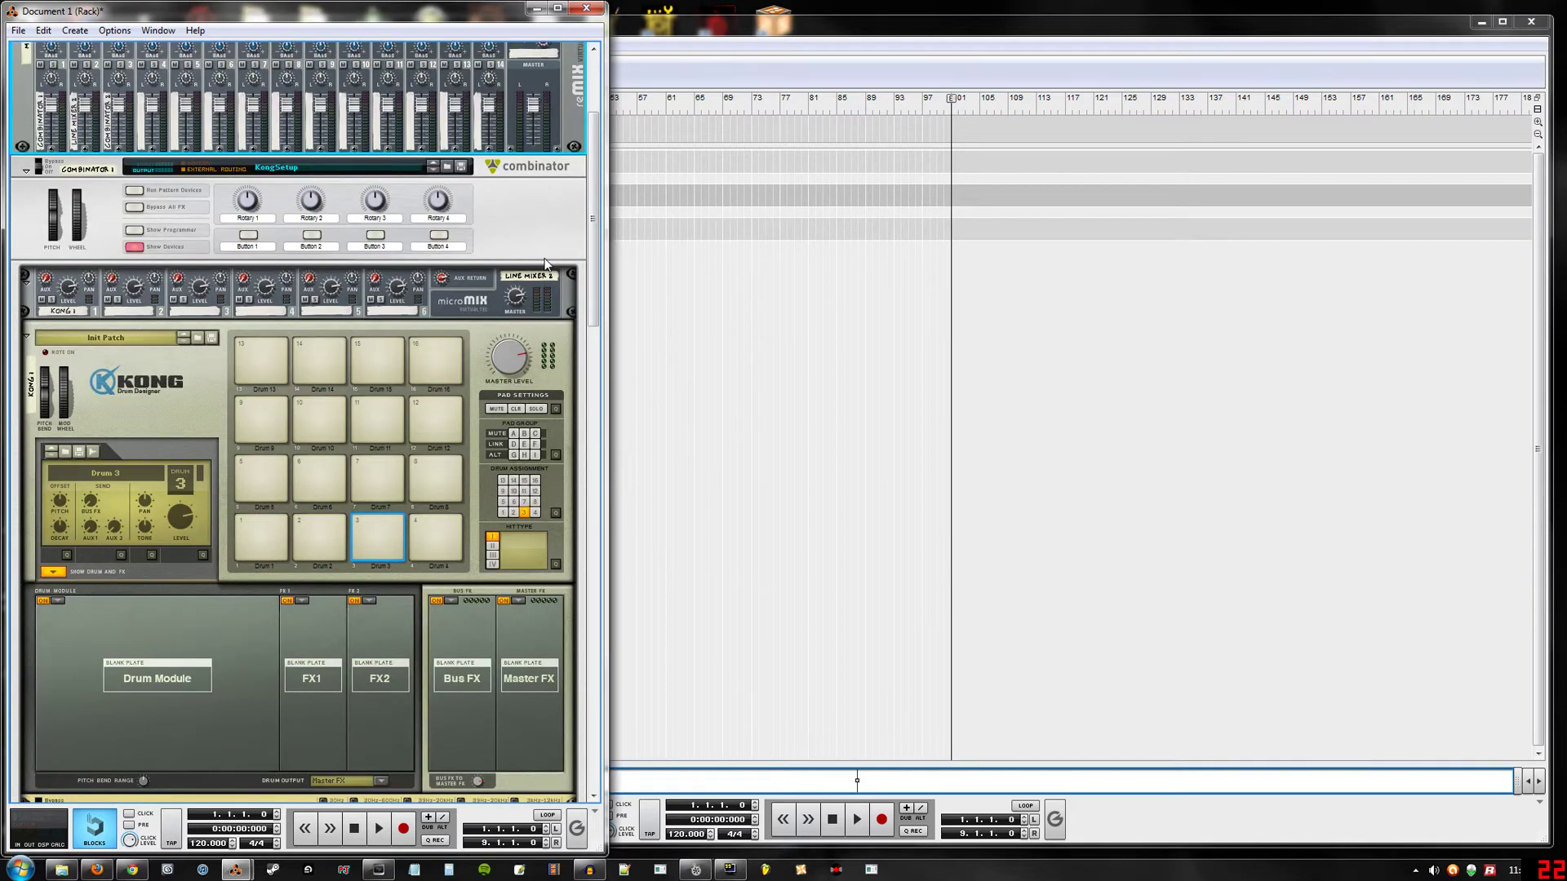
scroll(545, 259, "down", 3)
scroll(423, 380, "down", 3)
scroll(422, 380, "up", 1)
left_click(340, 331)
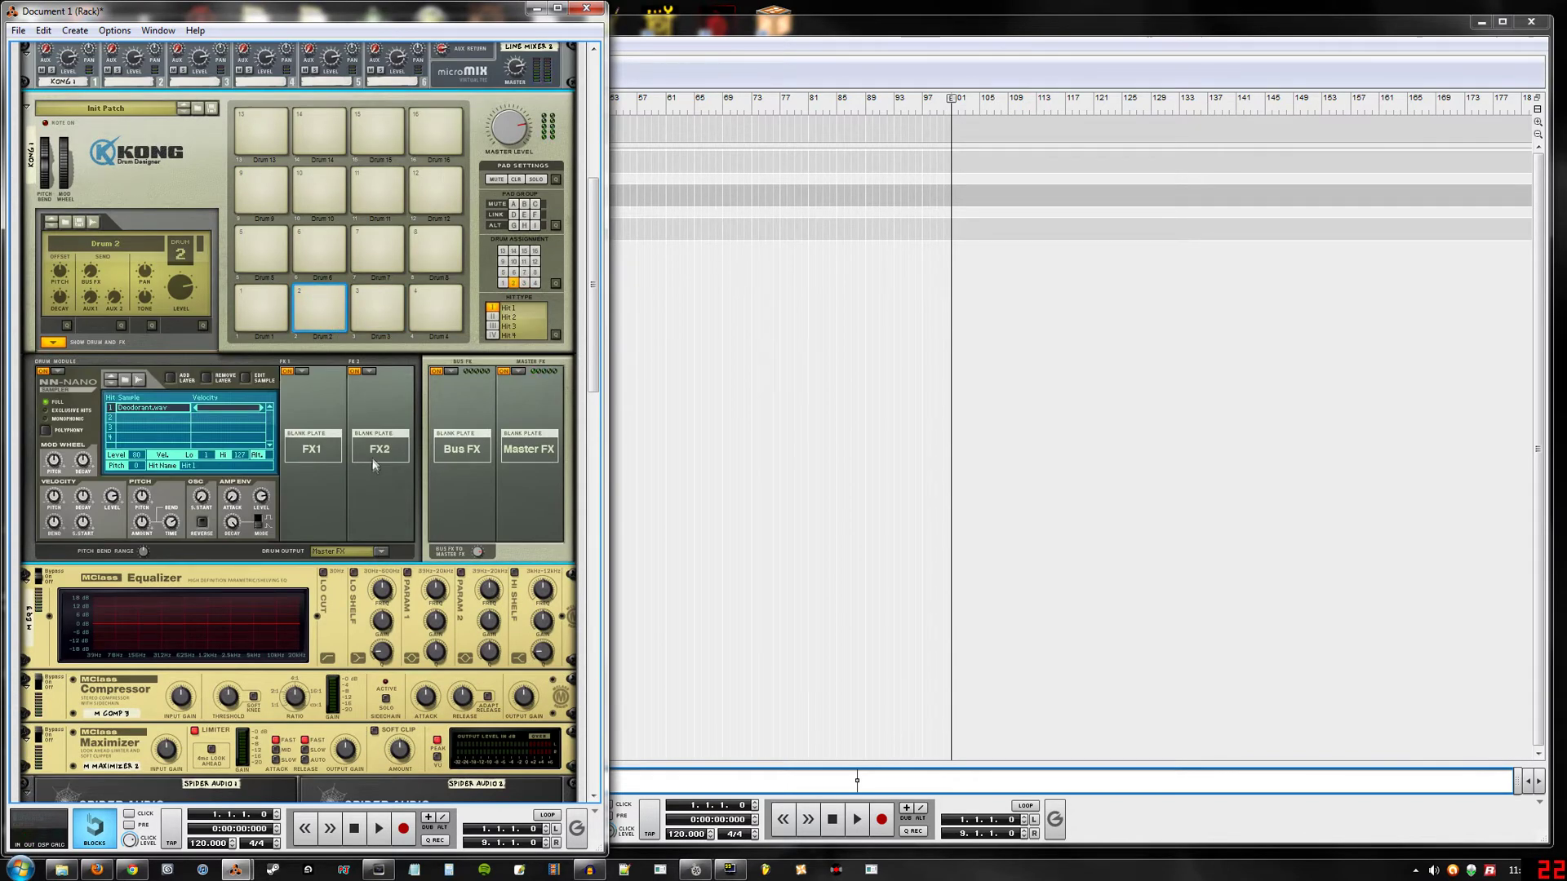
- Flip the rack to inspect the rear cabling, then return to the front panels
key("Tab")
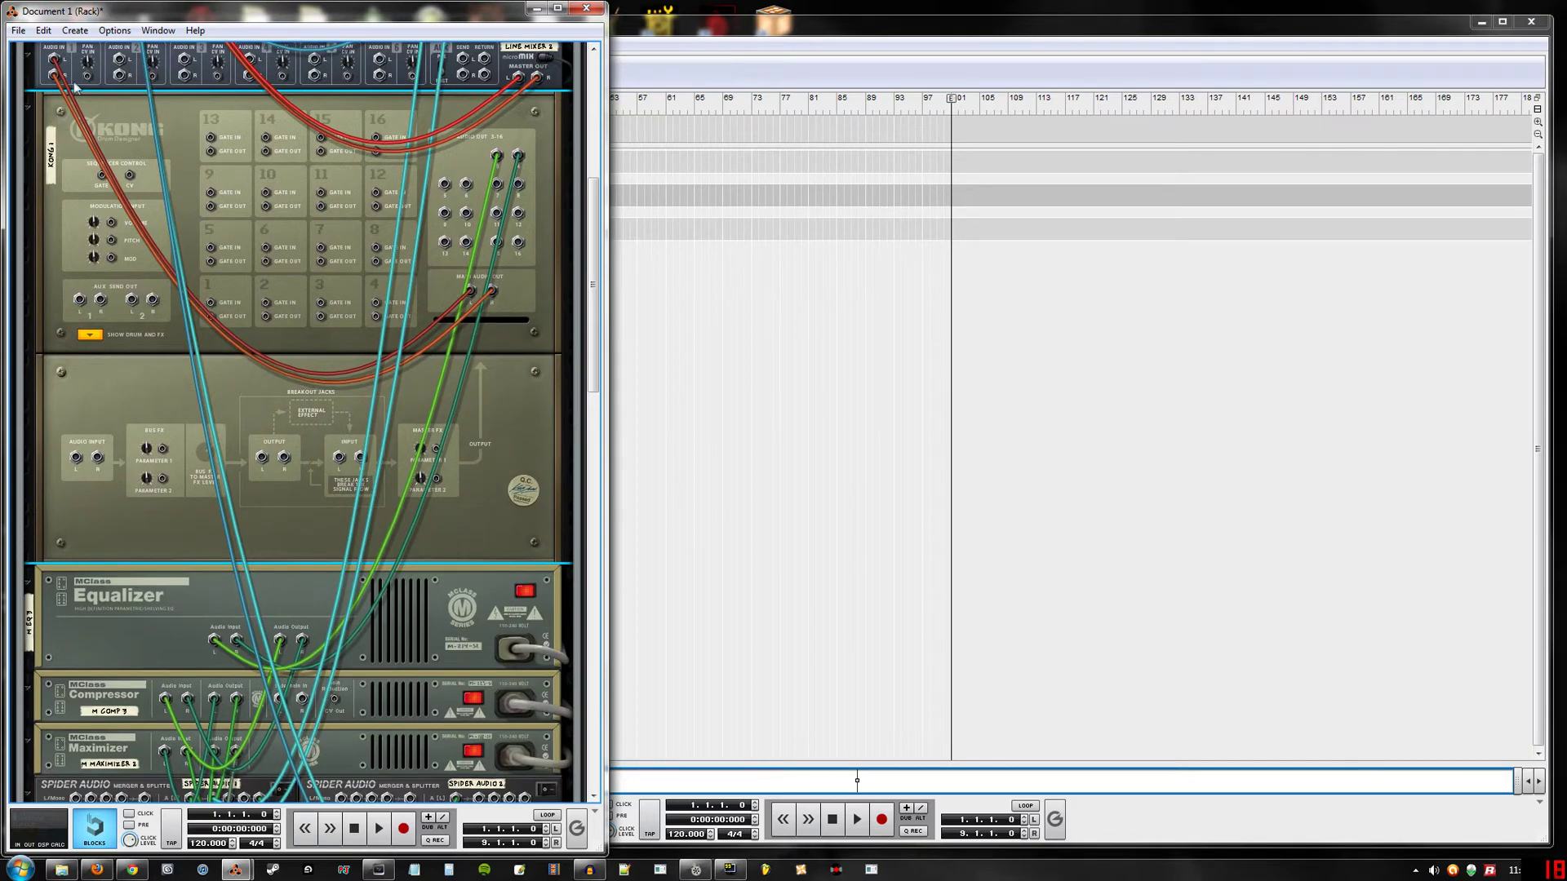
scroll(75, 87, "up", 3)
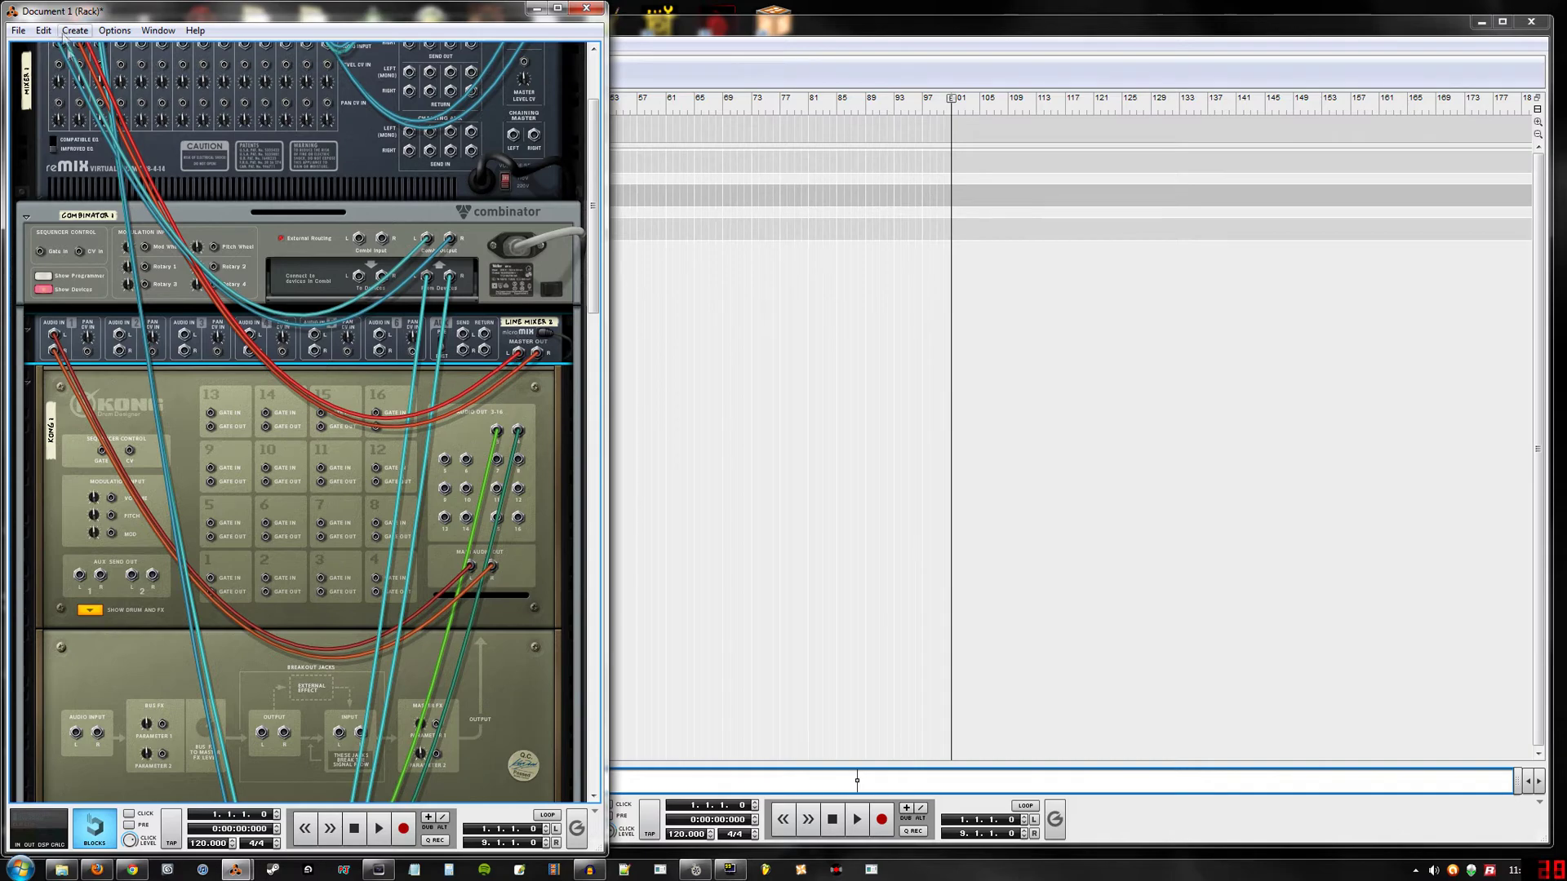
scroll(81, 106, "up", 1)
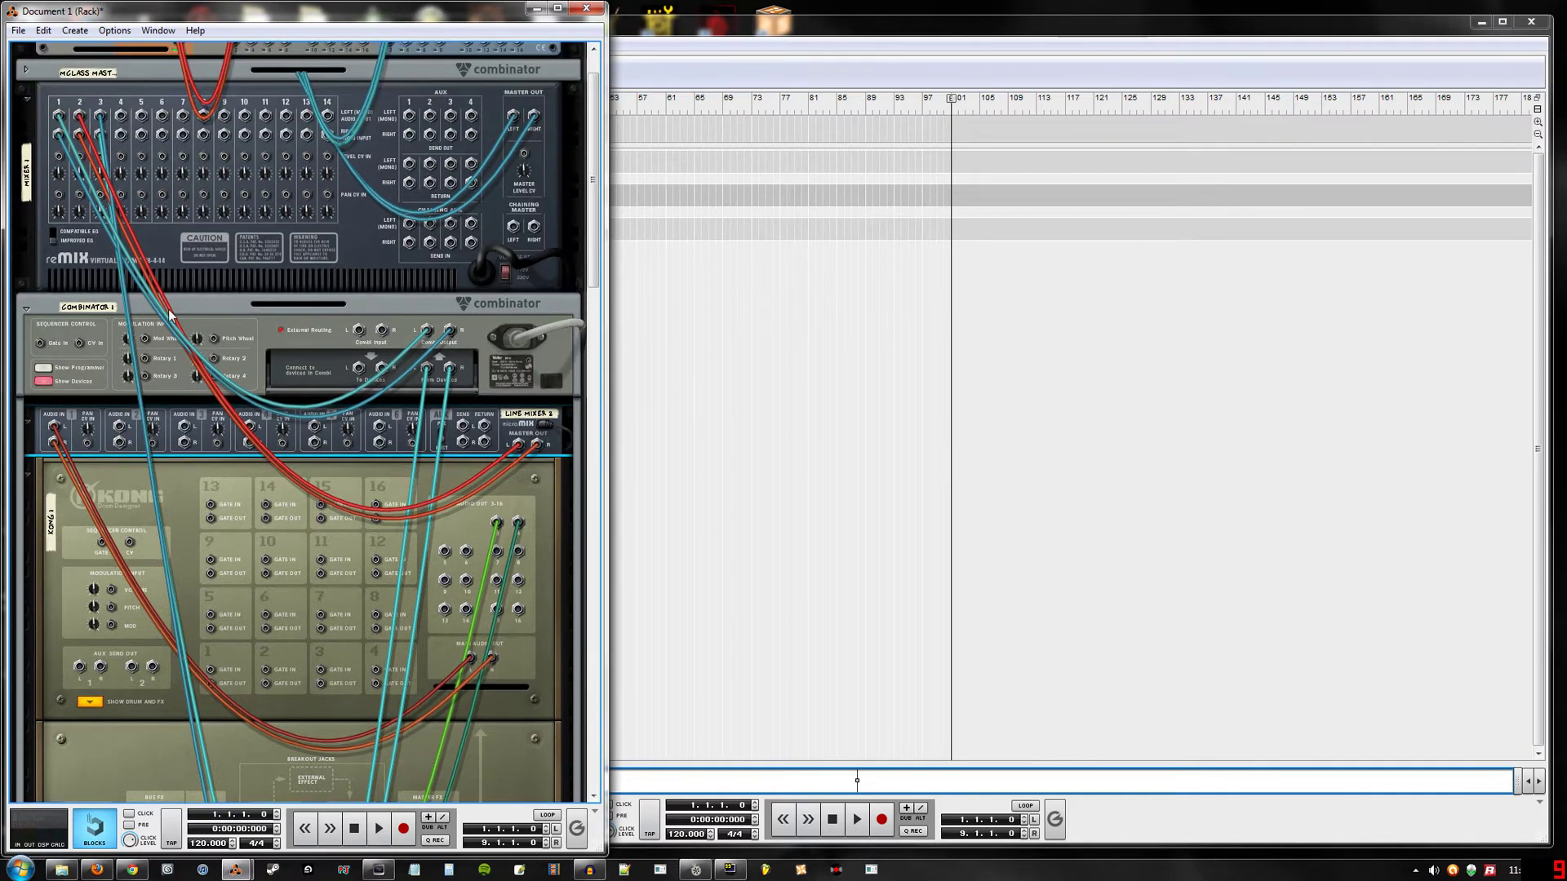
scroll(174, 315, "down", 5)
key("Tab")
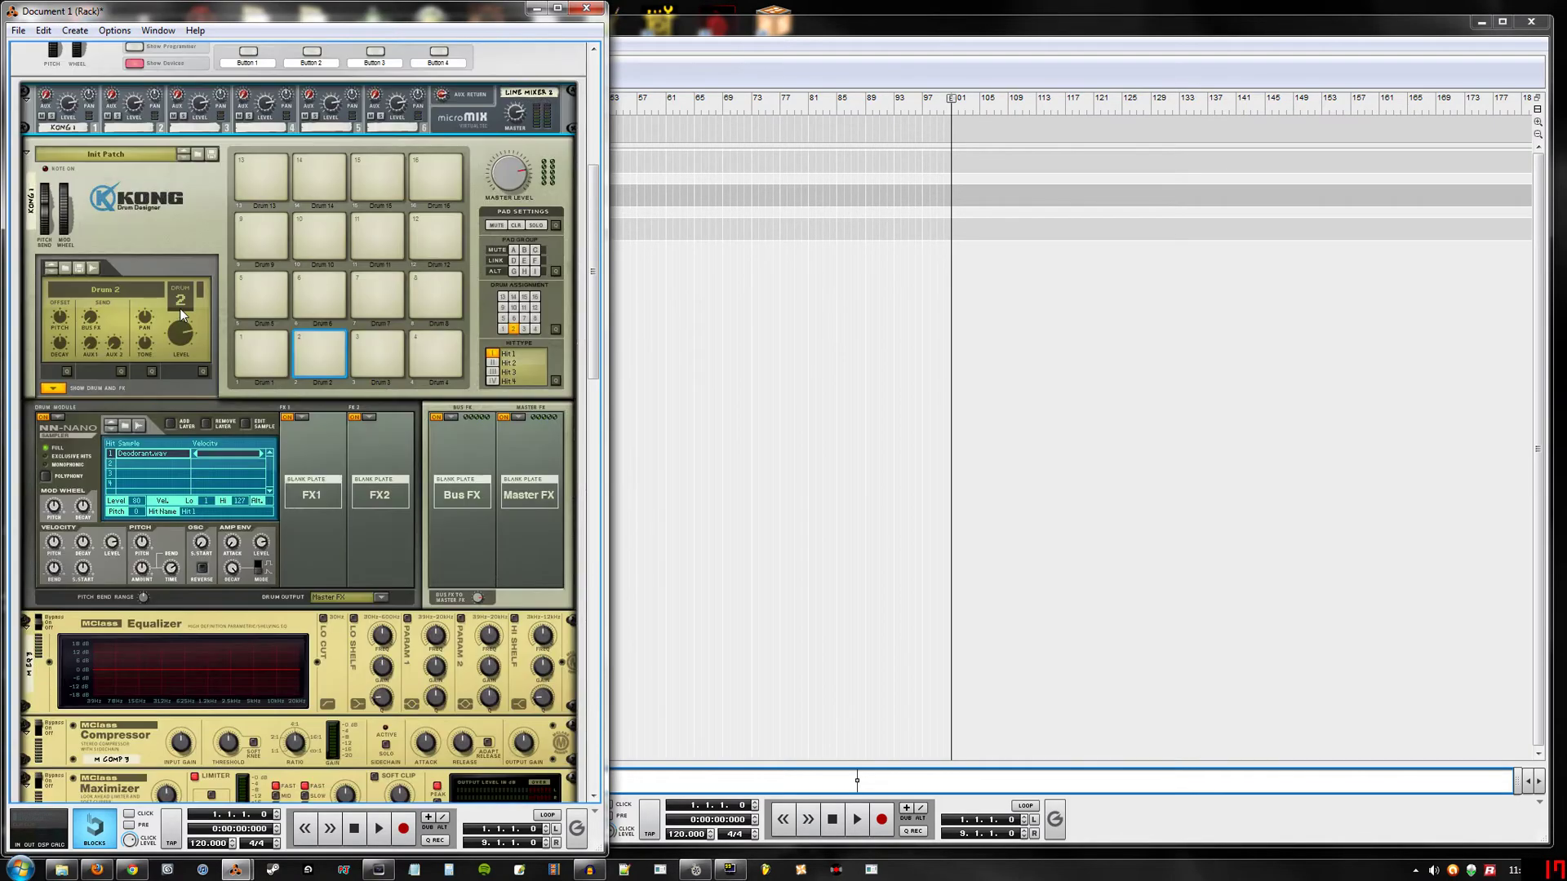
- Give Kong's Drum 3 an NN-Nano module loaded with VMH1 Claps & Snares 015.wav
left_click(374, 350)
left_click(59, 417)
left_click(74, 447)
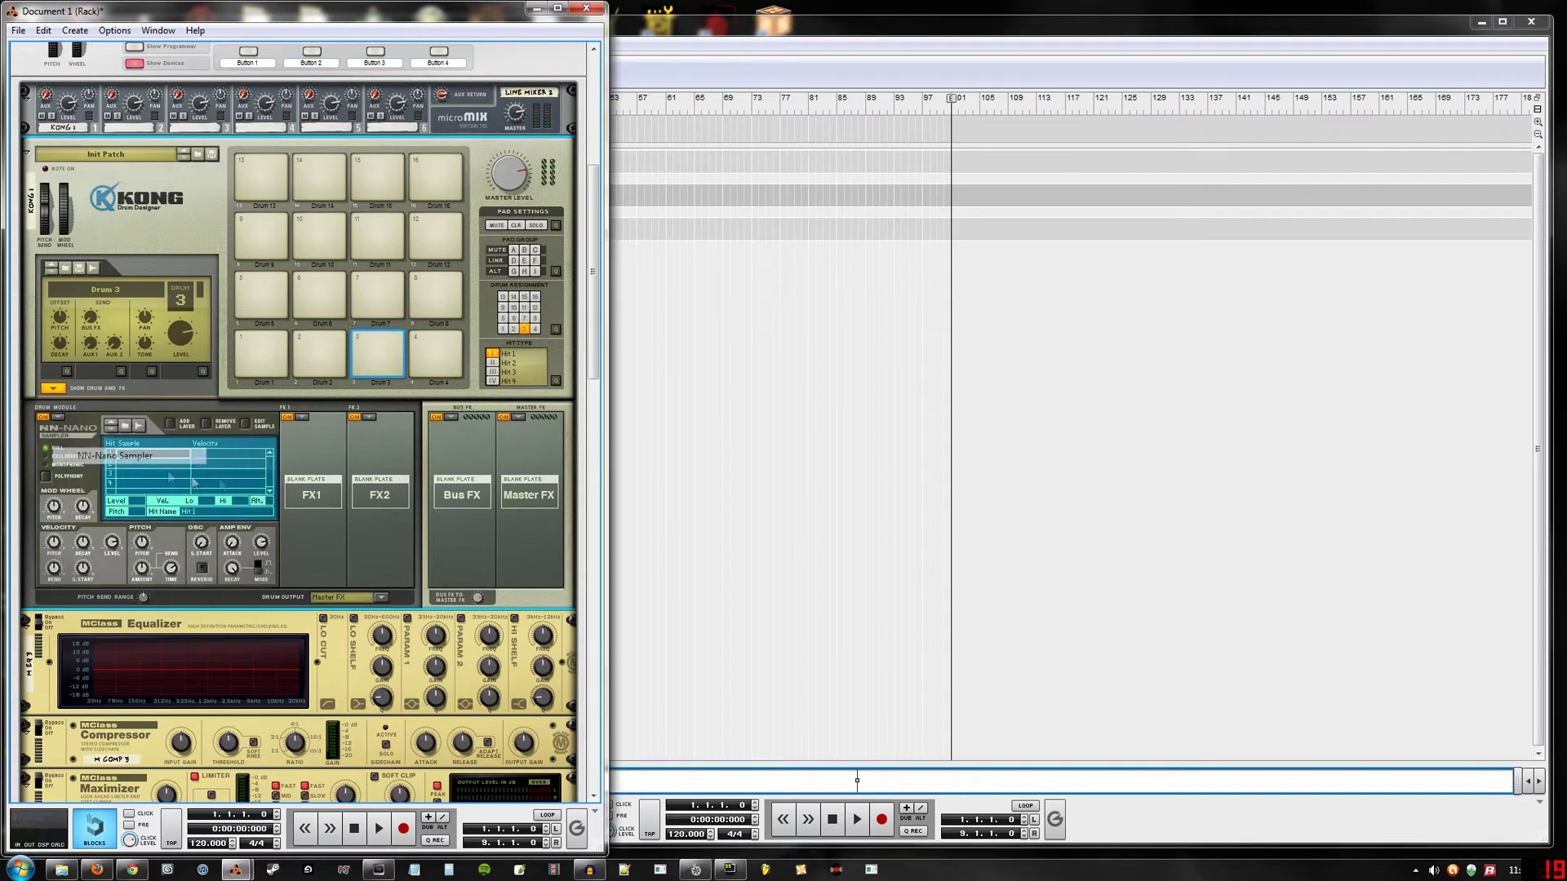
left_click(128, 426)
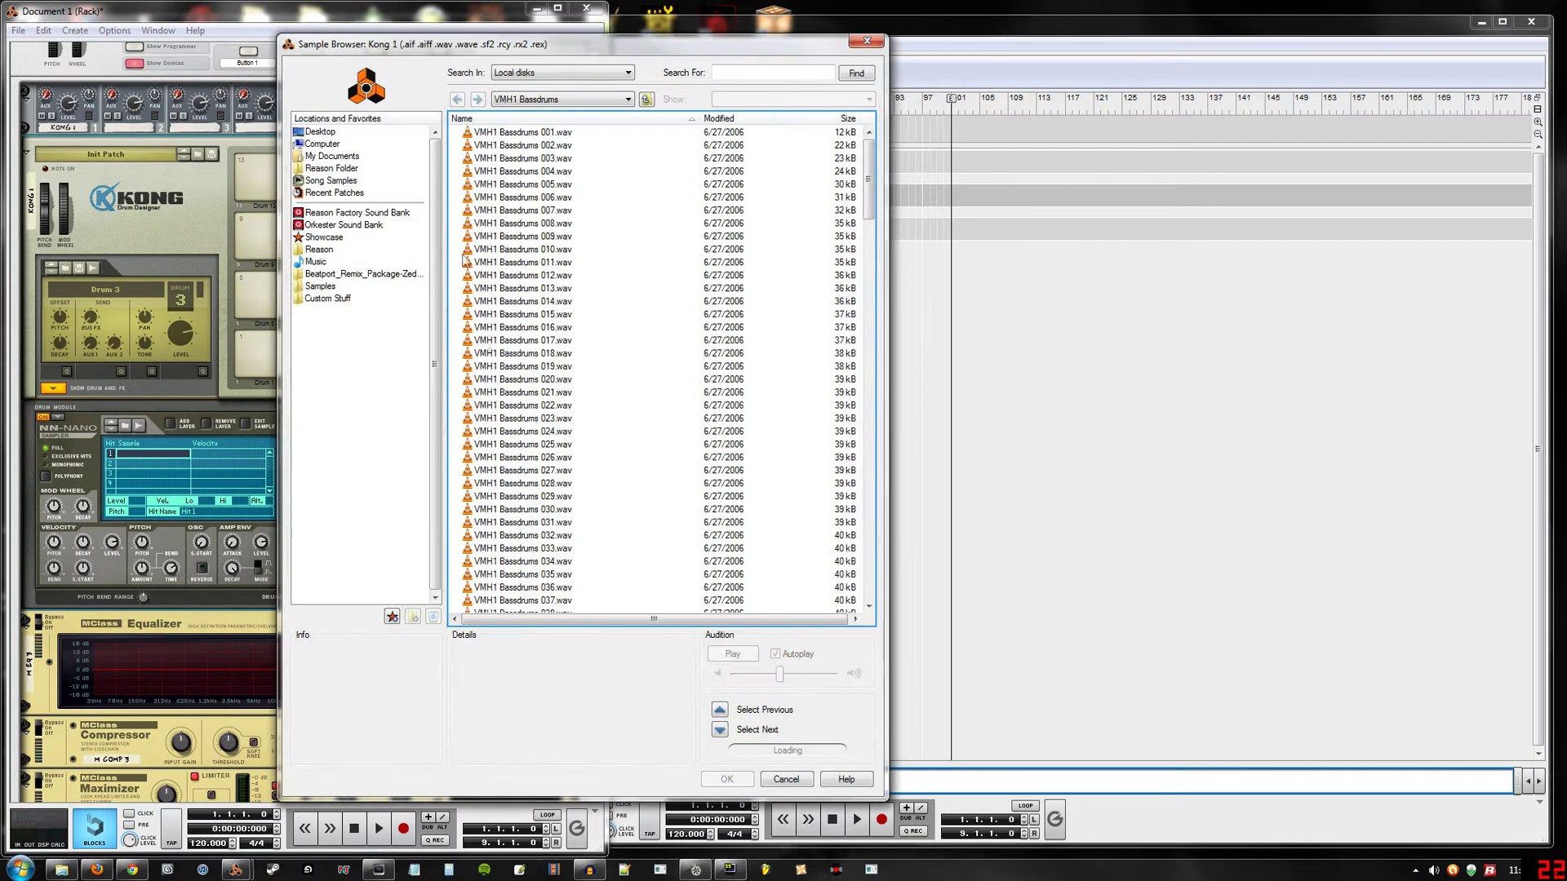
left_click(644, 99)
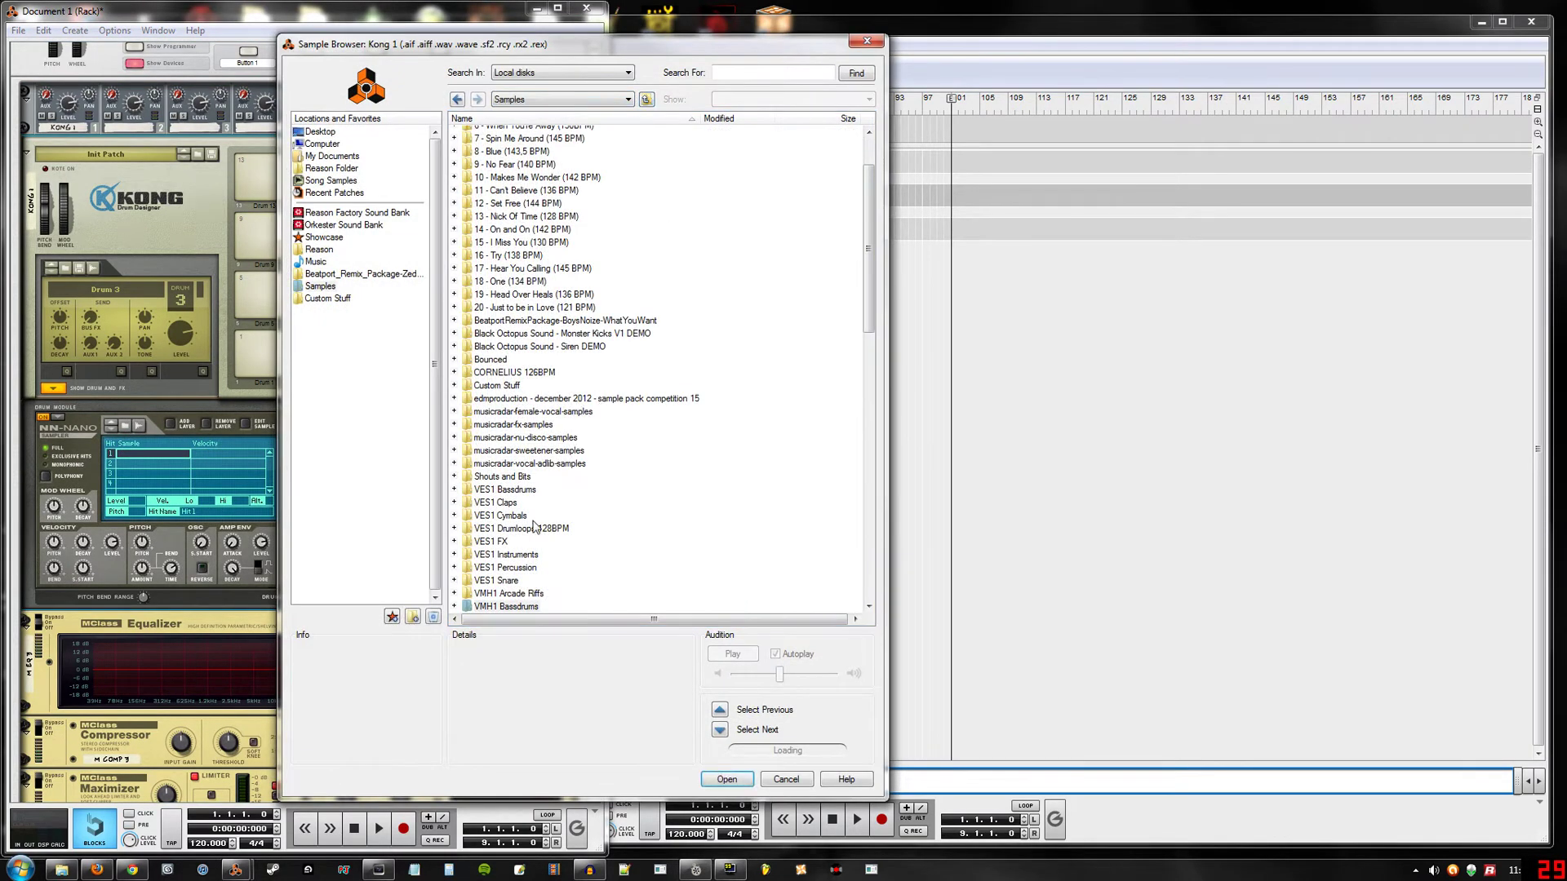
scroll(534, 526, "down", 6)
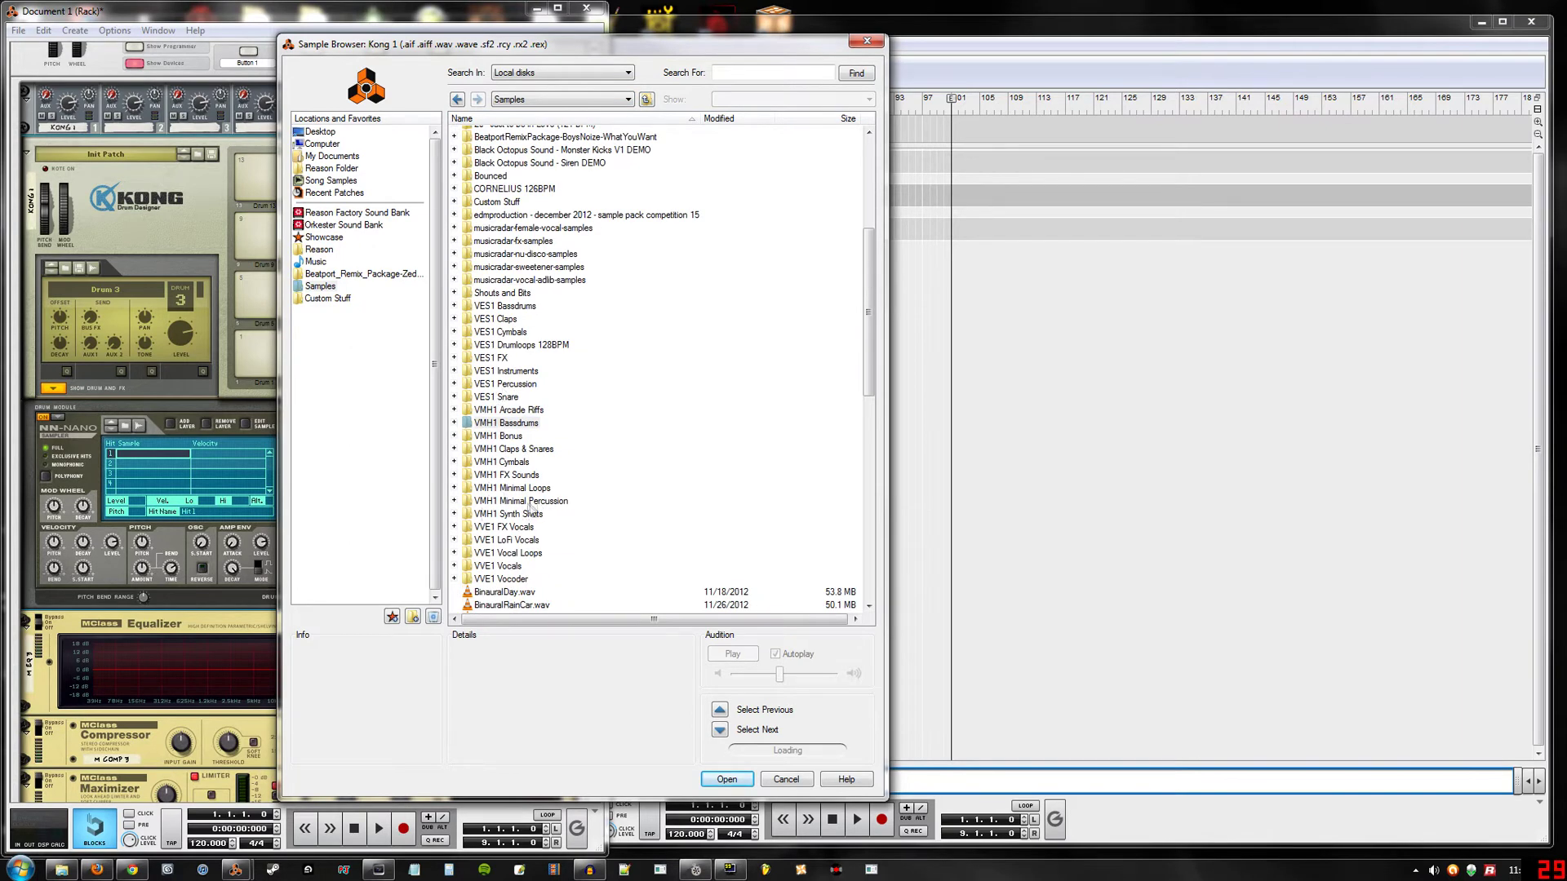
double_click(529, 455)
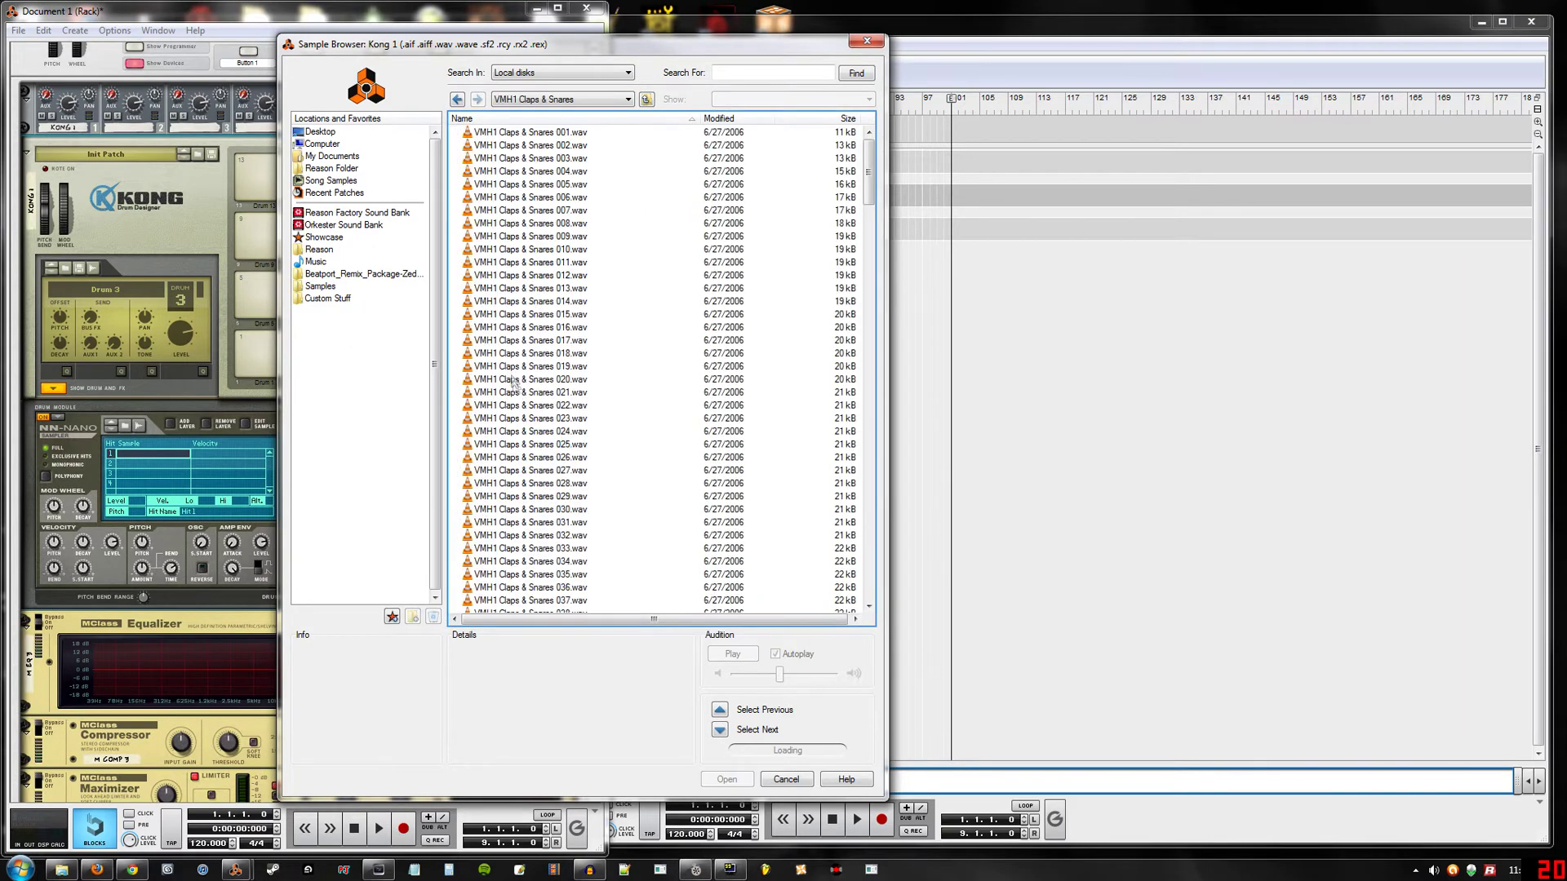
left_click(558, 314)
left_click(727, 779)
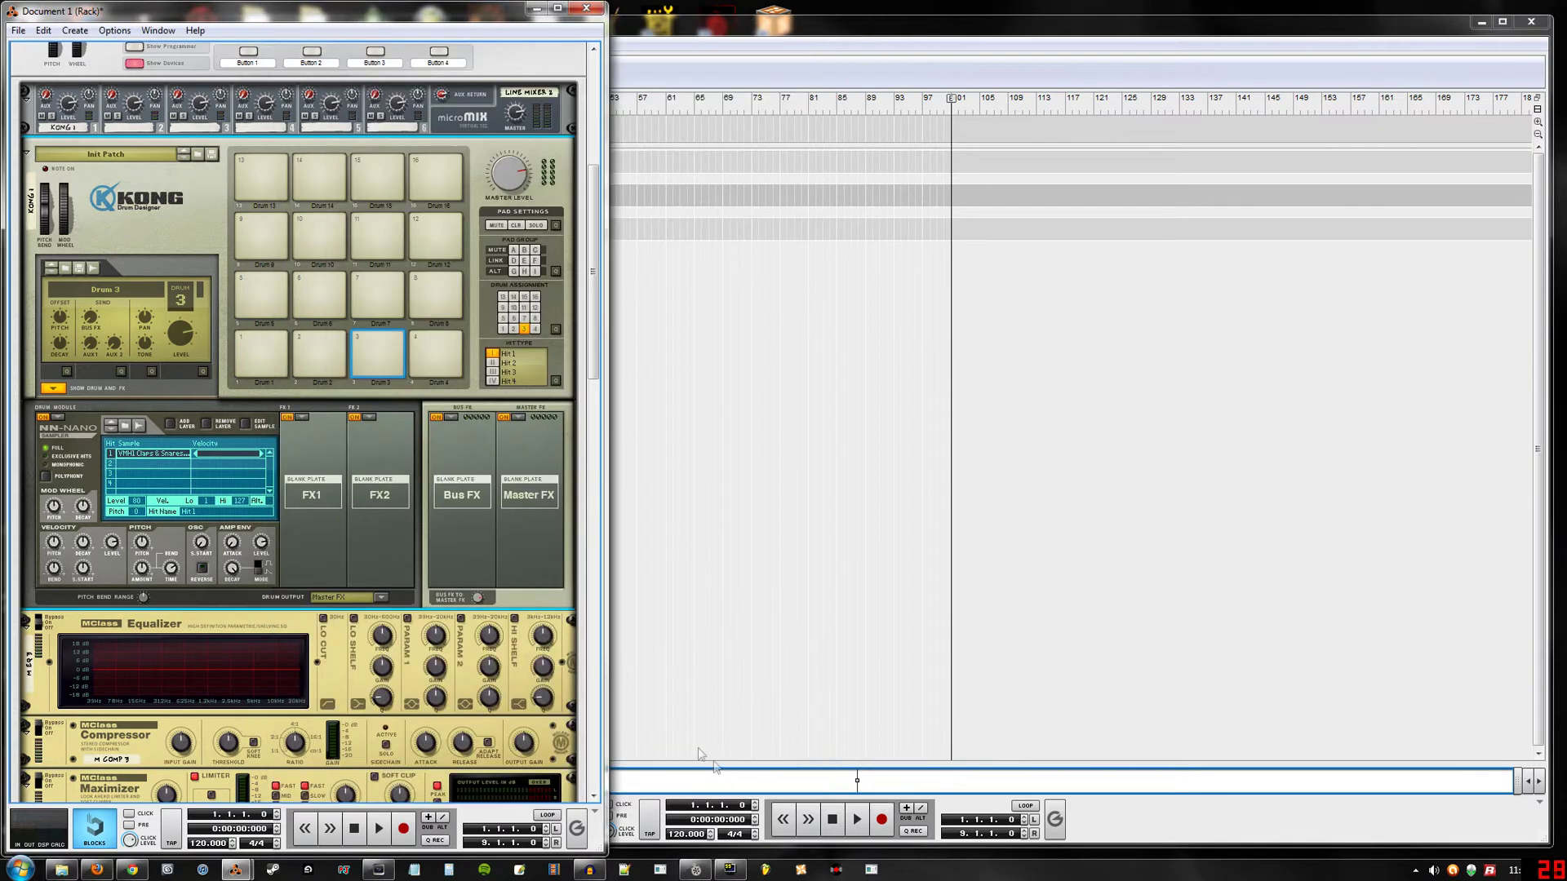
- Route Drum 3's drum output to Output 5-6
scroll(501, 570, "down", 4)
scroll(376, 374, "down", 1)
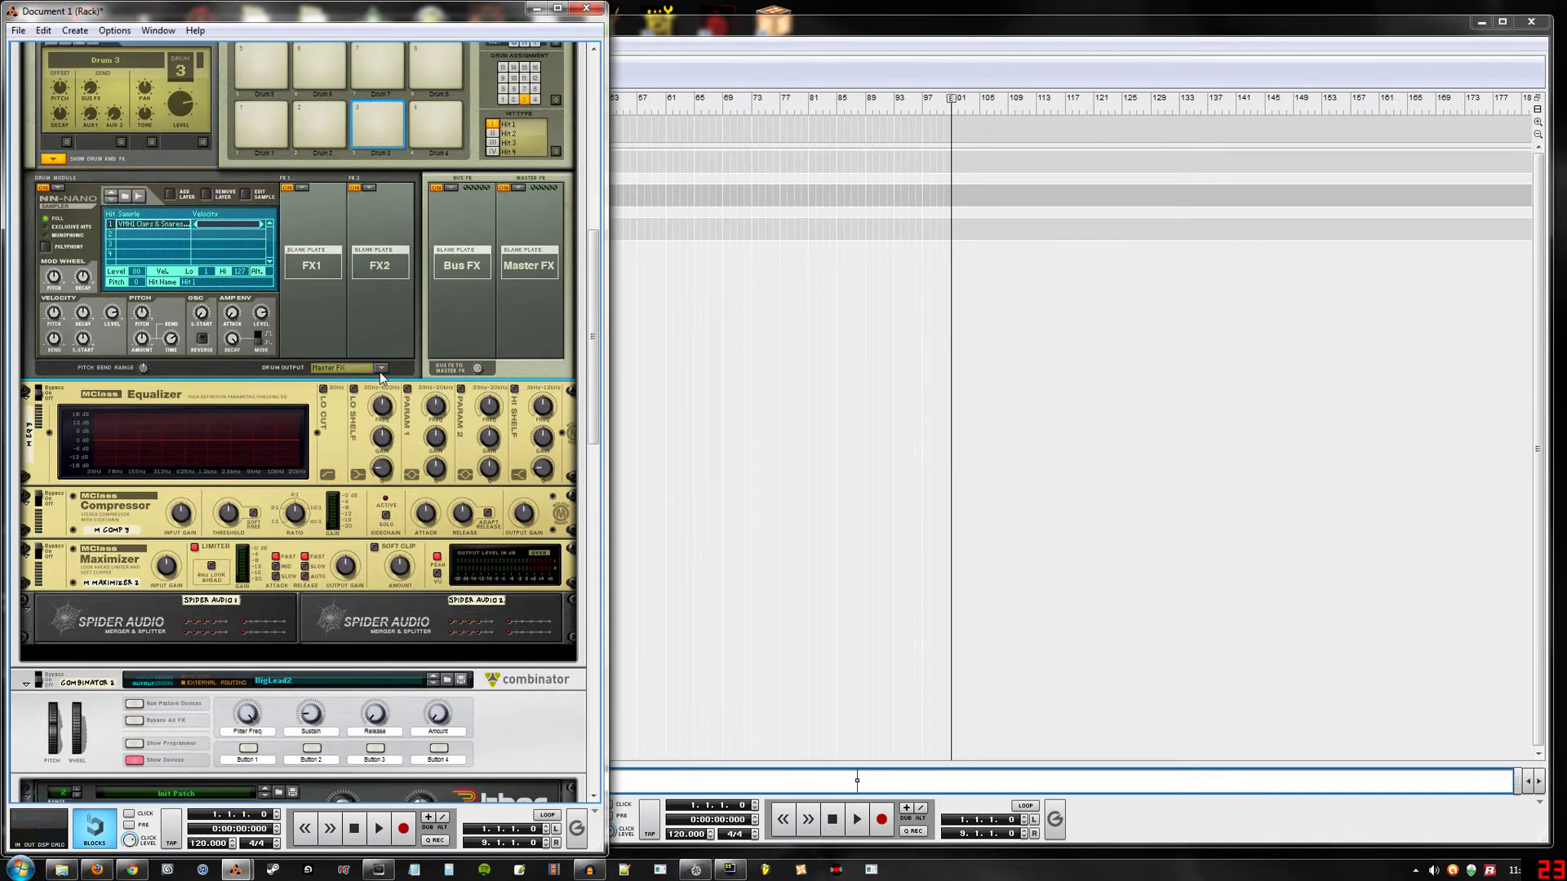
left_click(381, 369)
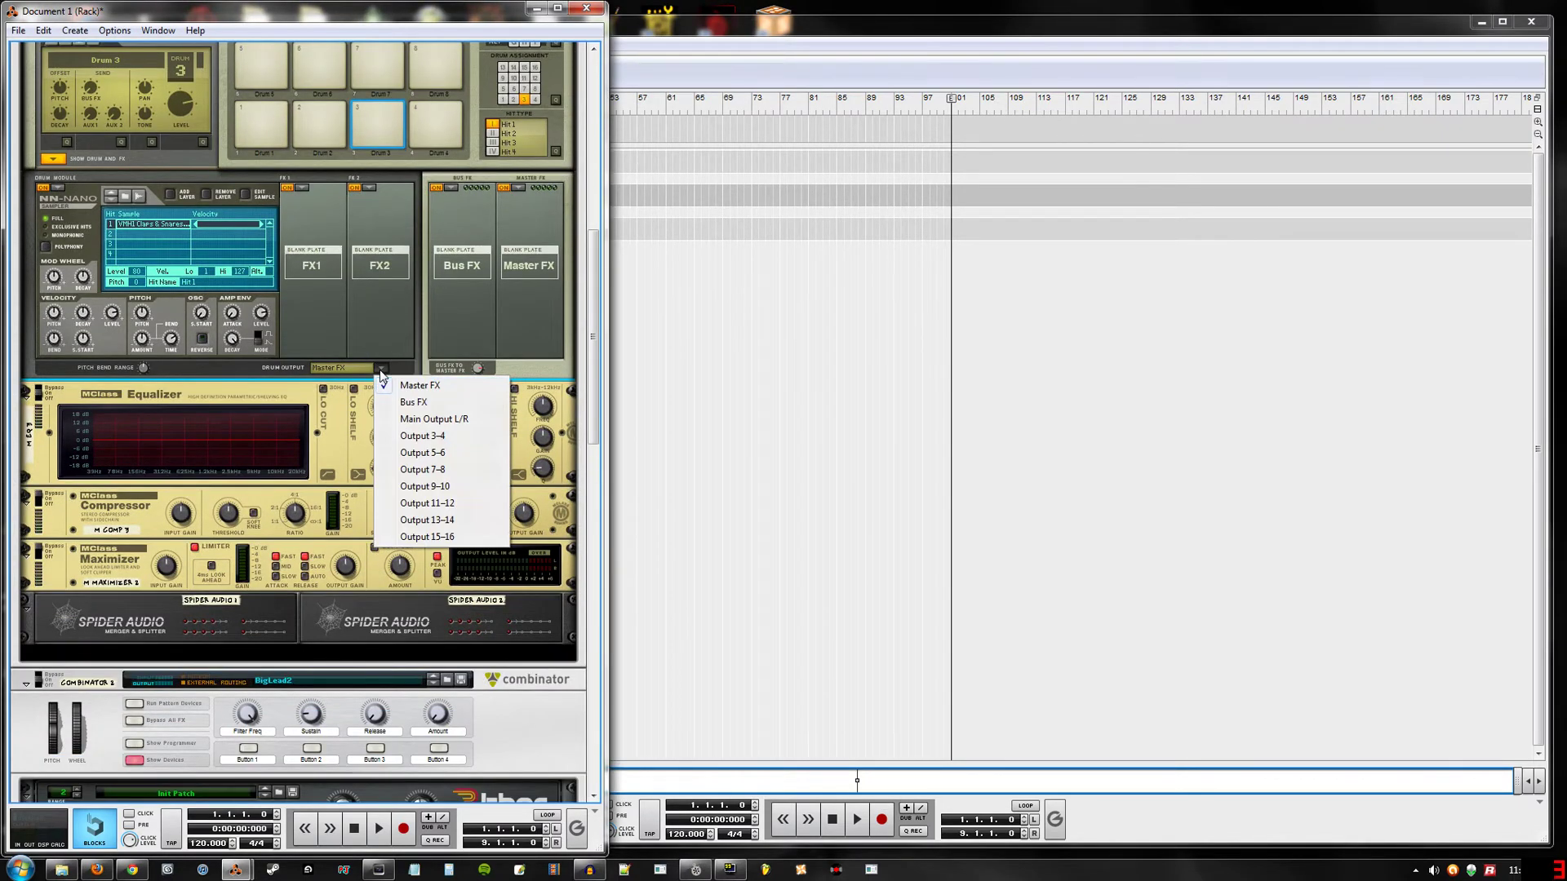
left_click(434, 454)
scroll(367, 490, "down", 1)
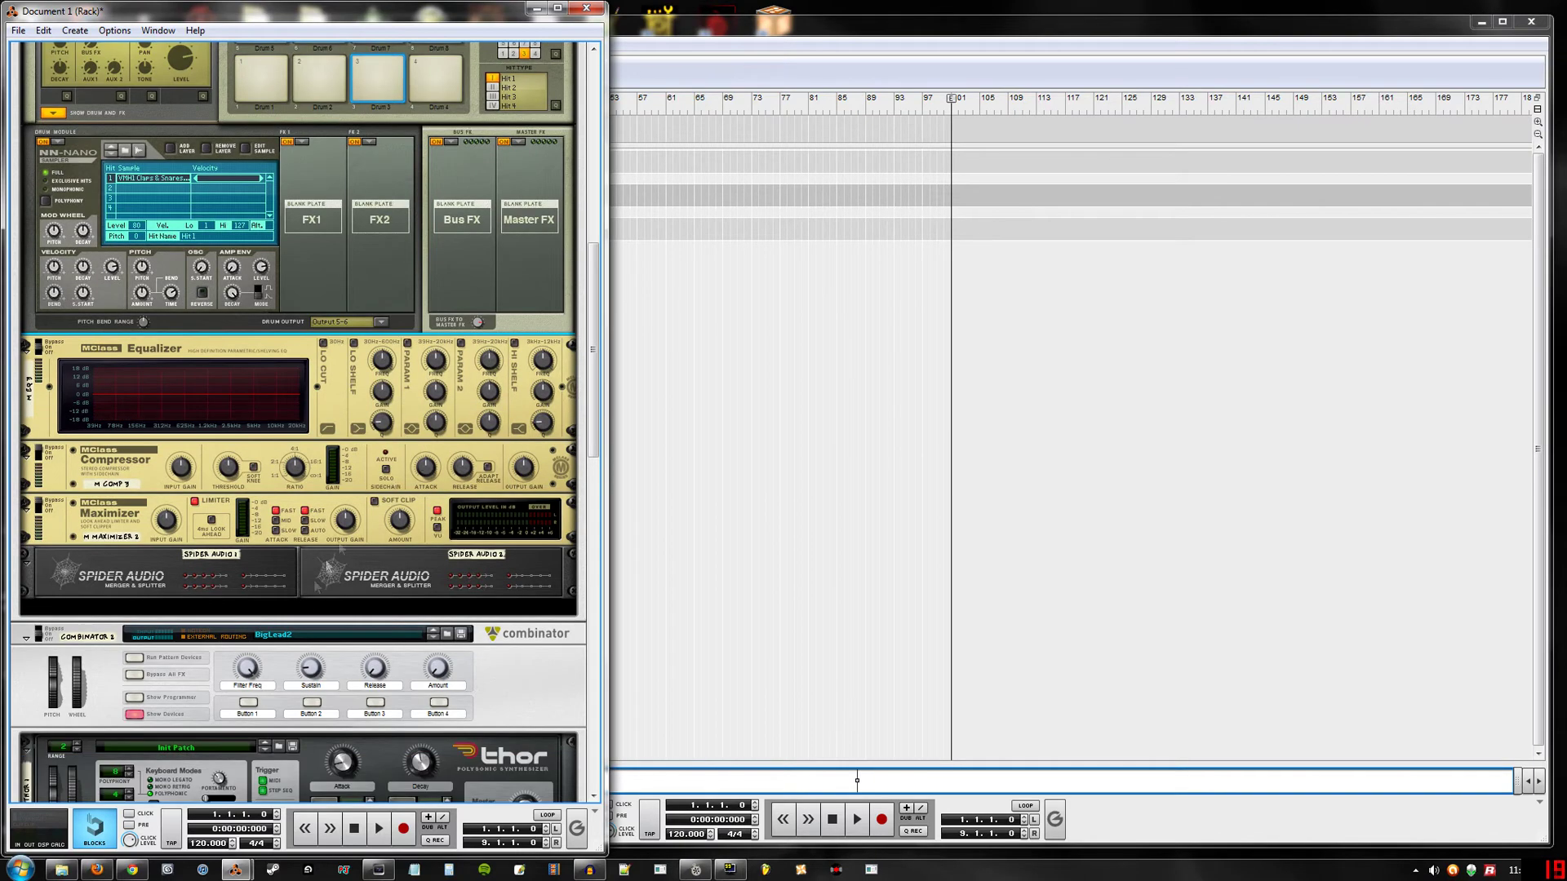
right_click(300, 608)
- Create a second MClass Equalizer and a BV512 Digital Vocoder in Combinator 1, then flip the rack around
mouse_move(418, 331)
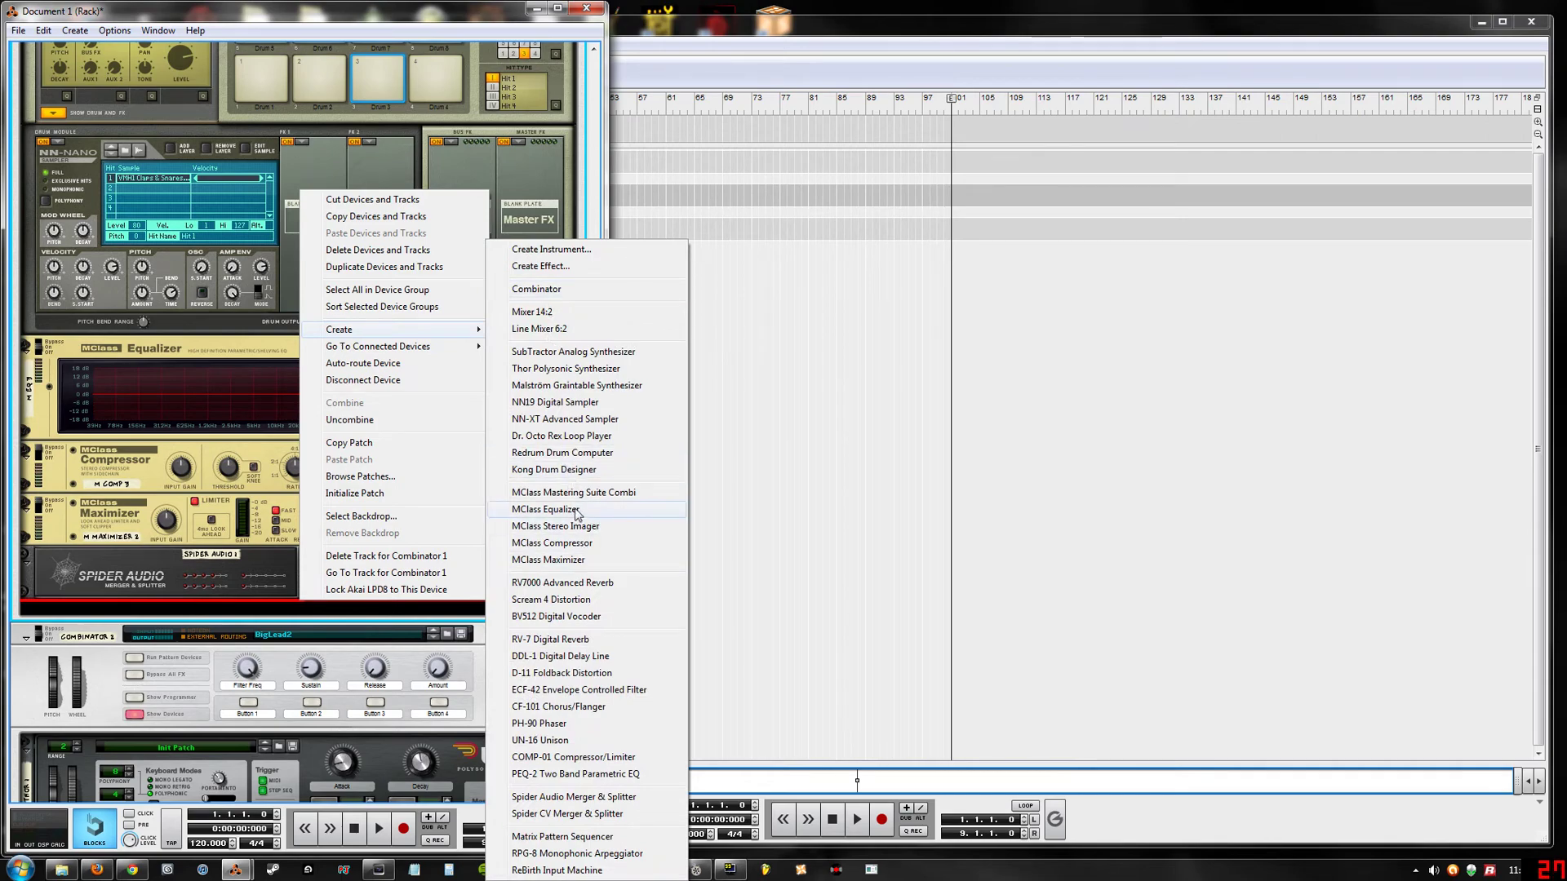
left_click(545, 509)
right_click(333, 439)
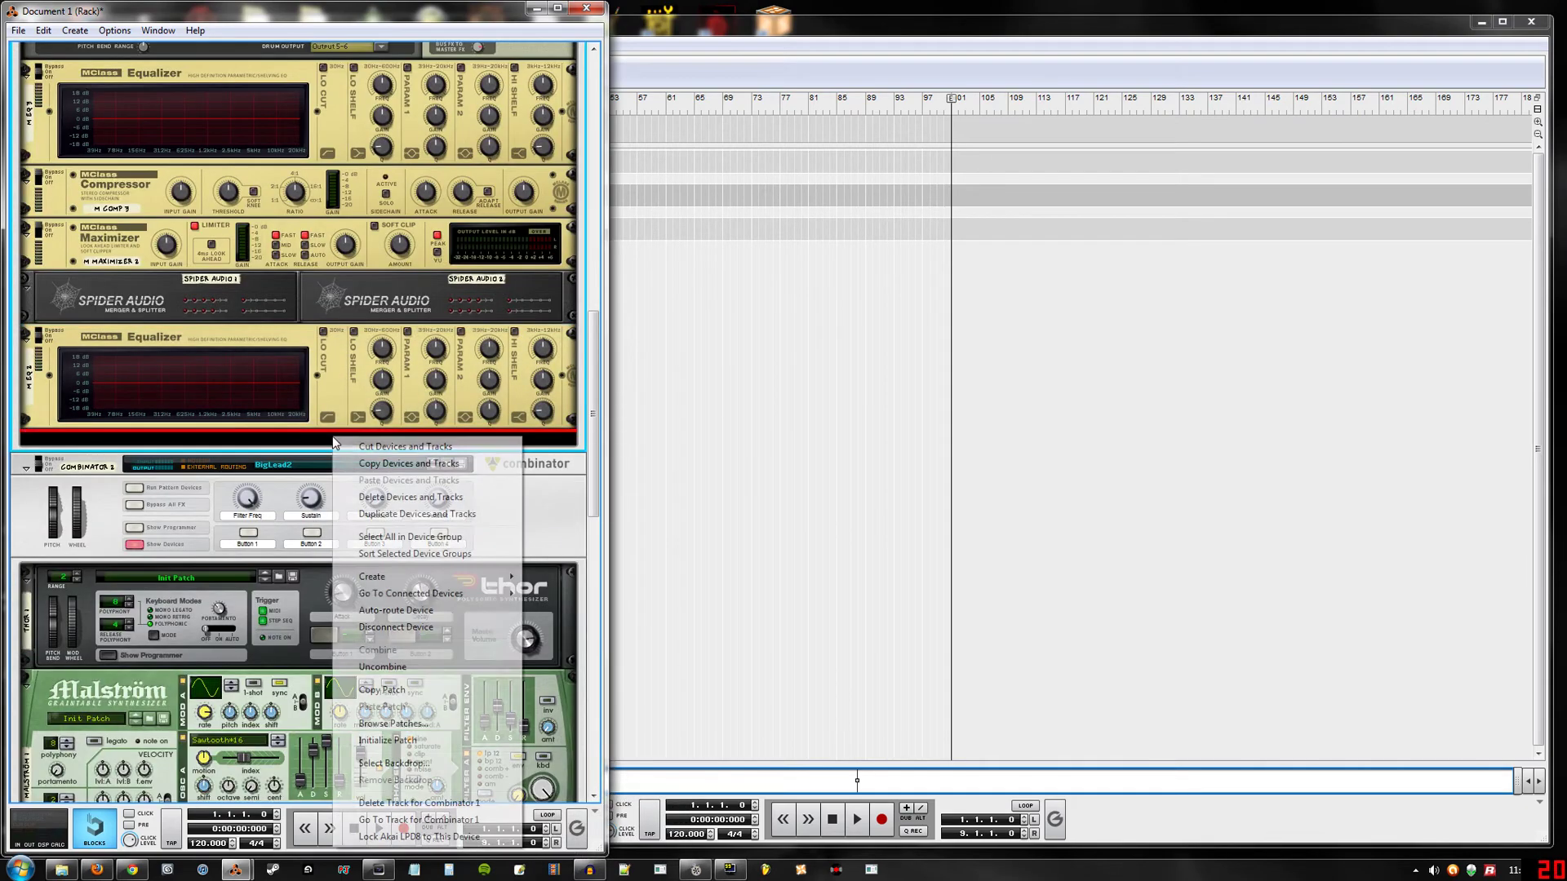
mouse_move(406, 585)
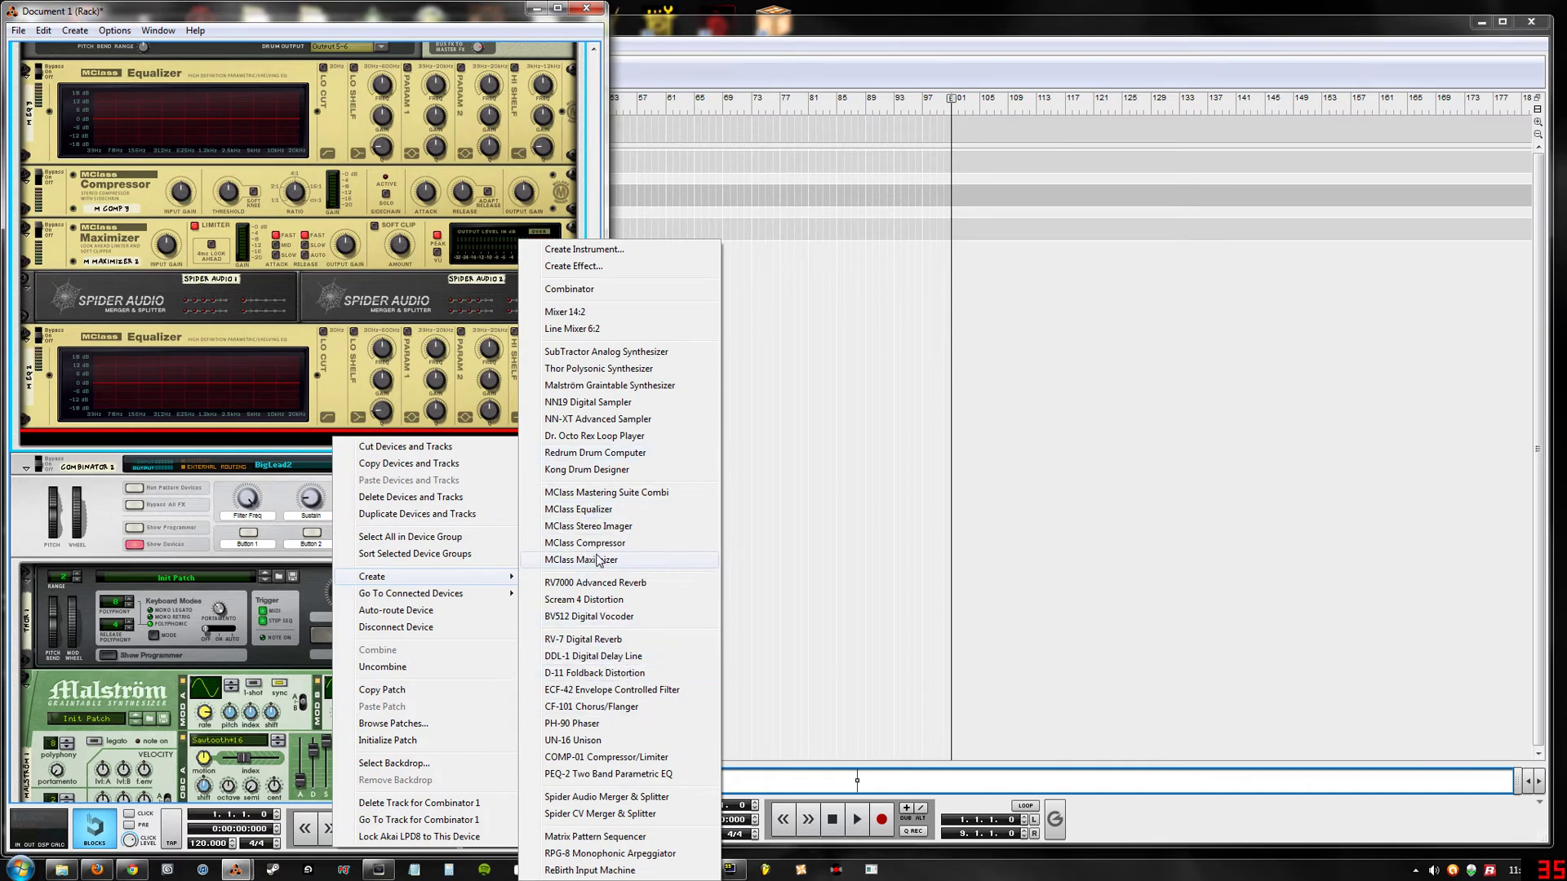
left_click(610, 617)
key("Tab")
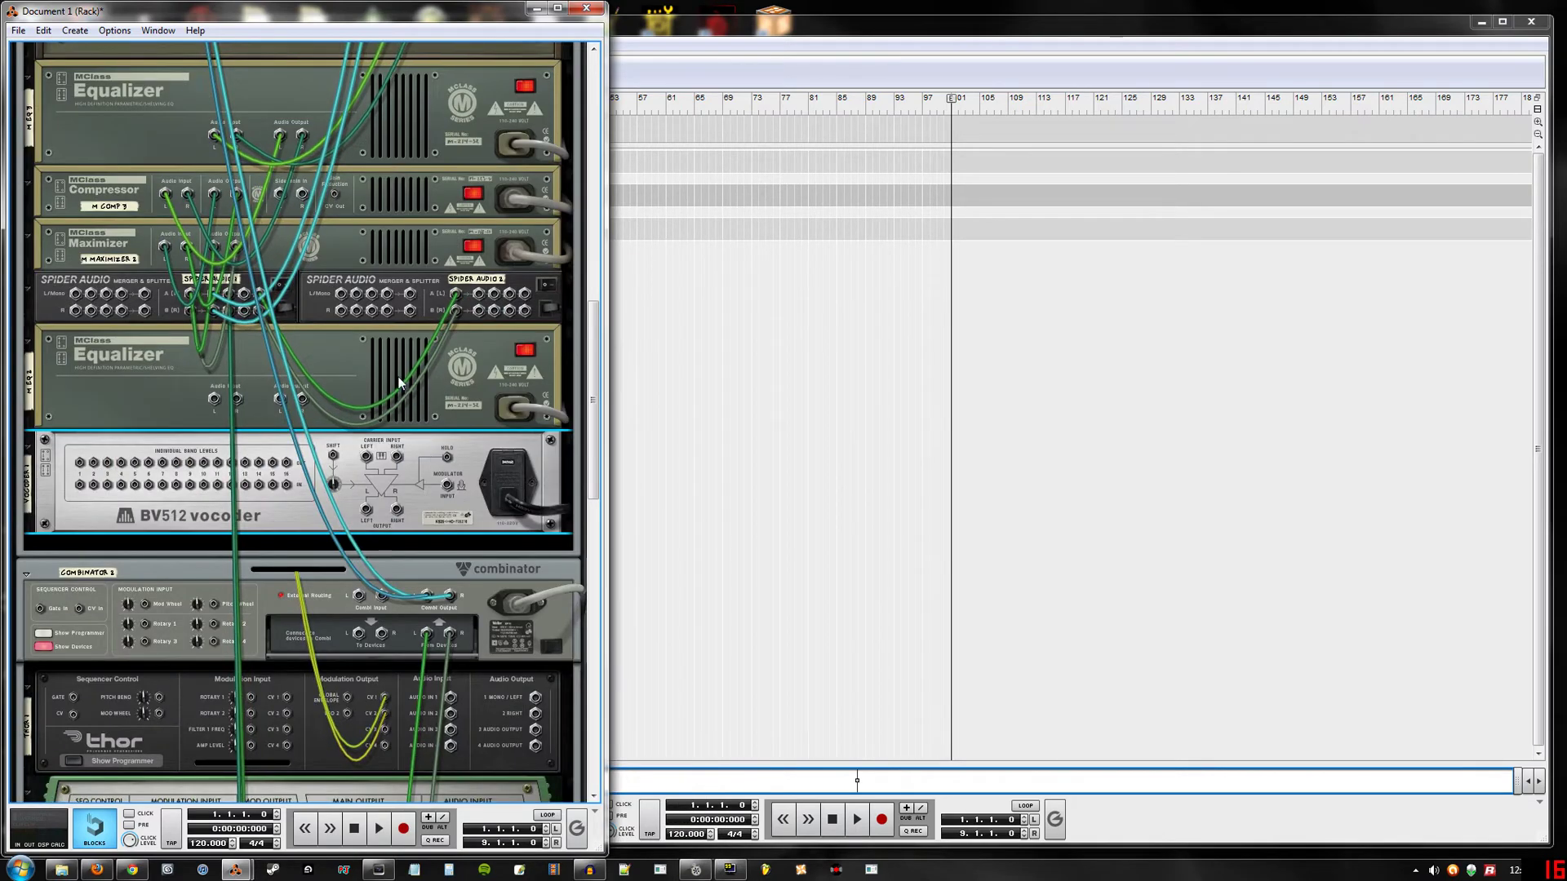
- Cable the second Equalizer's audio input to the BV512 vocoder's Carrier Input Left
scroll(398, 384, "up", 5)
scroll(398, 375, "up", 2)
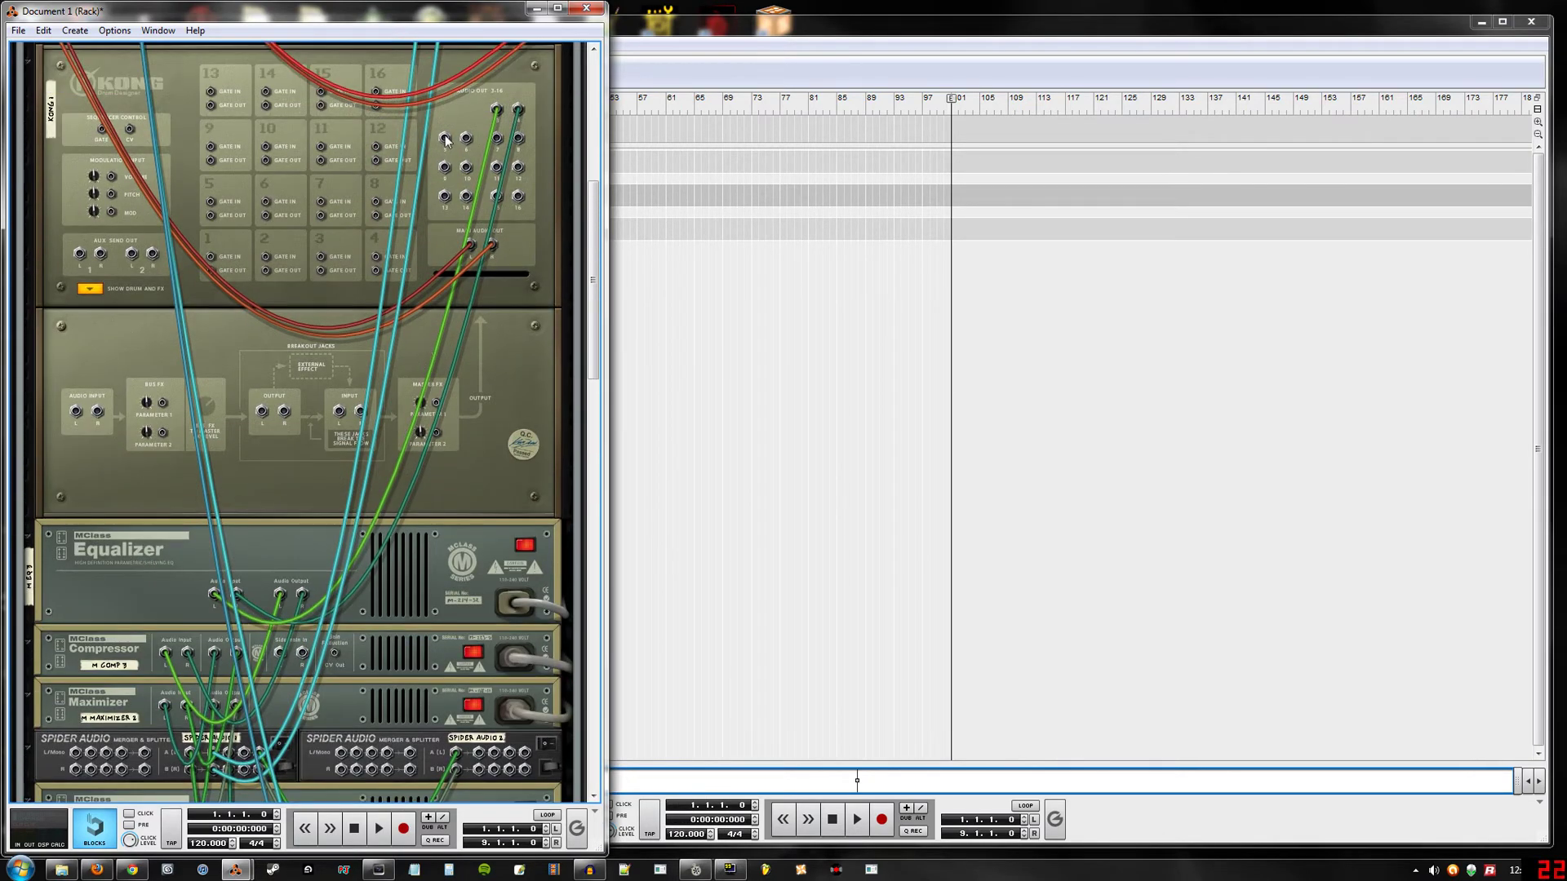
left_click_drag(469, 291, 370, 503)
scroll(470, 385, "down", 4)
scroll(470, 385, "down", 2)
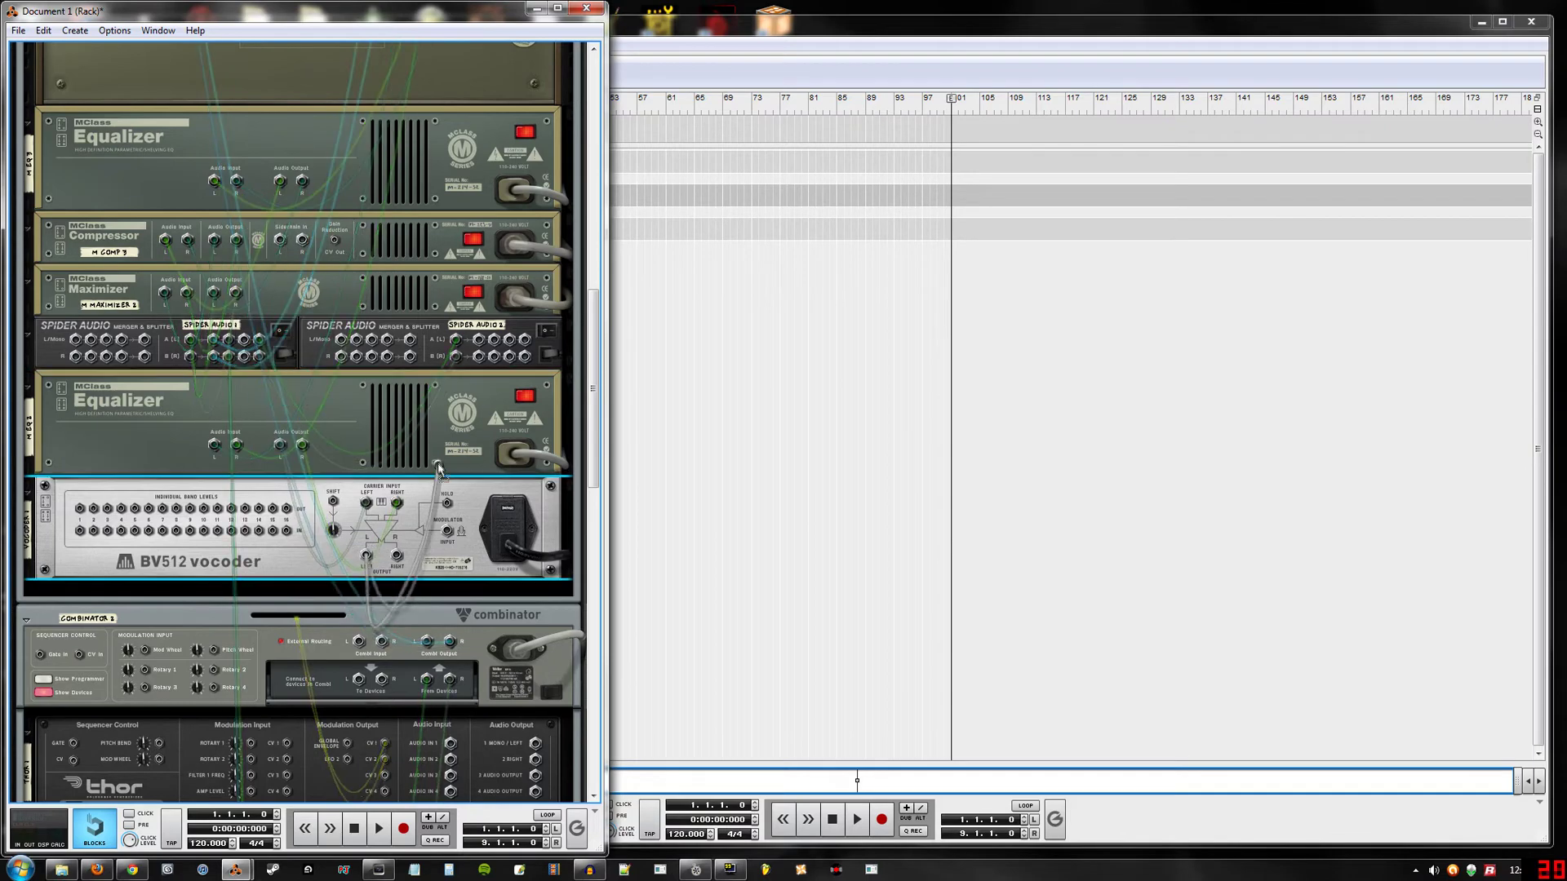
scroll(238, 373, "up", 10)
- Plug a cable into Line Mixer 2's Audio In 2 R and return to the front panels
left_click_drag(187, 339, 120, 396)
scroll(219, 582, "down", 10)
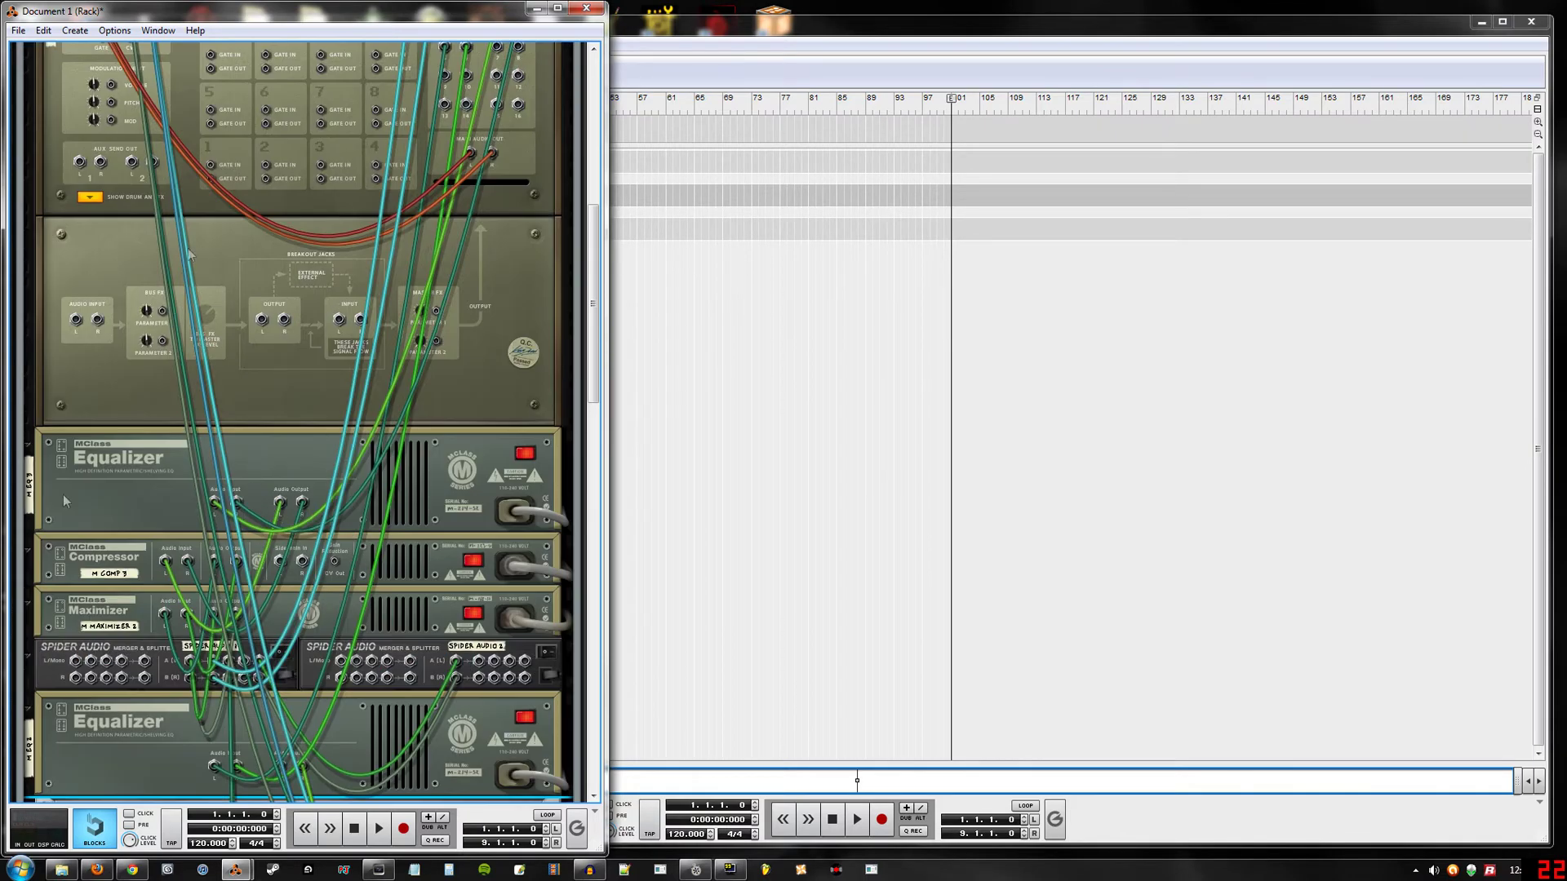
scroll(395, 363, "down", 6)
scroll(362, 345, "up", 9)
scroll(367, 408, "down", 12)
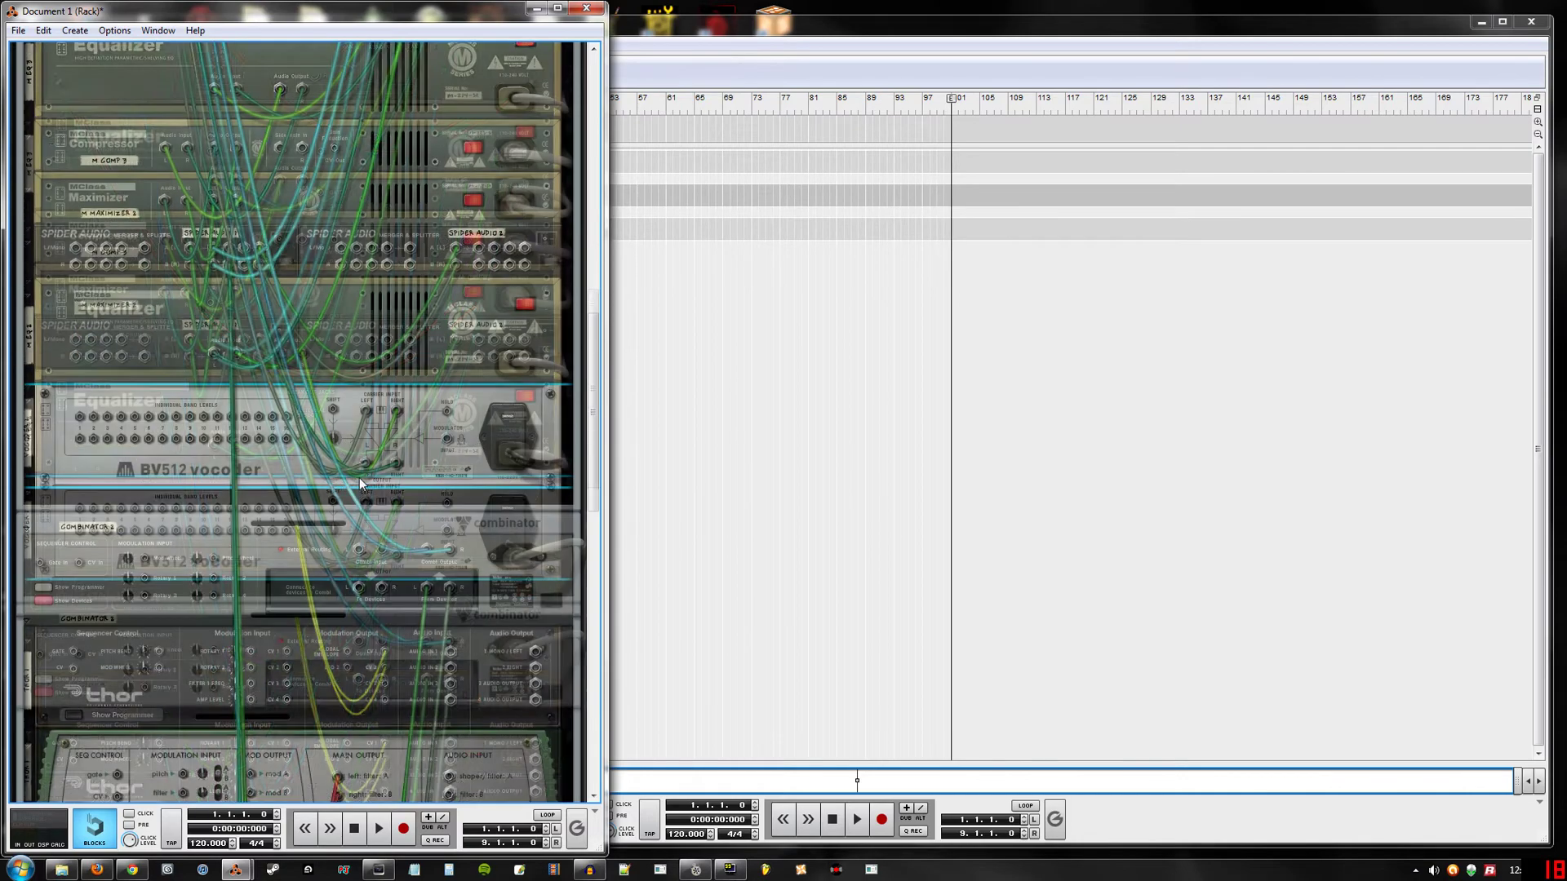
scroll(377, 507, "up", 15)
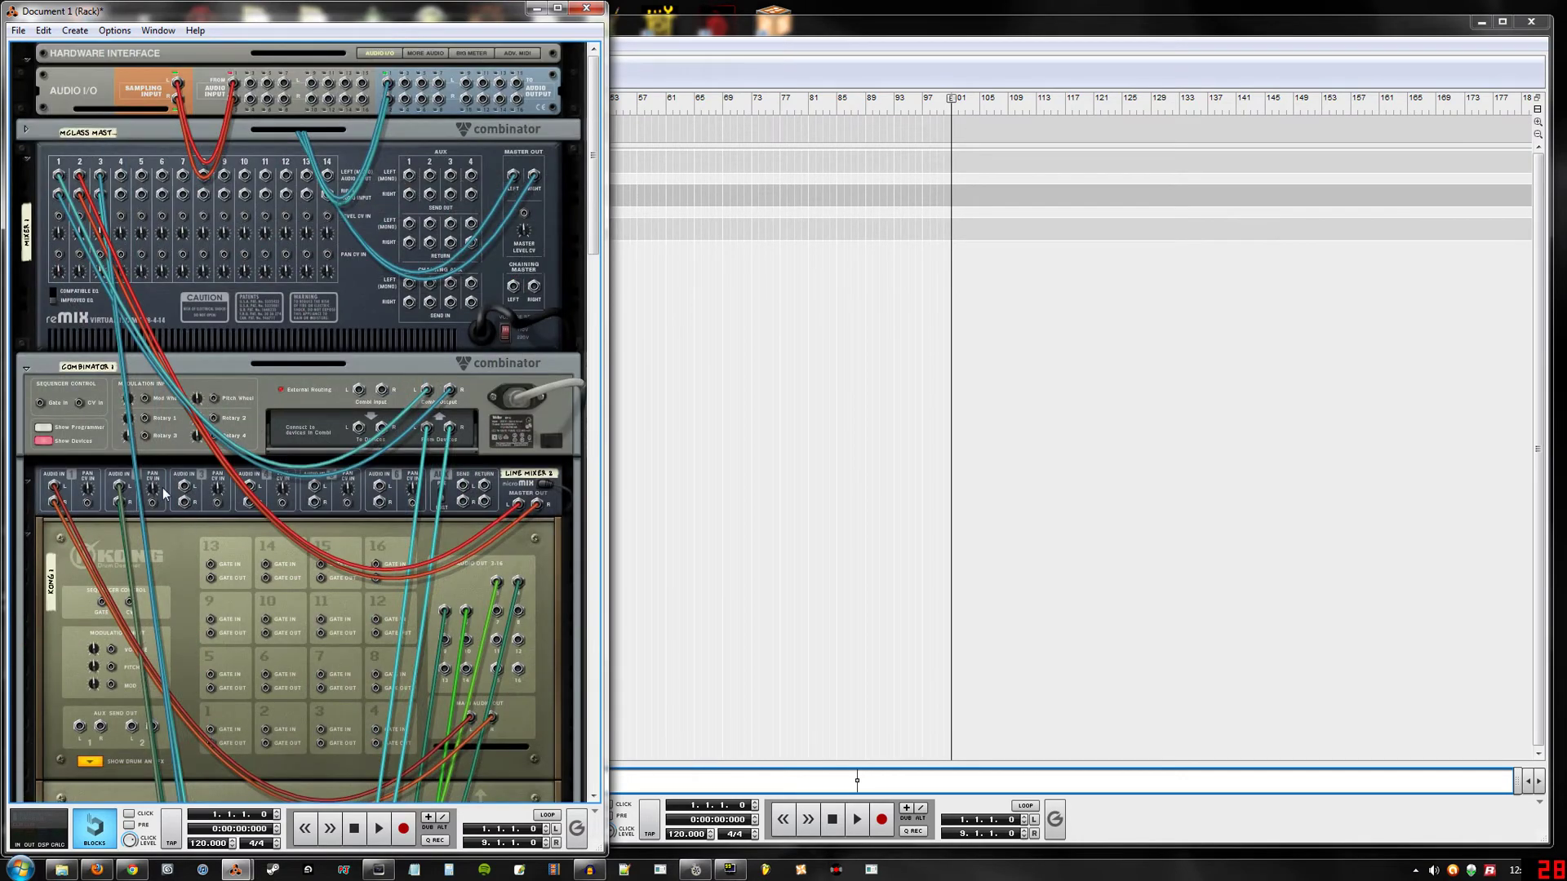
left_click(164, 492)
scroll(244, 284, "down", 5)
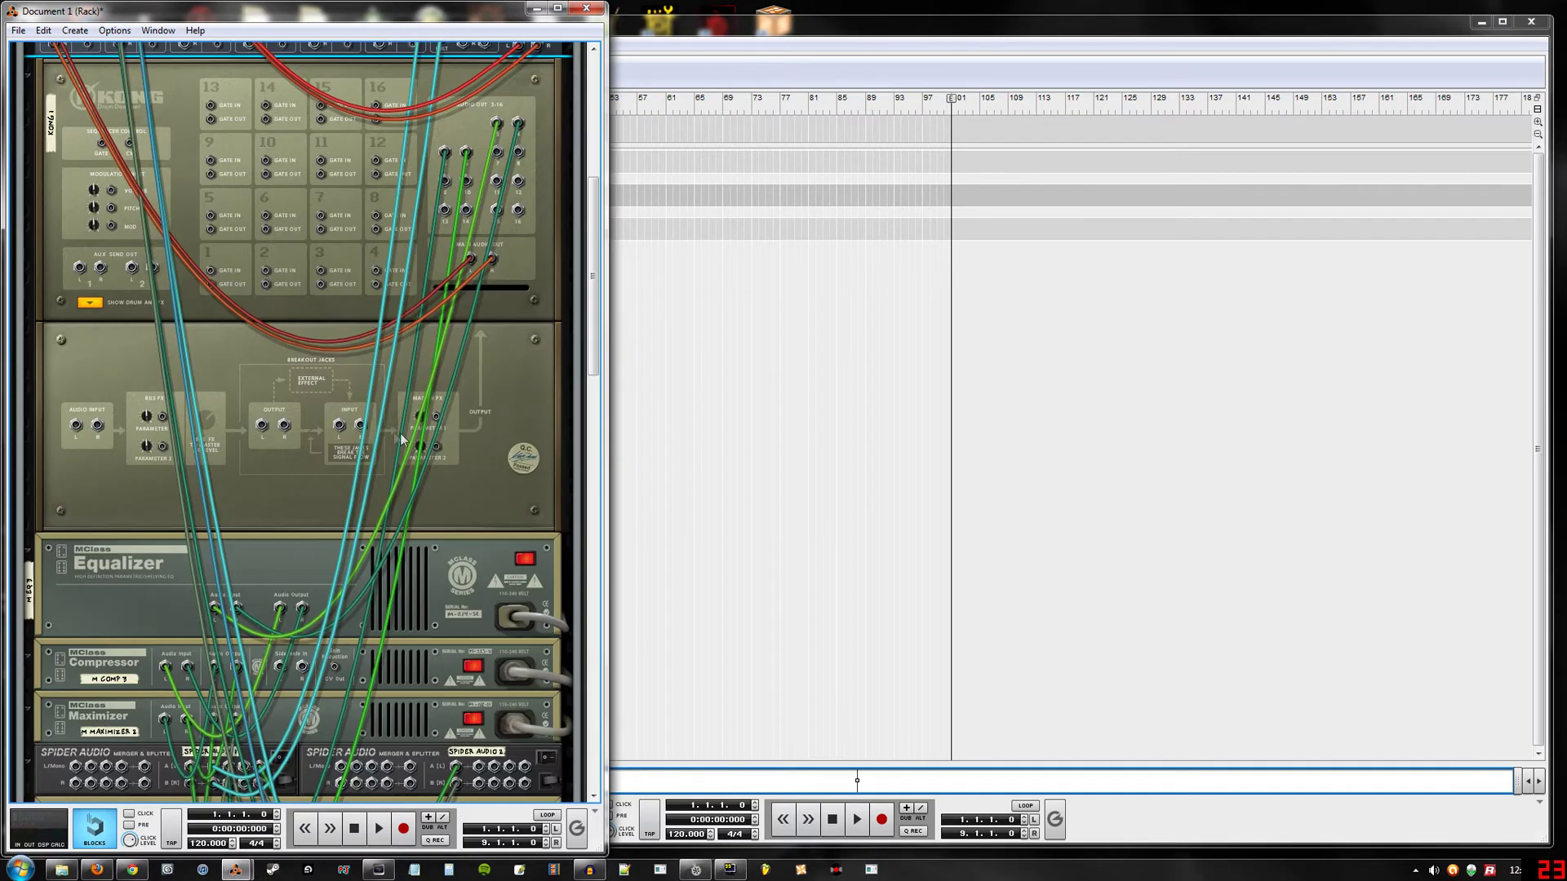
scroll(399, 441, "down", 5)
key("Tab")
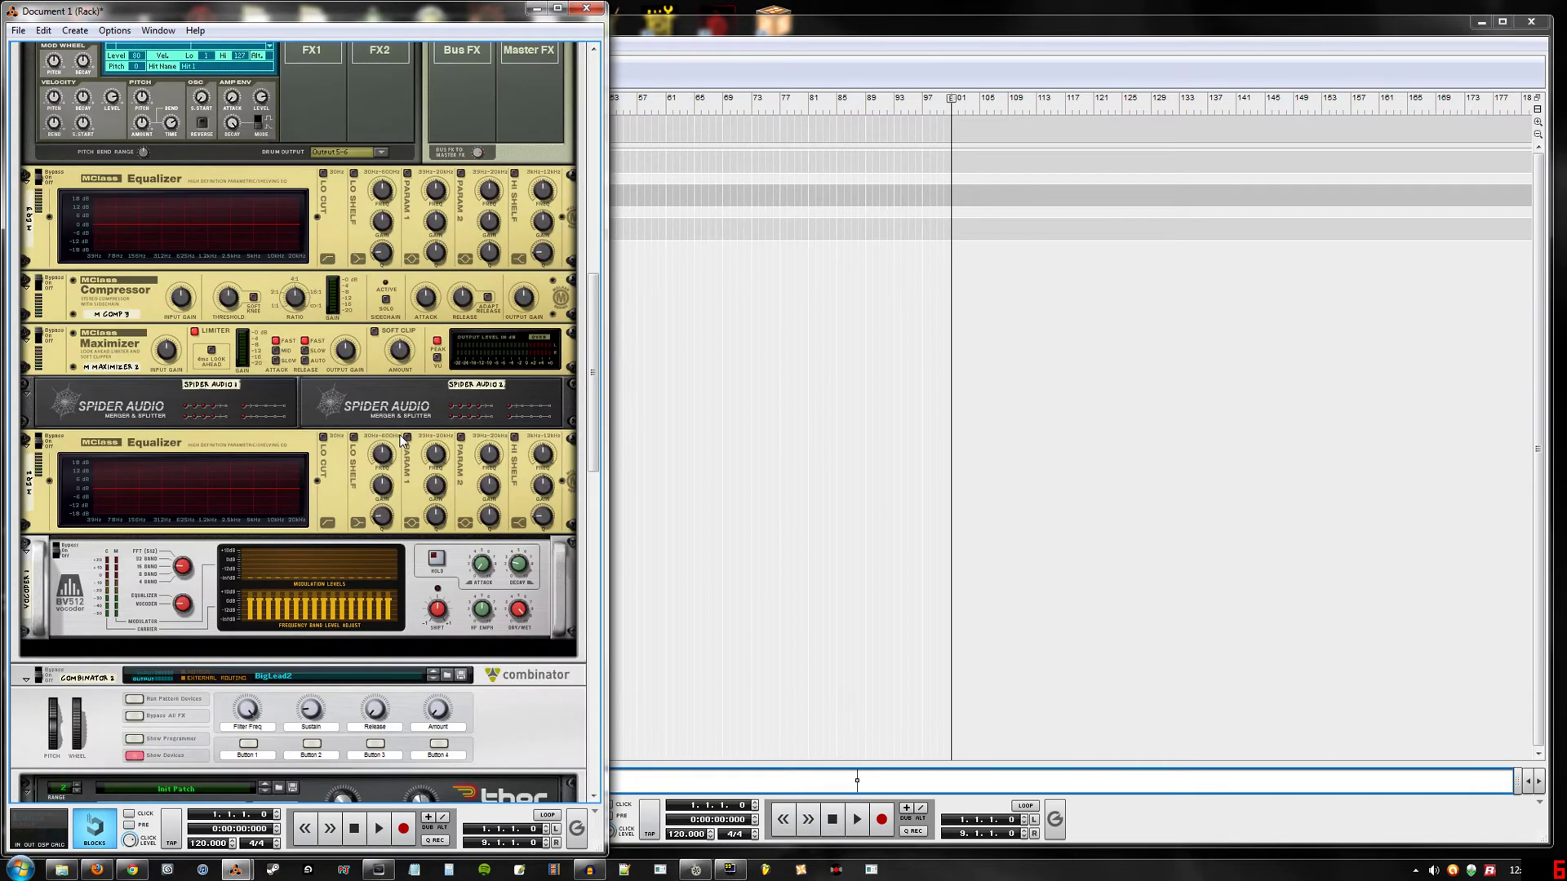
- Enable the second MClass Equalizer's LO SHELF and lower its frequency to 134.6 Hz
left_click(424, 586)
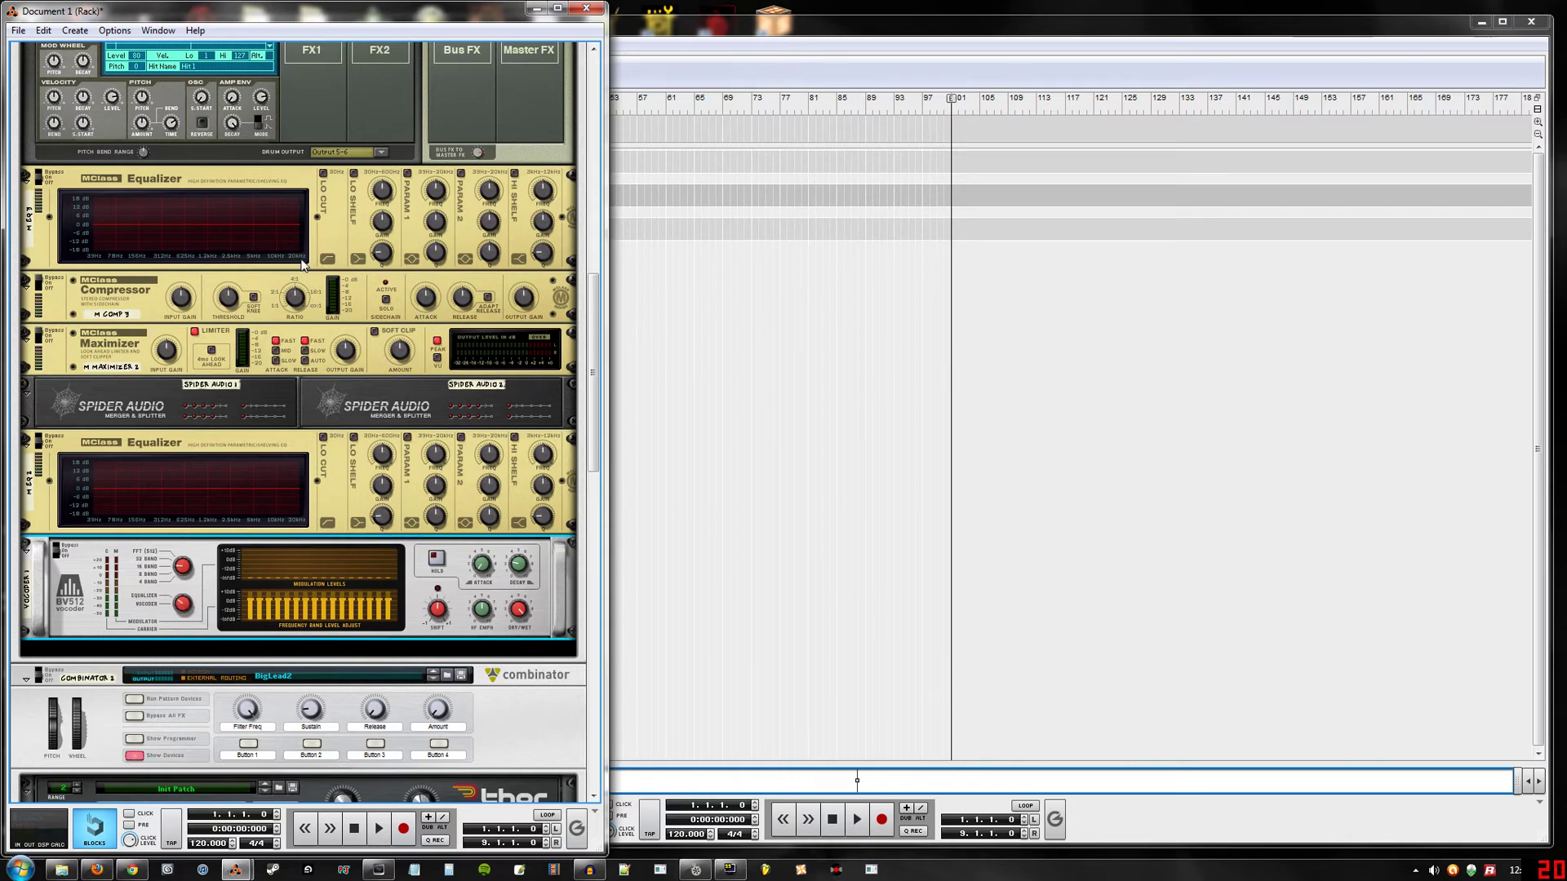
scroll(302, 263, "up", 4)
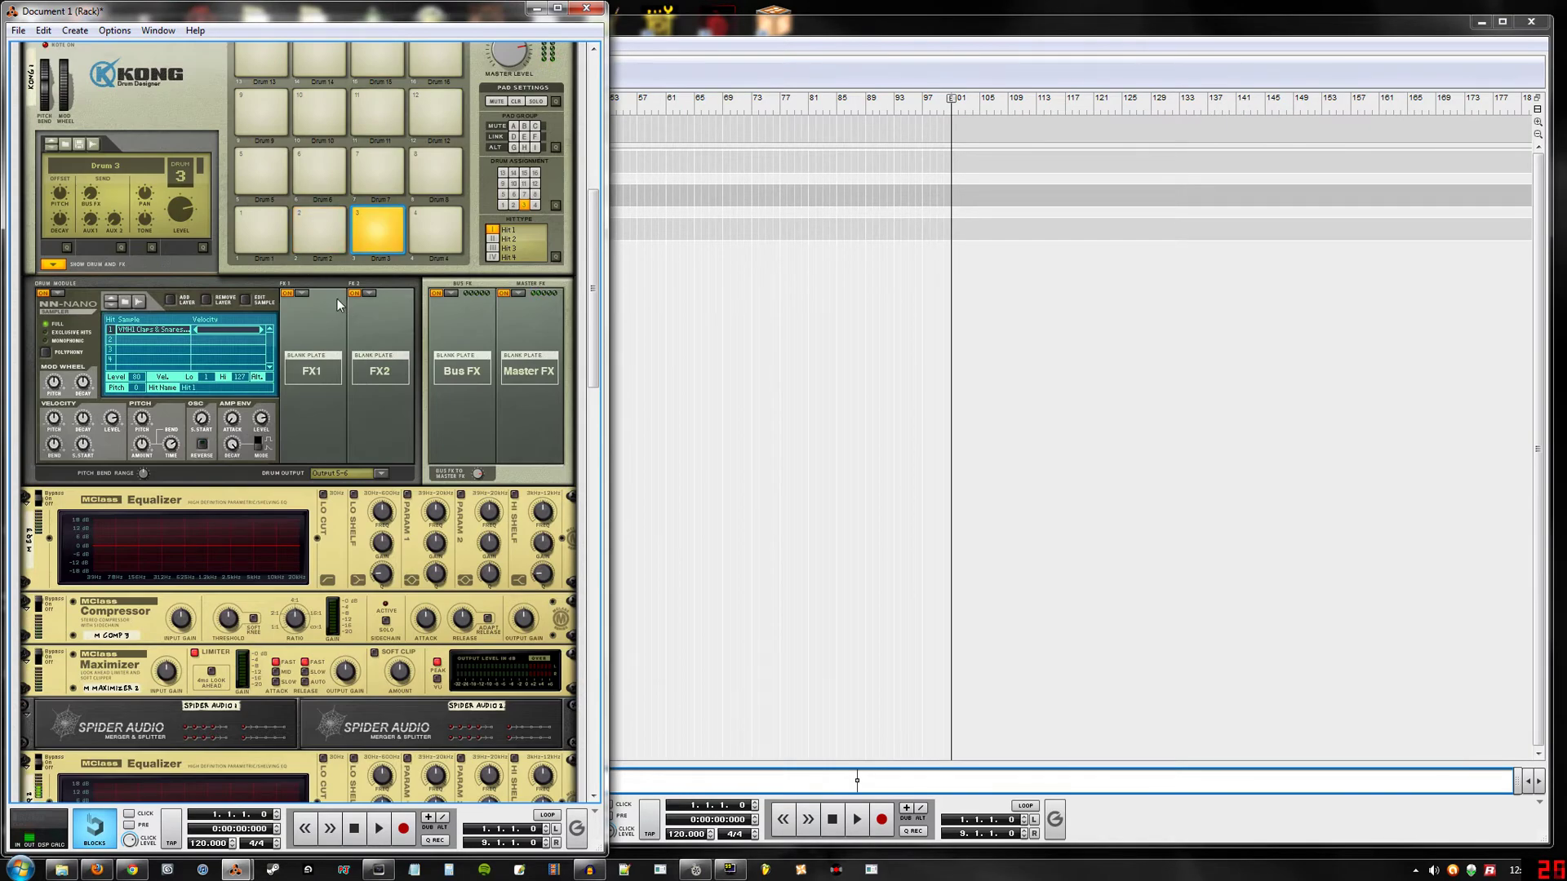
scroll(364, 312, "down", 3)
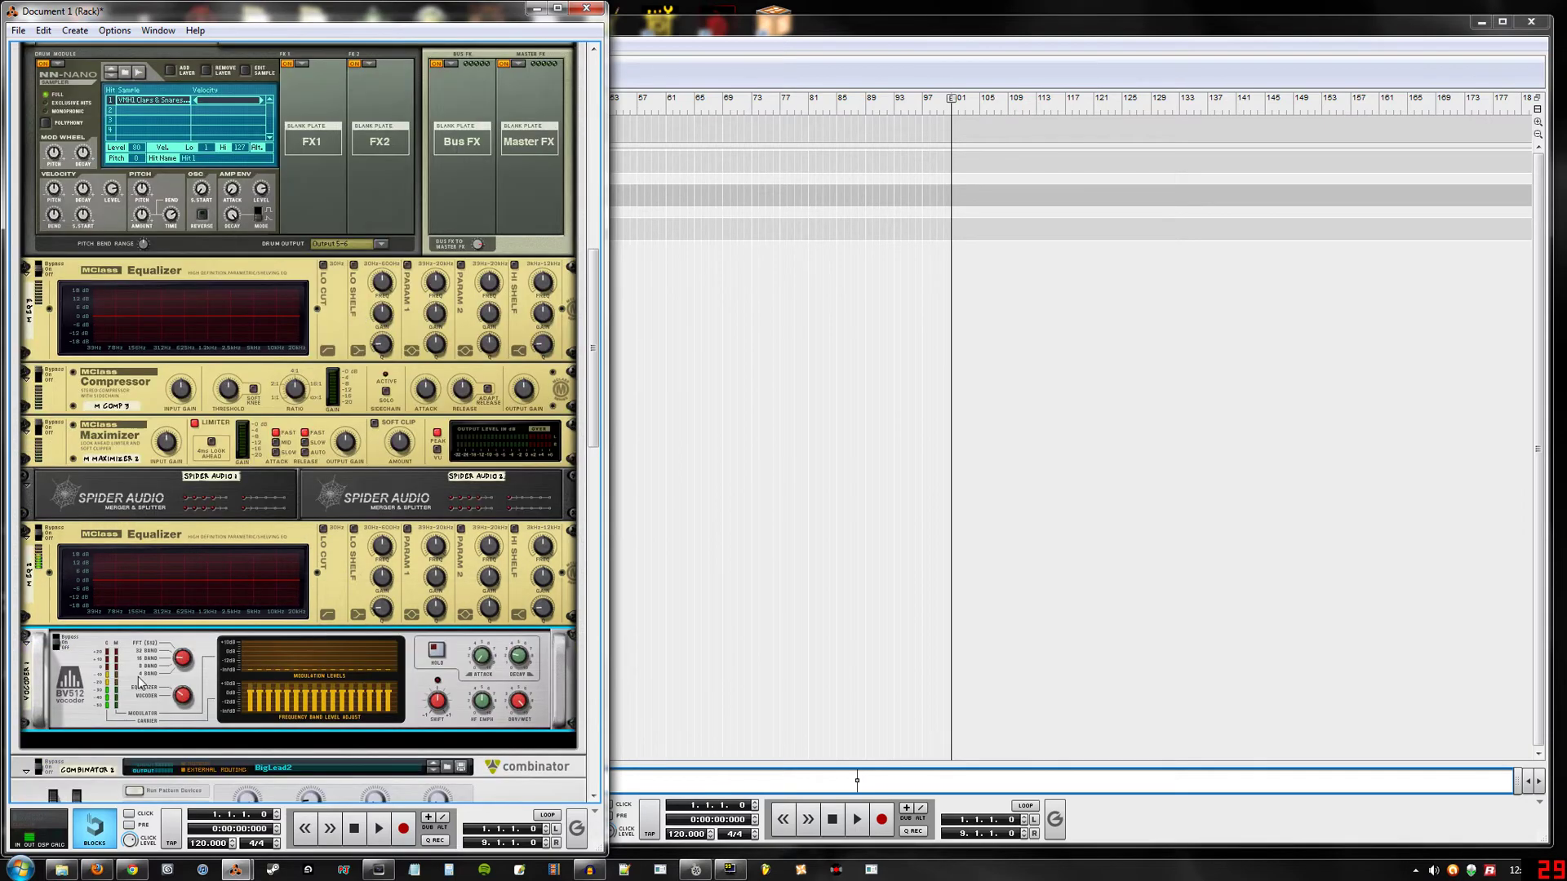
left_click(353, 528)
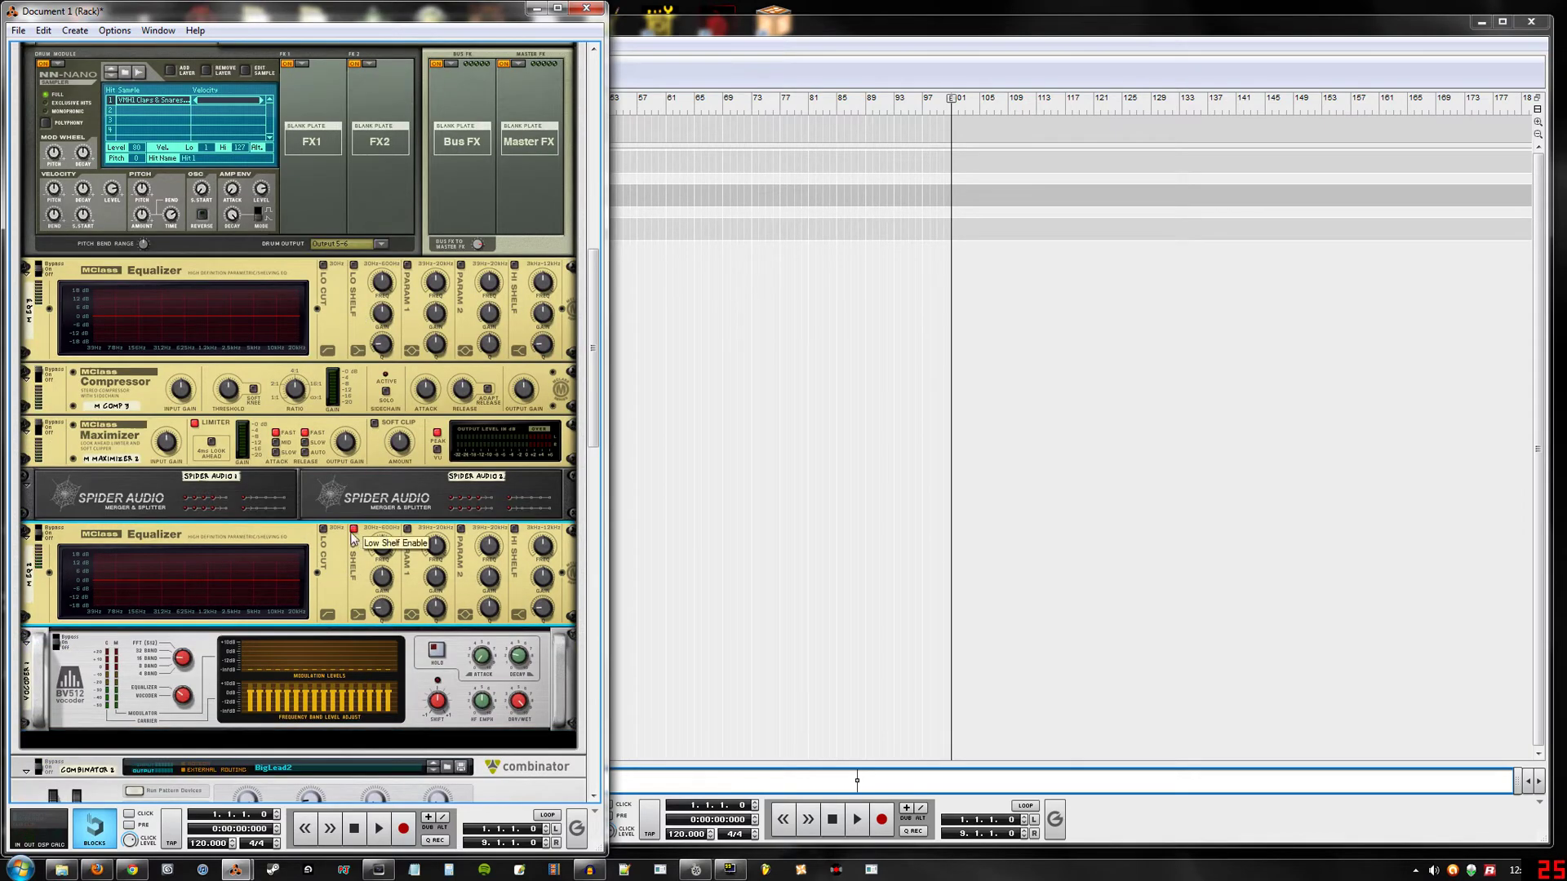
left_click_drag(383, 548, 390, 592)
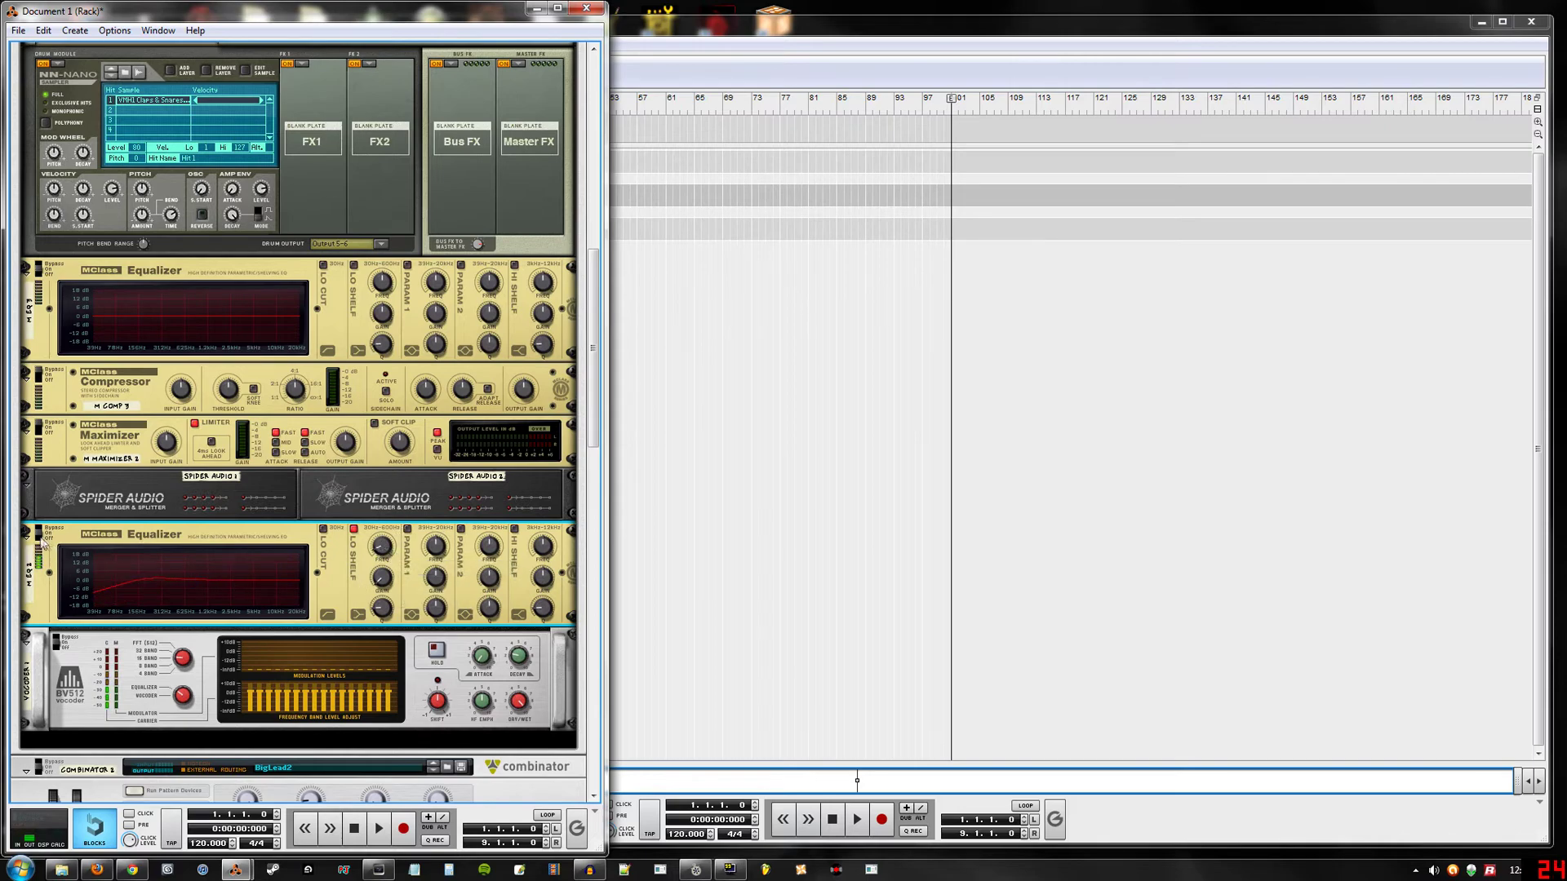
scroll(186, 560, "up", 10)
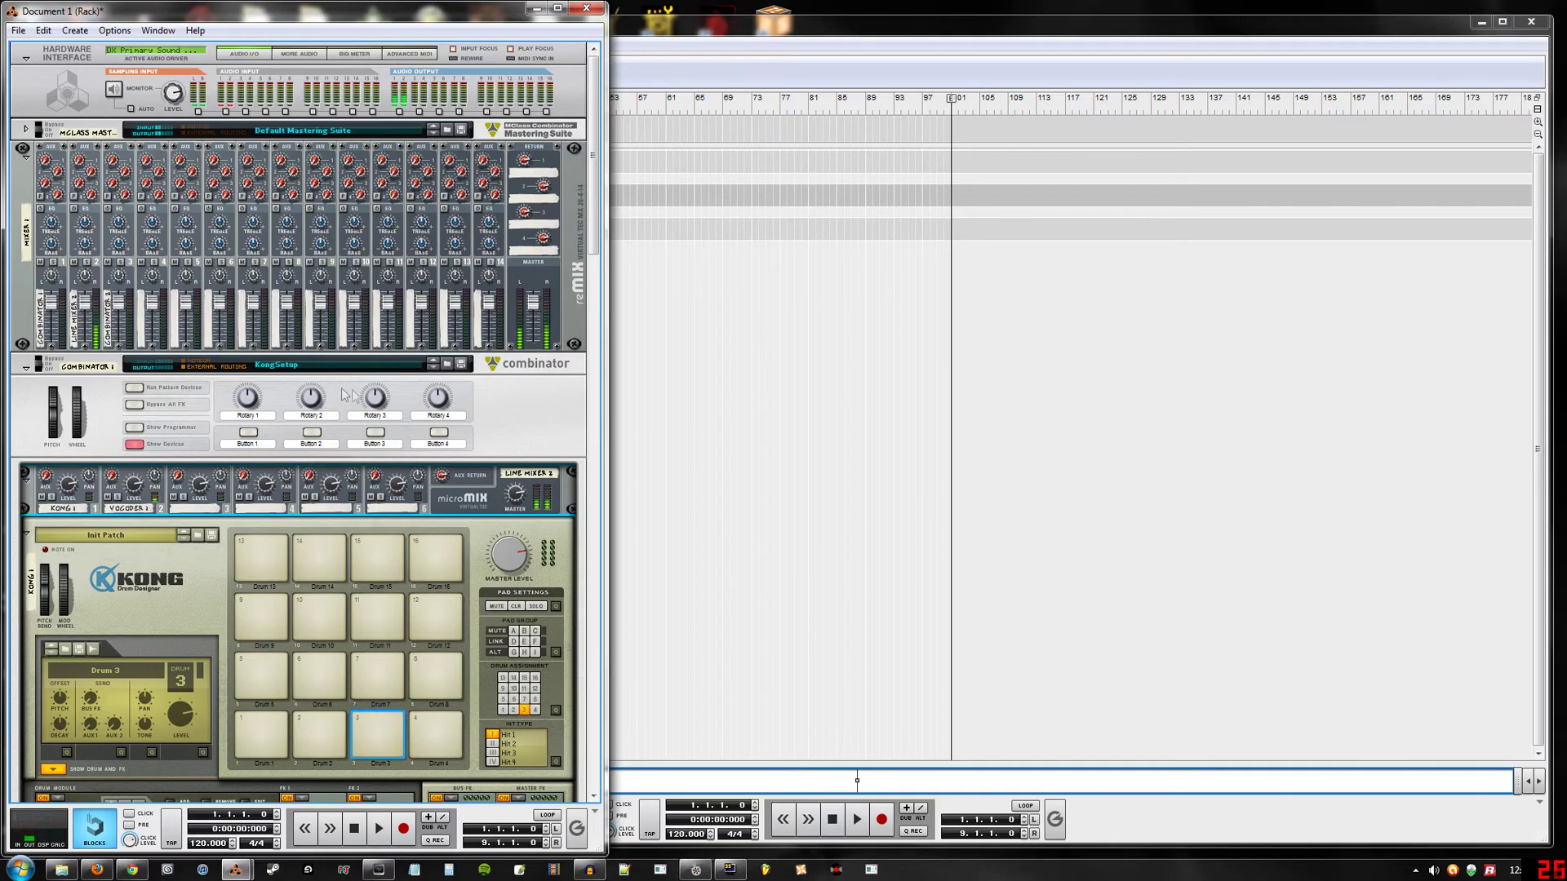
scroll(378, 390, "down", 3)
scroll(378, 388, "down", 5)
scroll(379, 388, "down", 15)
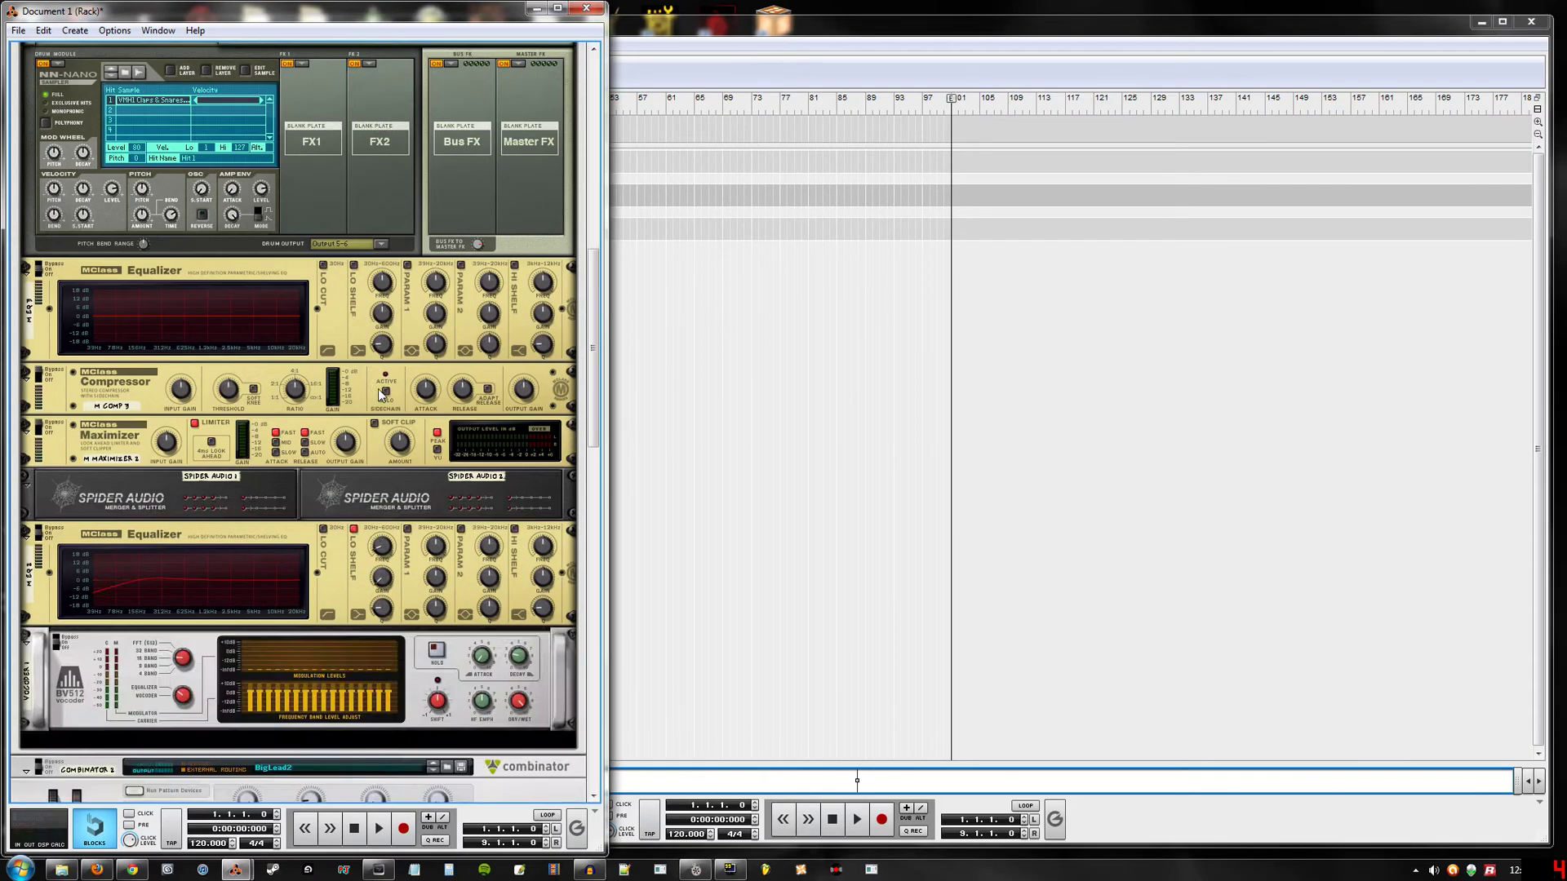
scroll(379, 389, "down", 8)
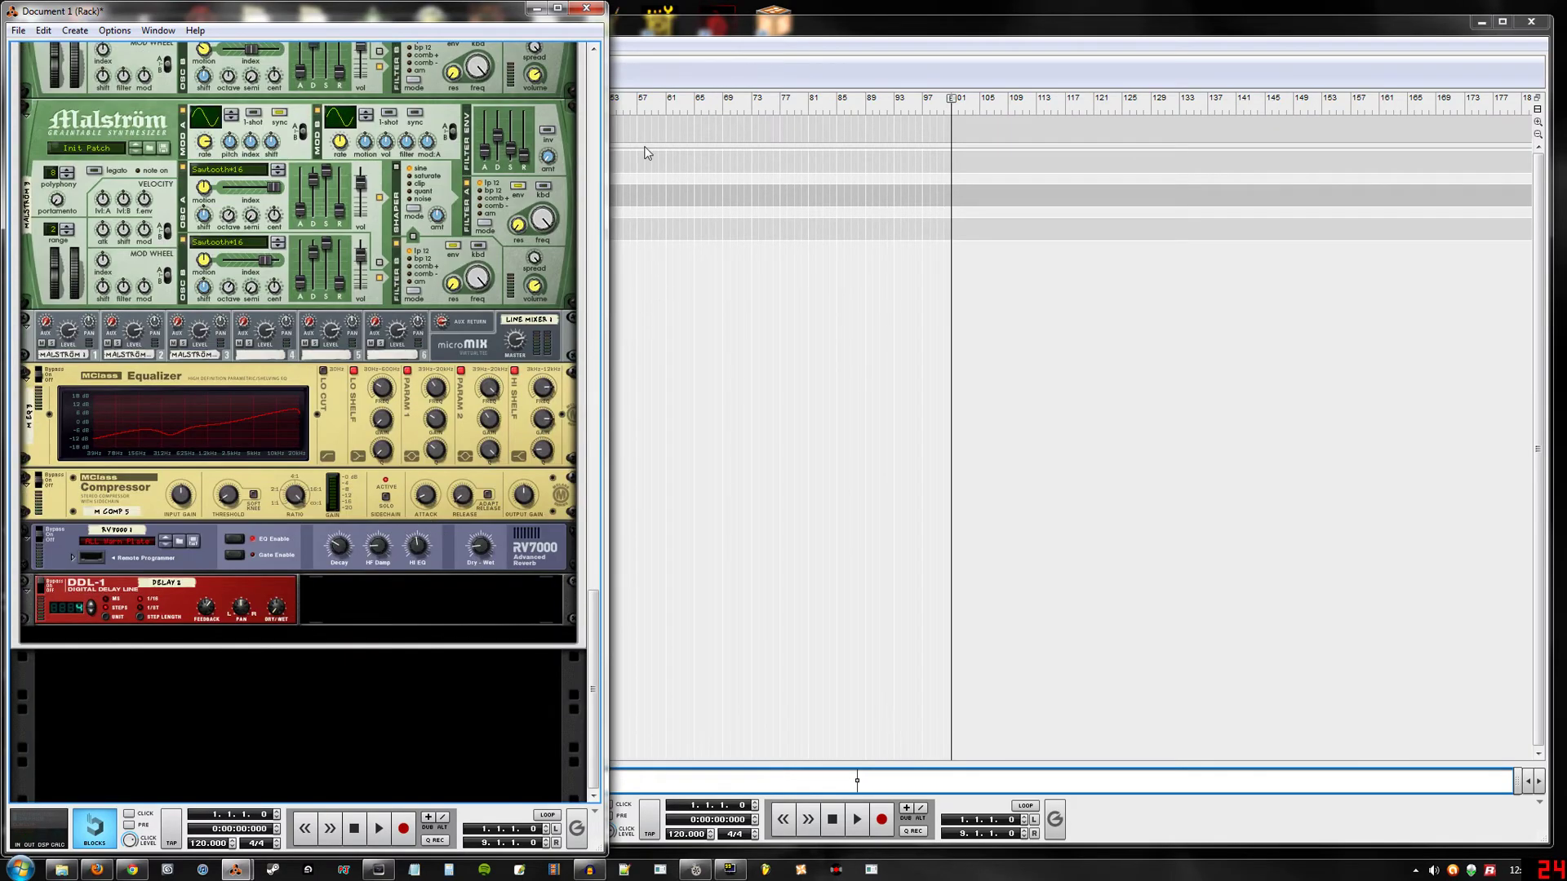
left_click(662, 61)
- Draw clips on the Combinator 1 and Combinator 2 lanes, adding a test note to Combinator 2's
mouse_move(243, 192)
left_mouse_down()
mouse_move(247, 227)
mouse_move(269, 227)
left_mouse_up()
double_click(255, 227)
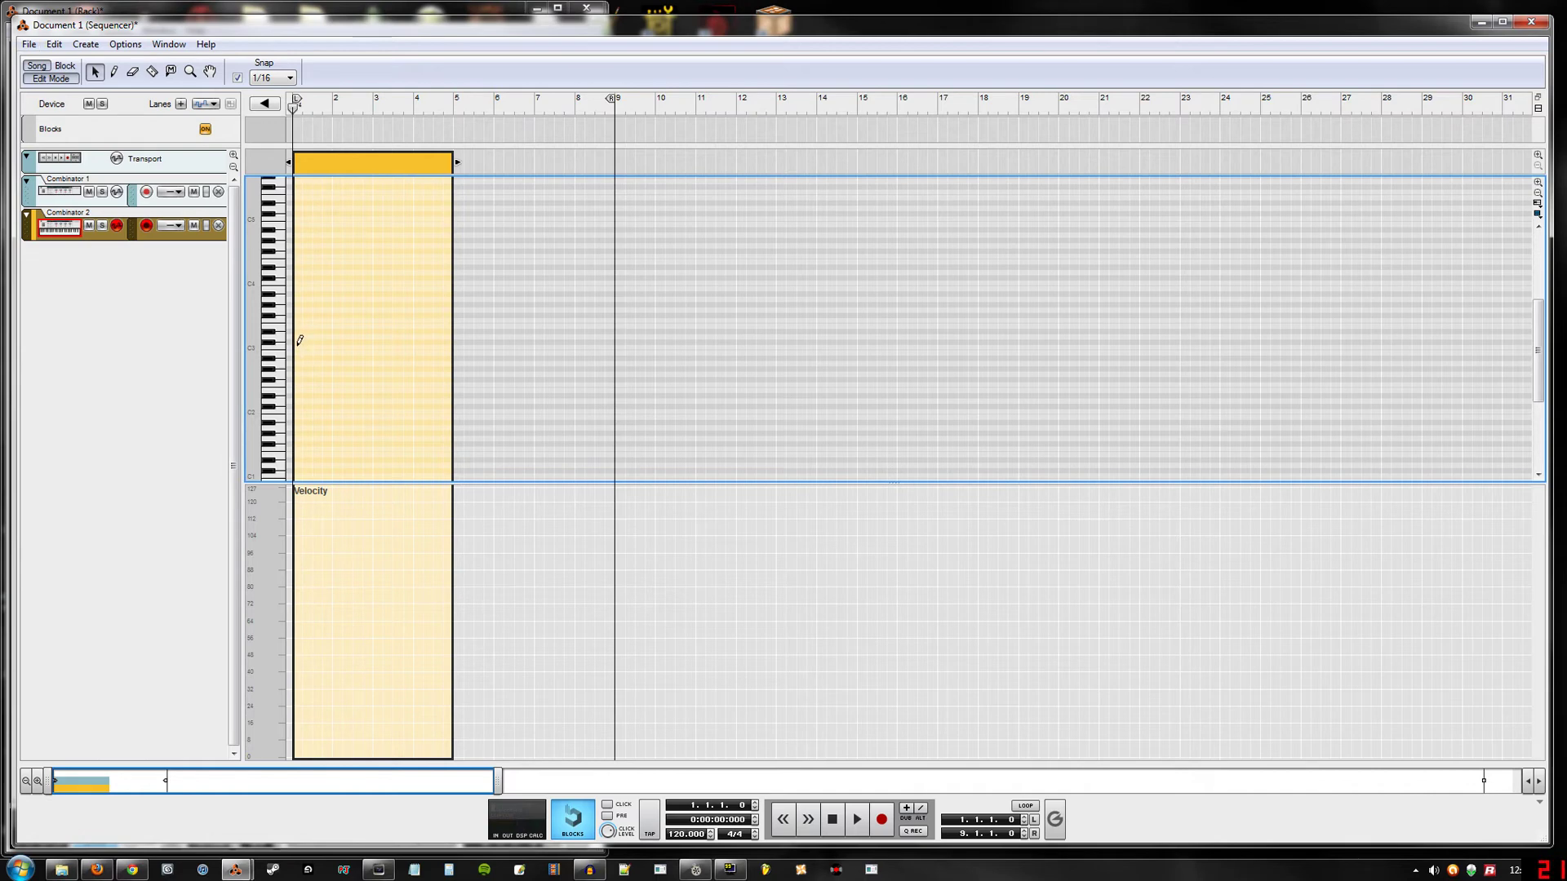
left_click_drag(296, 346, 374, 343)
left_click(70, 81)
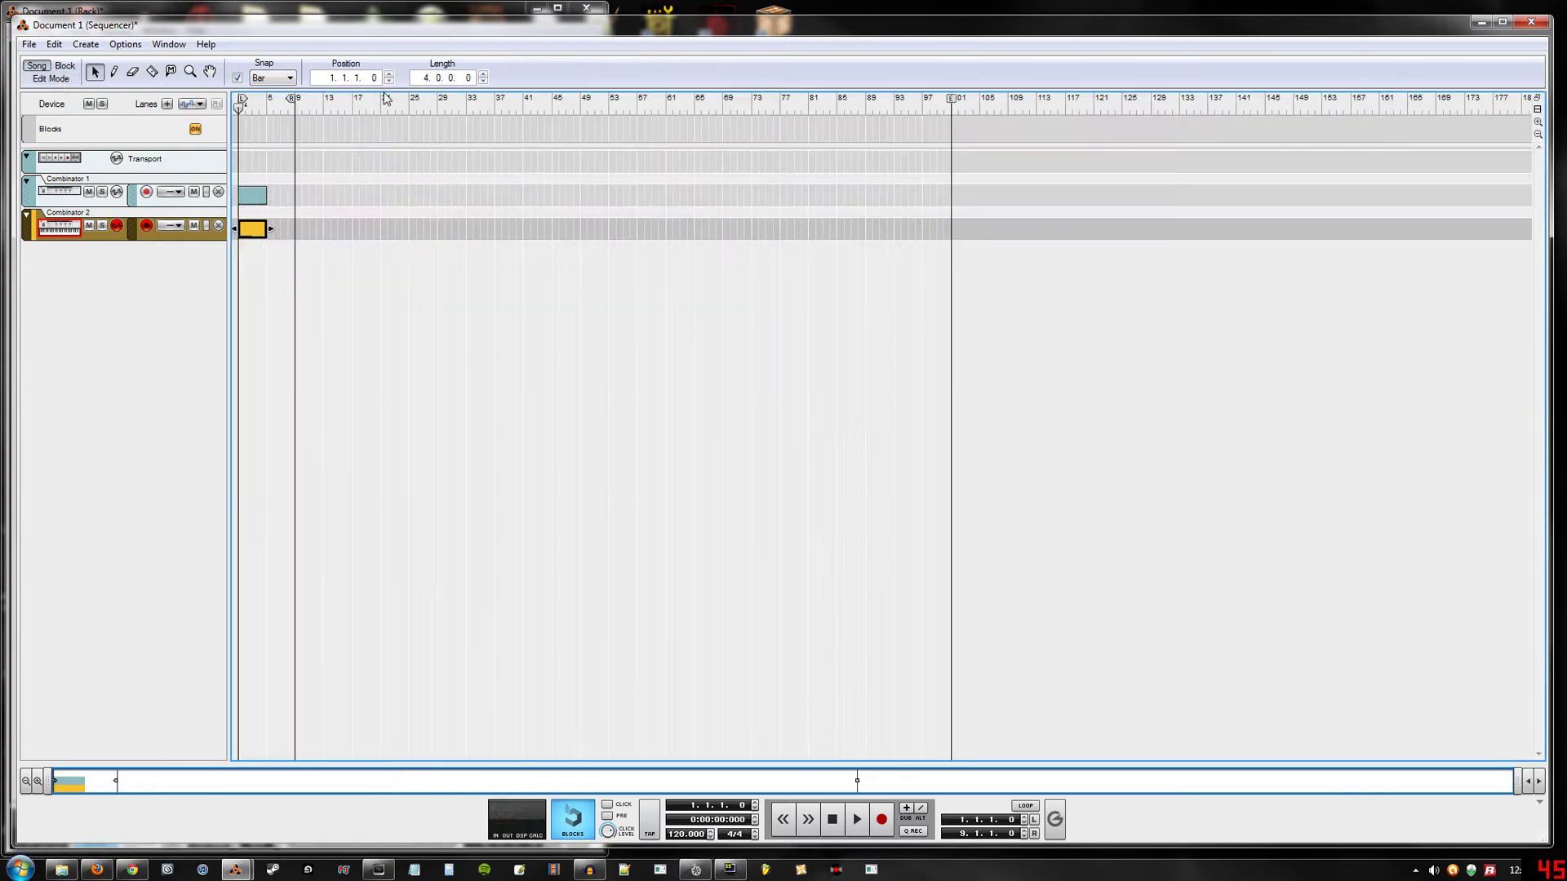
- Place four short C1 notes on each beat of bar 1 and set the loop end to bar 2
double_click(251, 199)
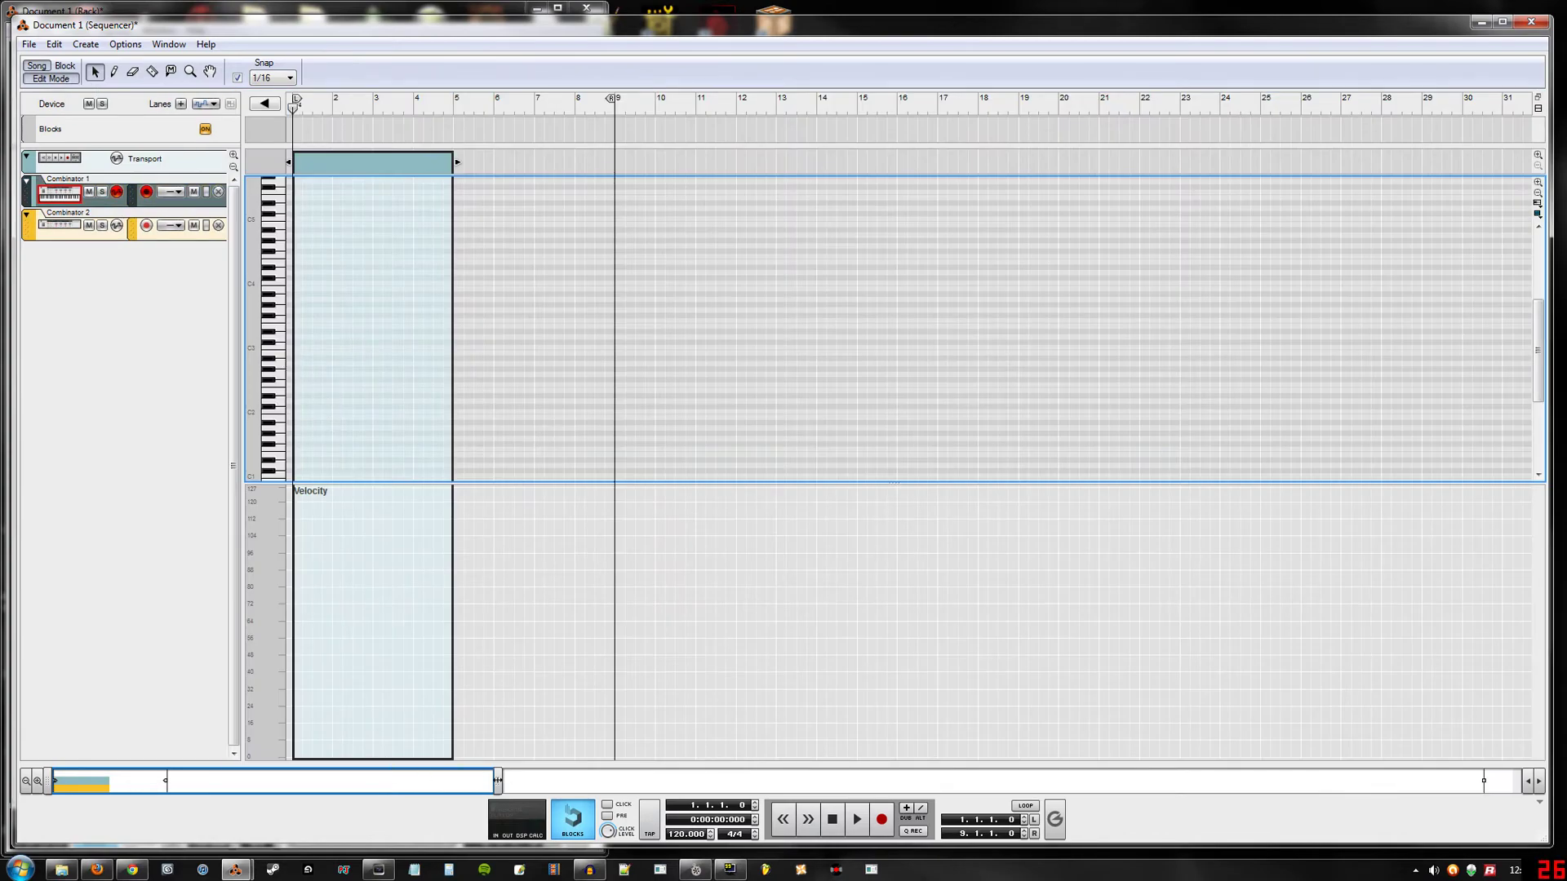
scroll(271, 358, "up", 5)
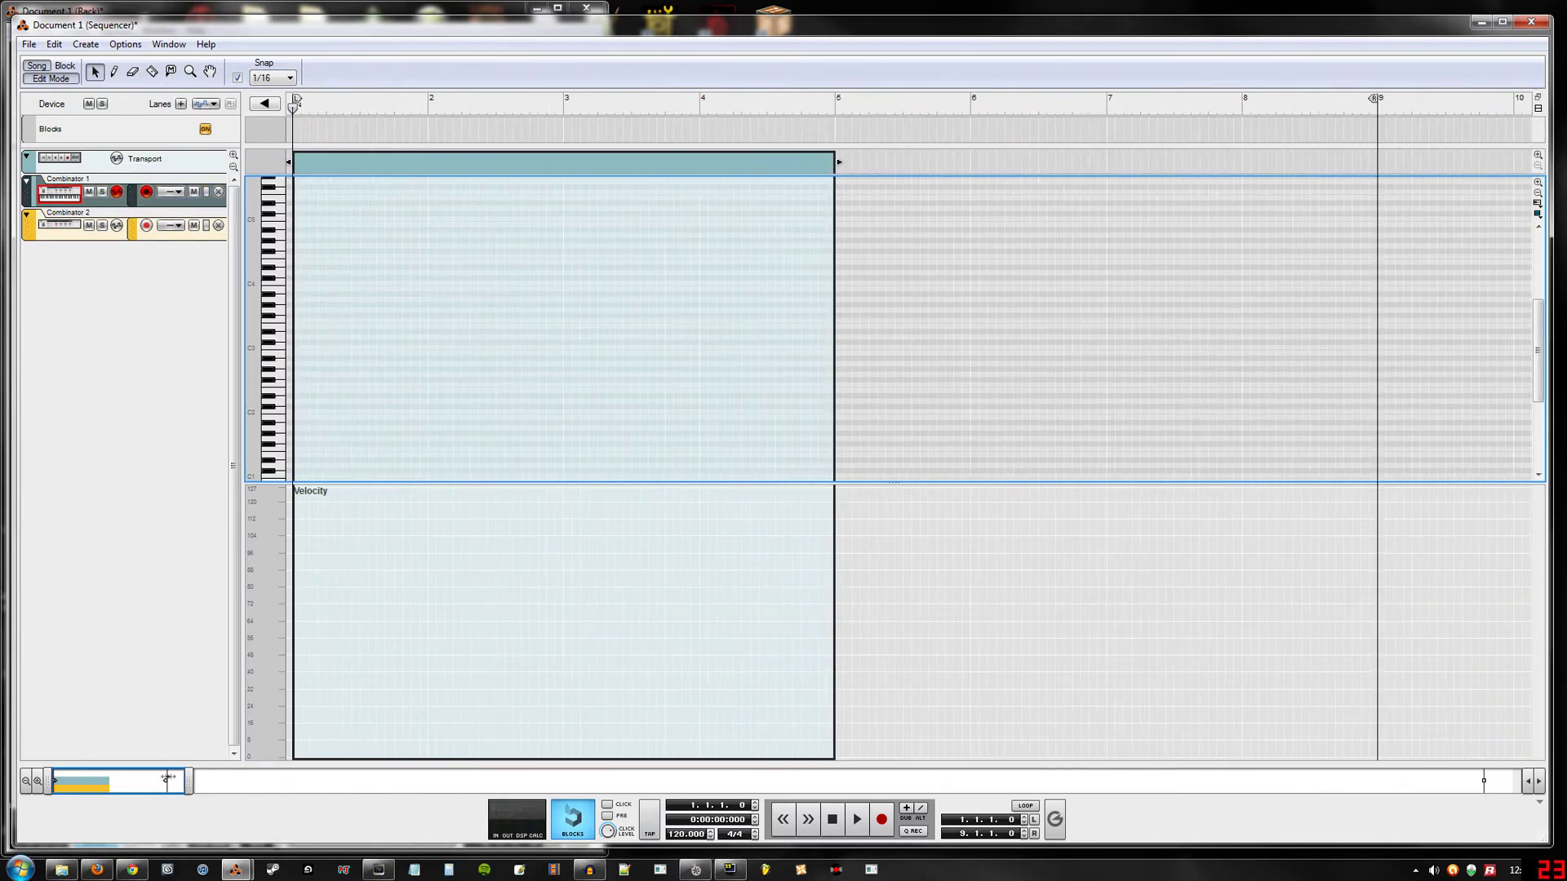
left_click(299, 475)
key("alt")
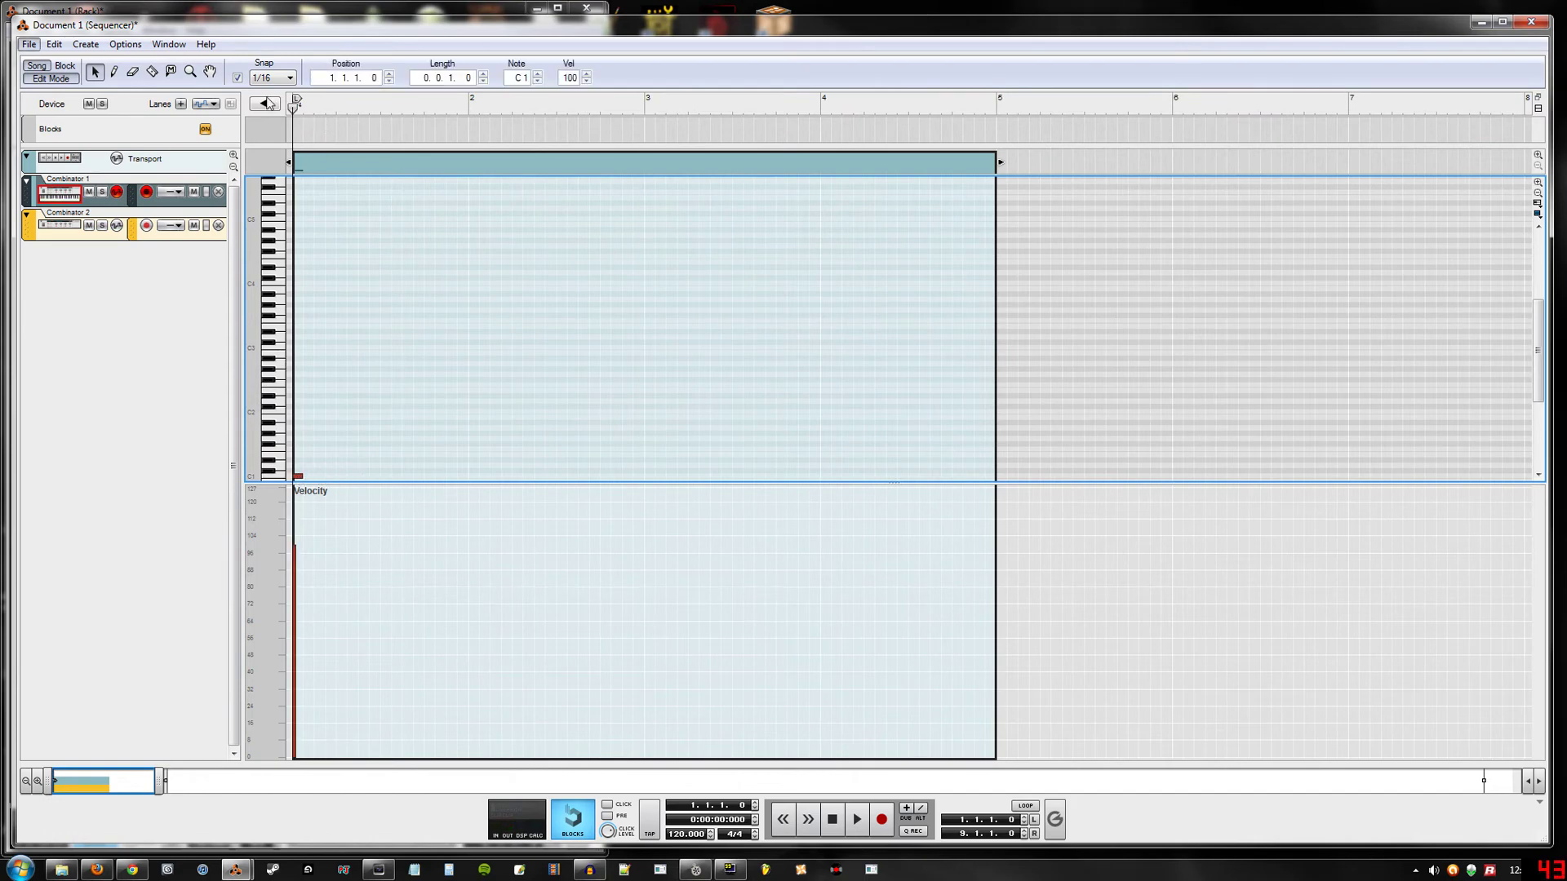
left_click(341, 476)
left_click(385, 476)
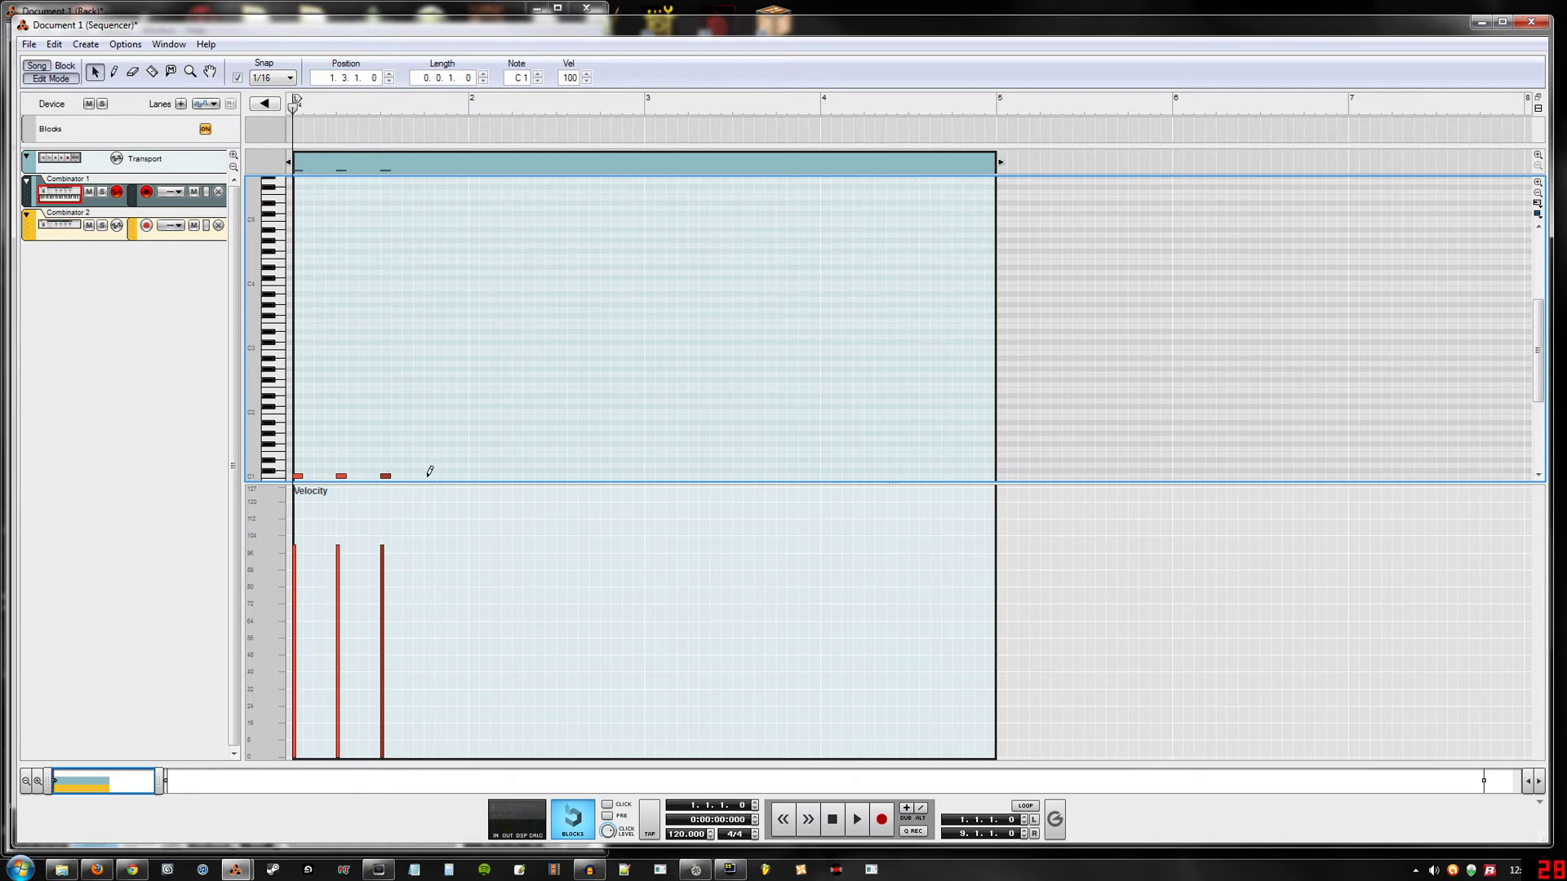
left_click(429, 476)
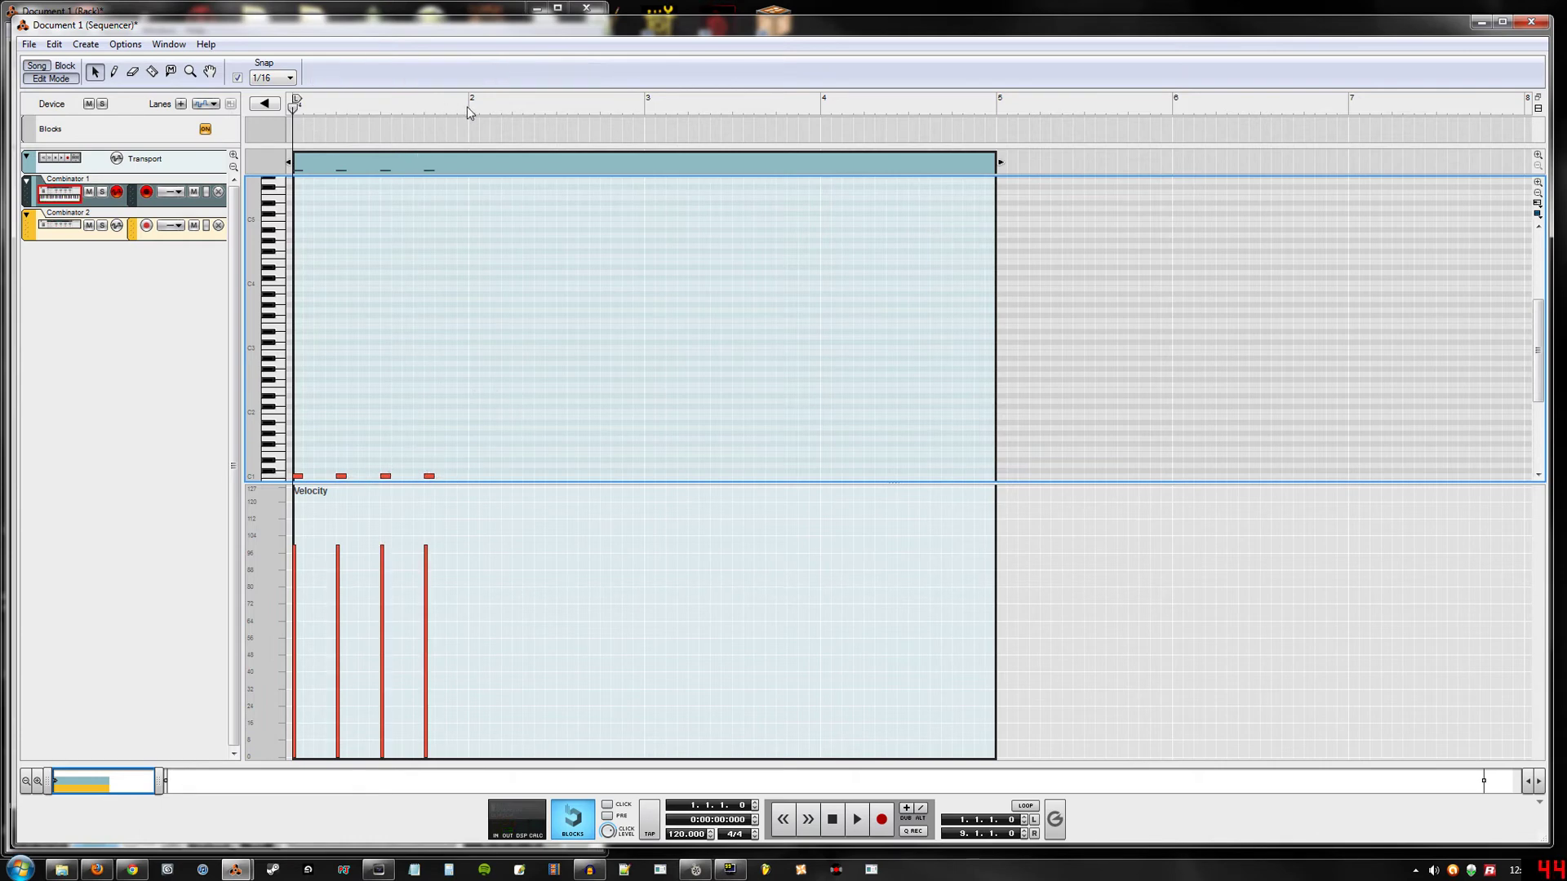
left_click(470, 113, "alt")
left_click(58, 79)
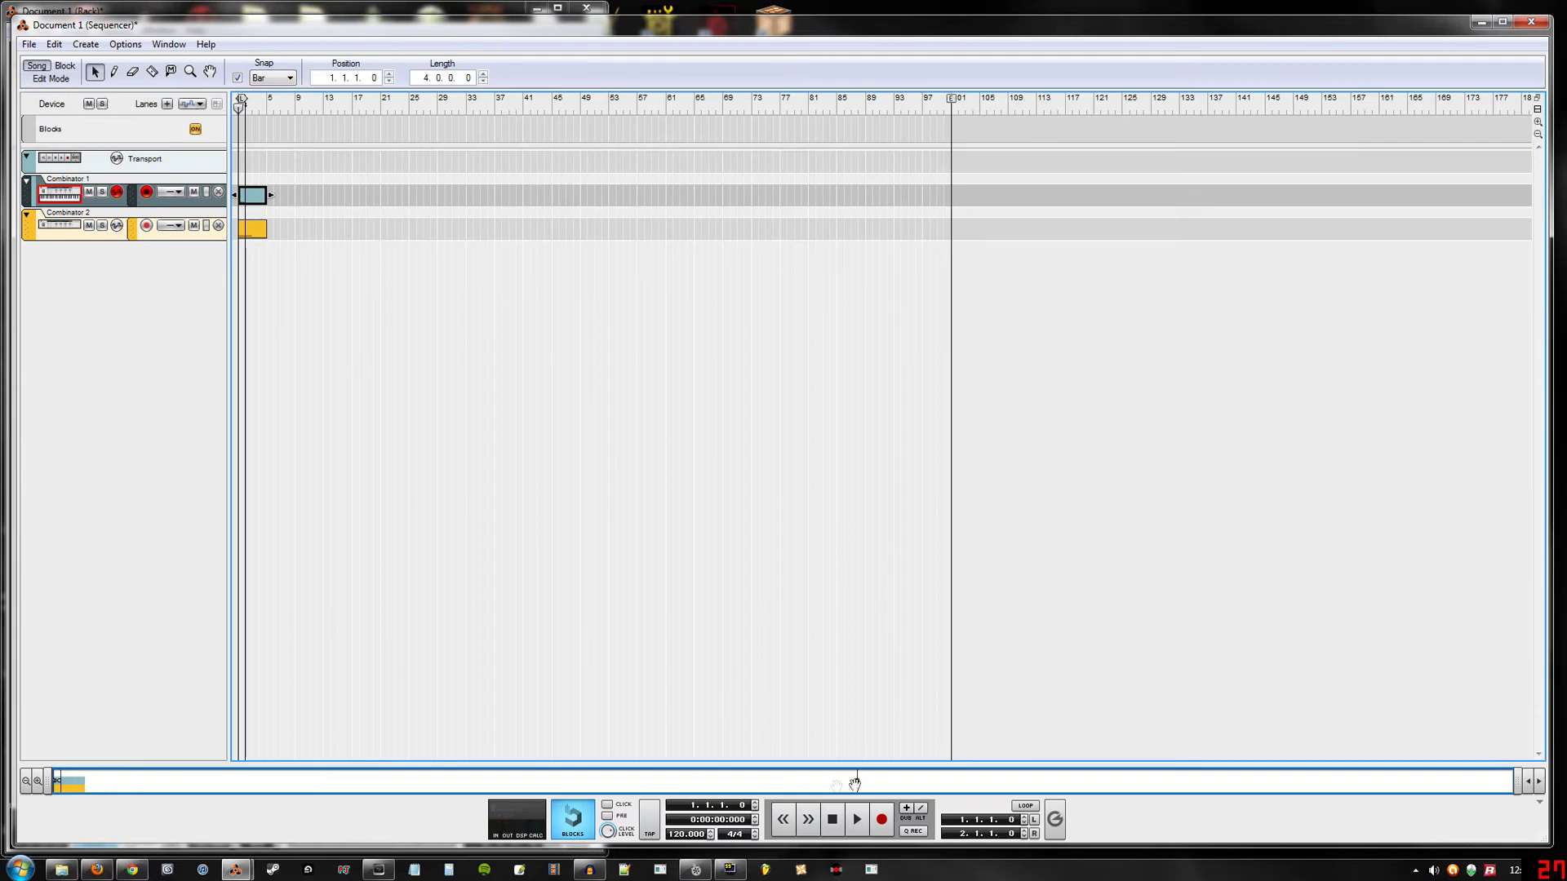
- Turn on song looping, start playback, and switch to the rack window
left_click(1029, 805)
key("space")
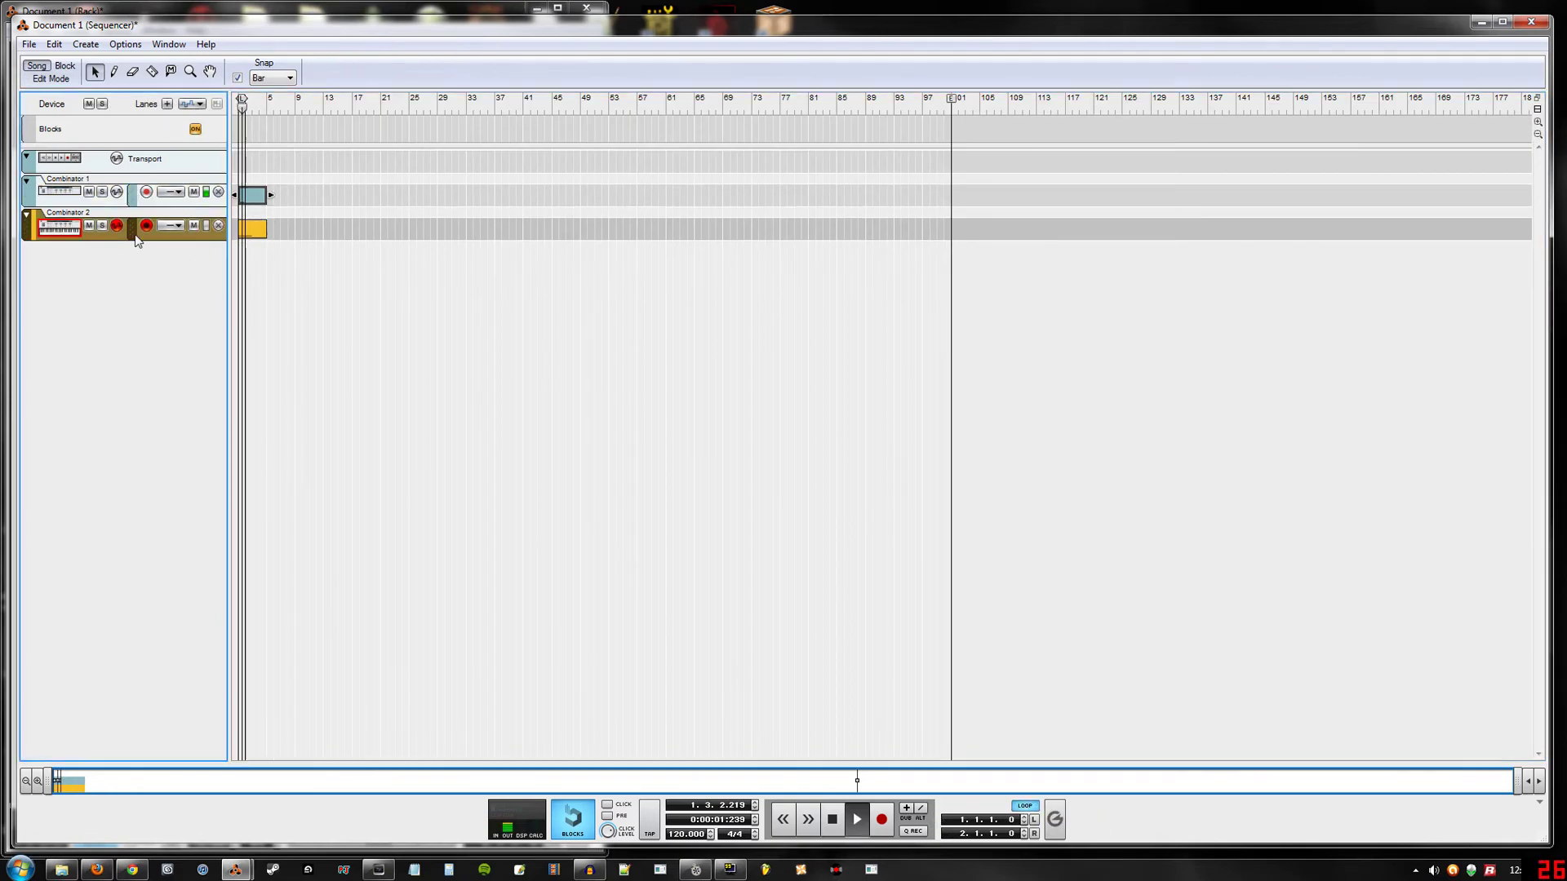
left_click(143, 233)
mouse_move(235, 869)
left_click(148, 787)
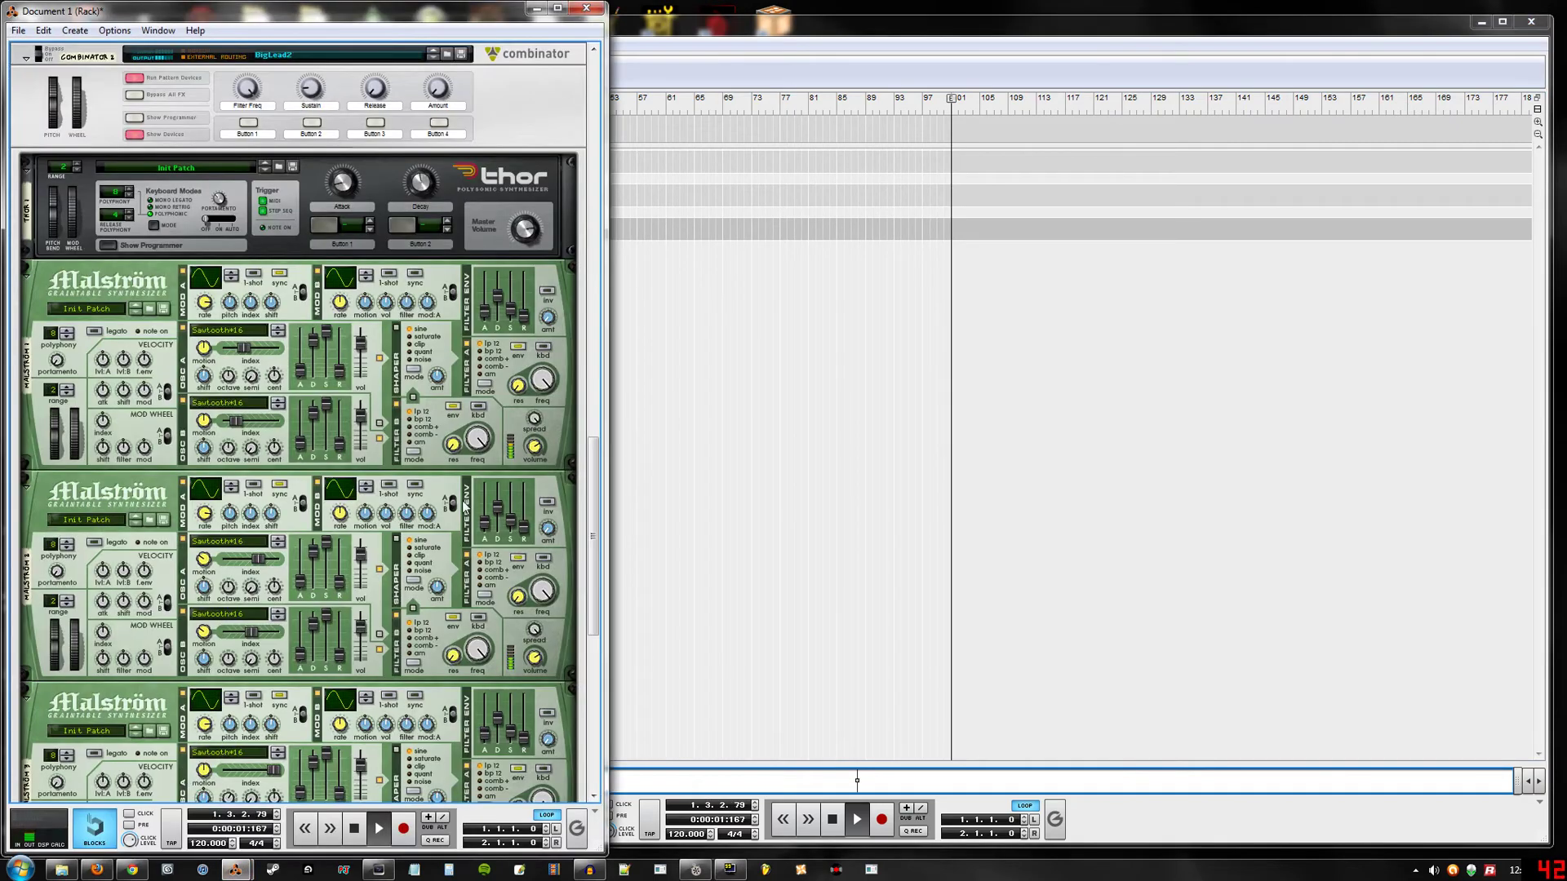
- Mute mixer channel 1 while listening, then select the lead's compressor
left_click_drag(594, 495, 603, 633)
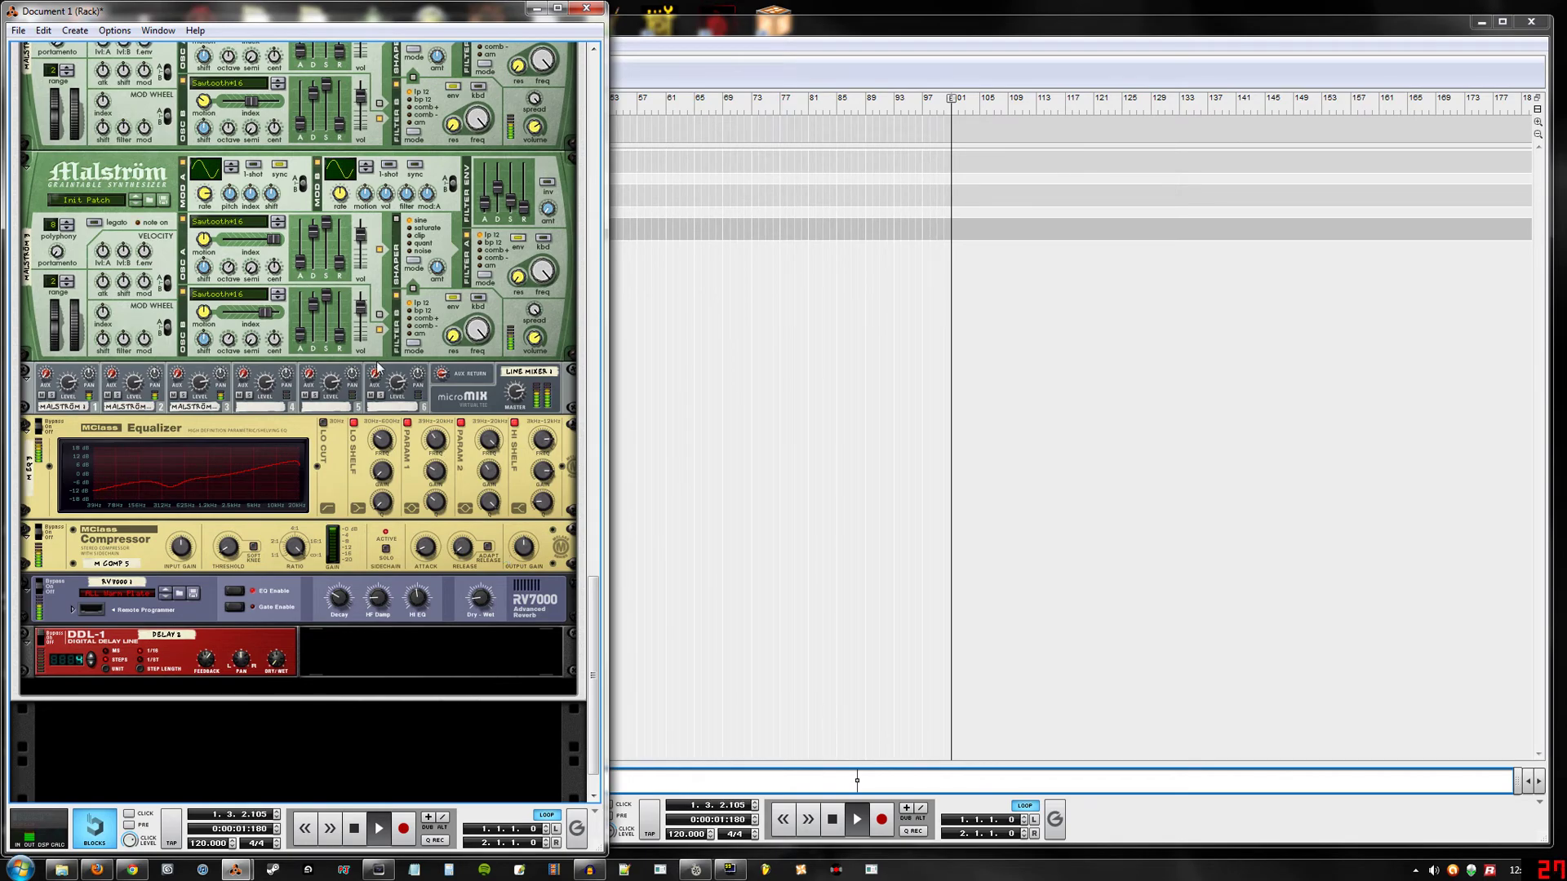
left_click_drag(599, 626, 600, 102)
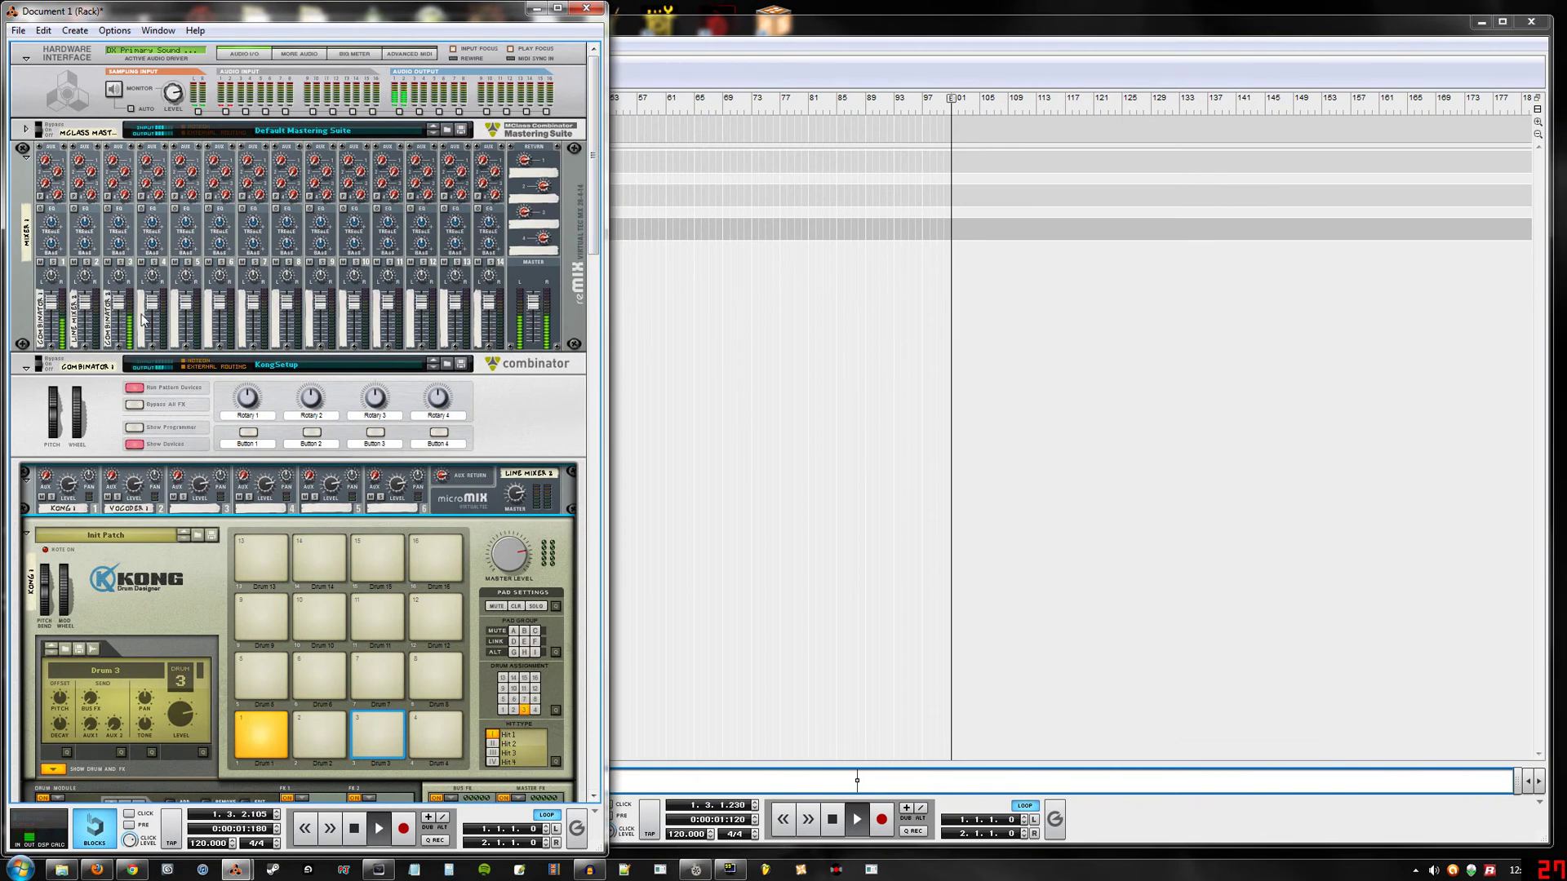
left_click(40, 262)
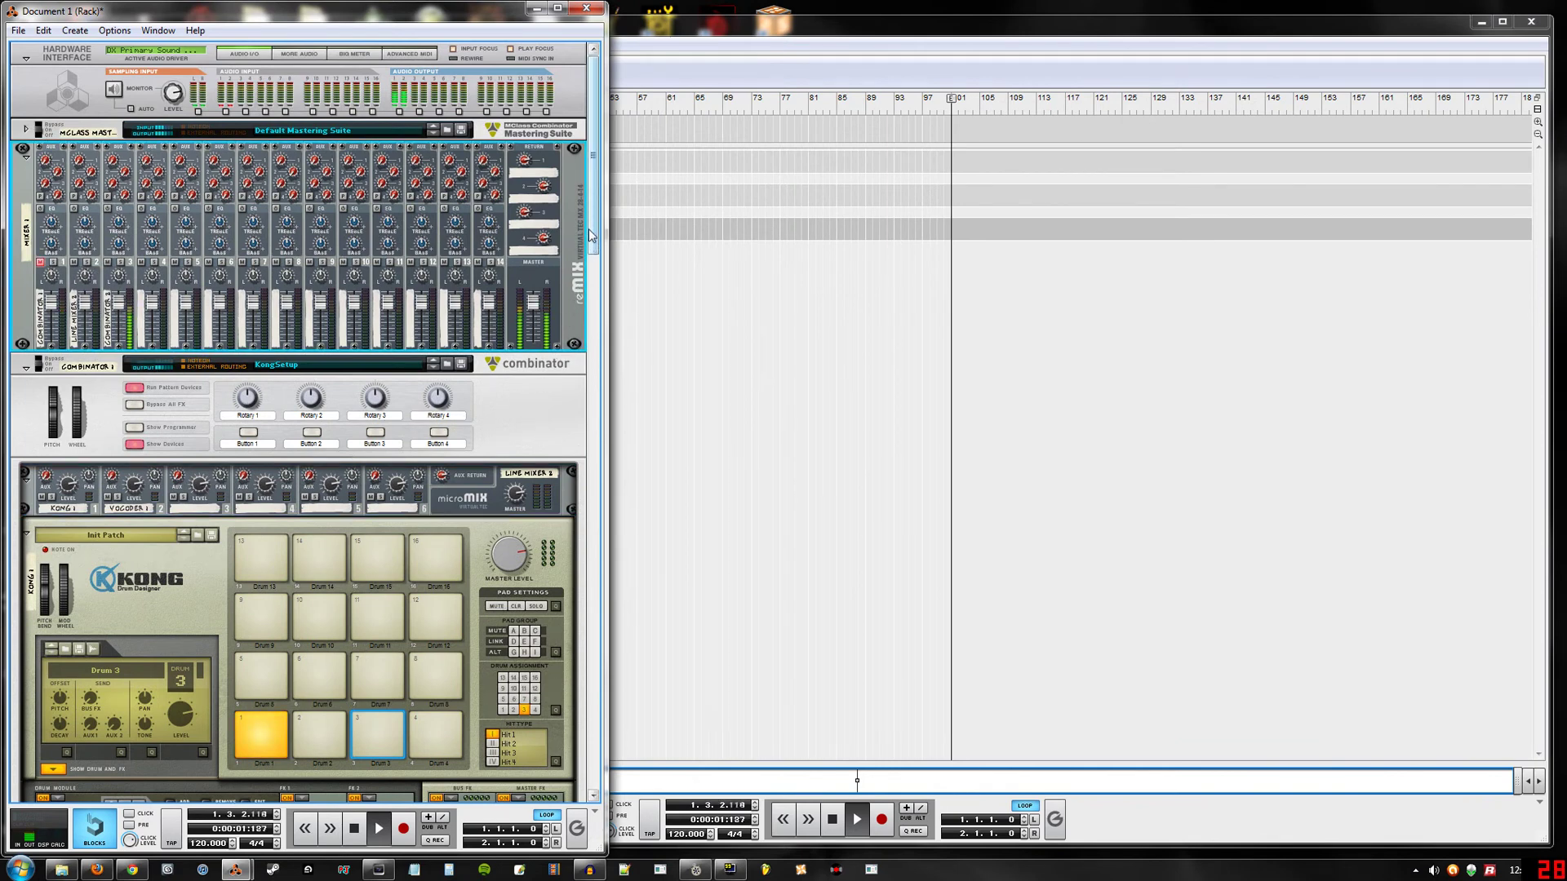
left_click_drag(593, 235, 604, 744)
left_click(453, 589)
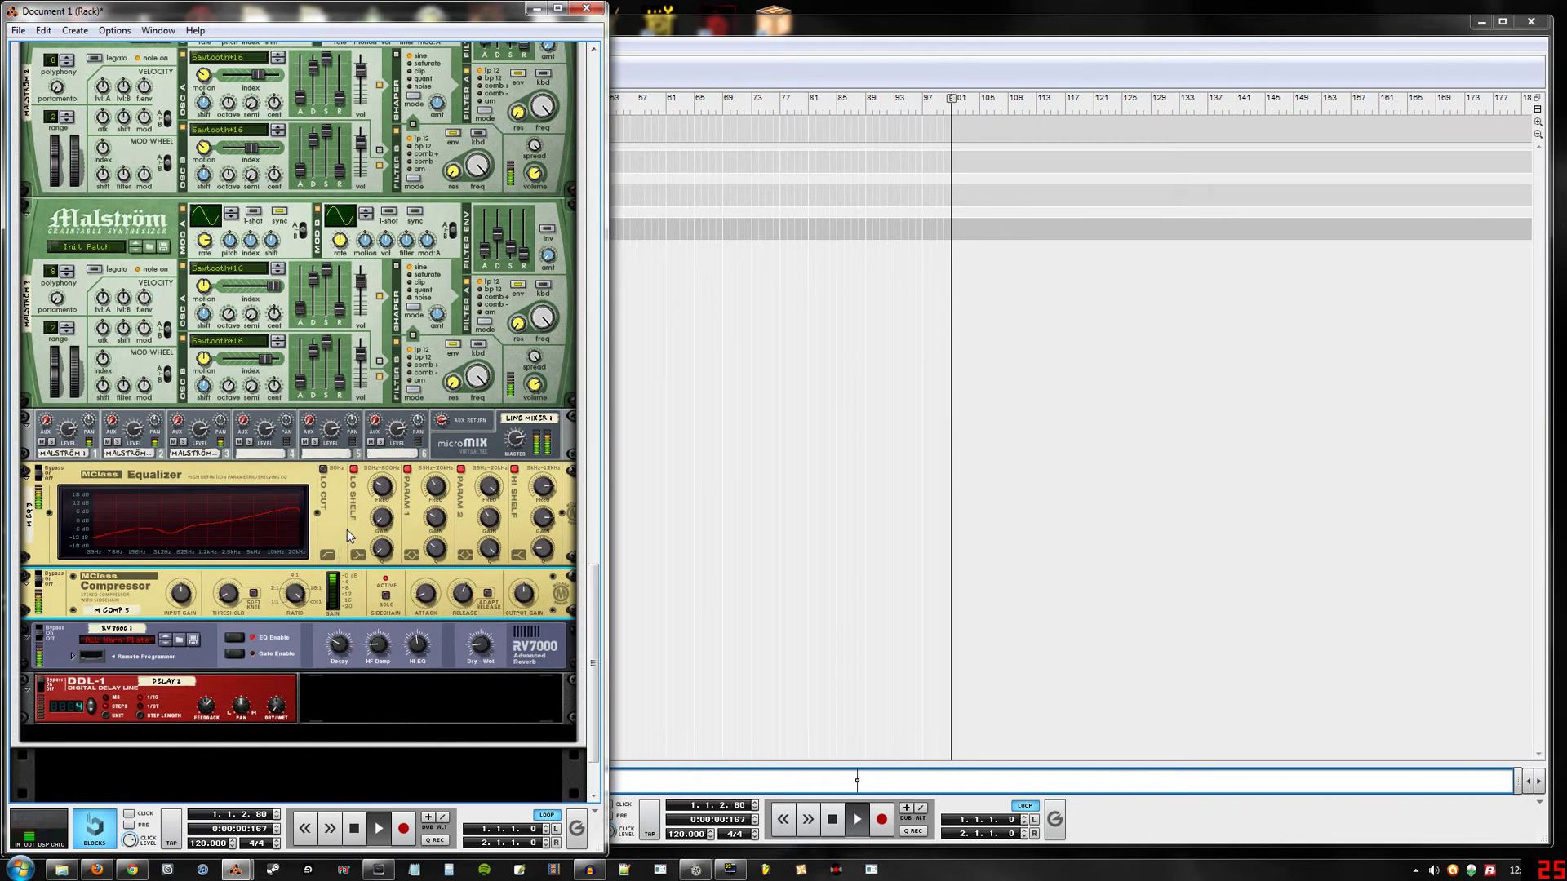
scroll(346, 531, "up", 15)
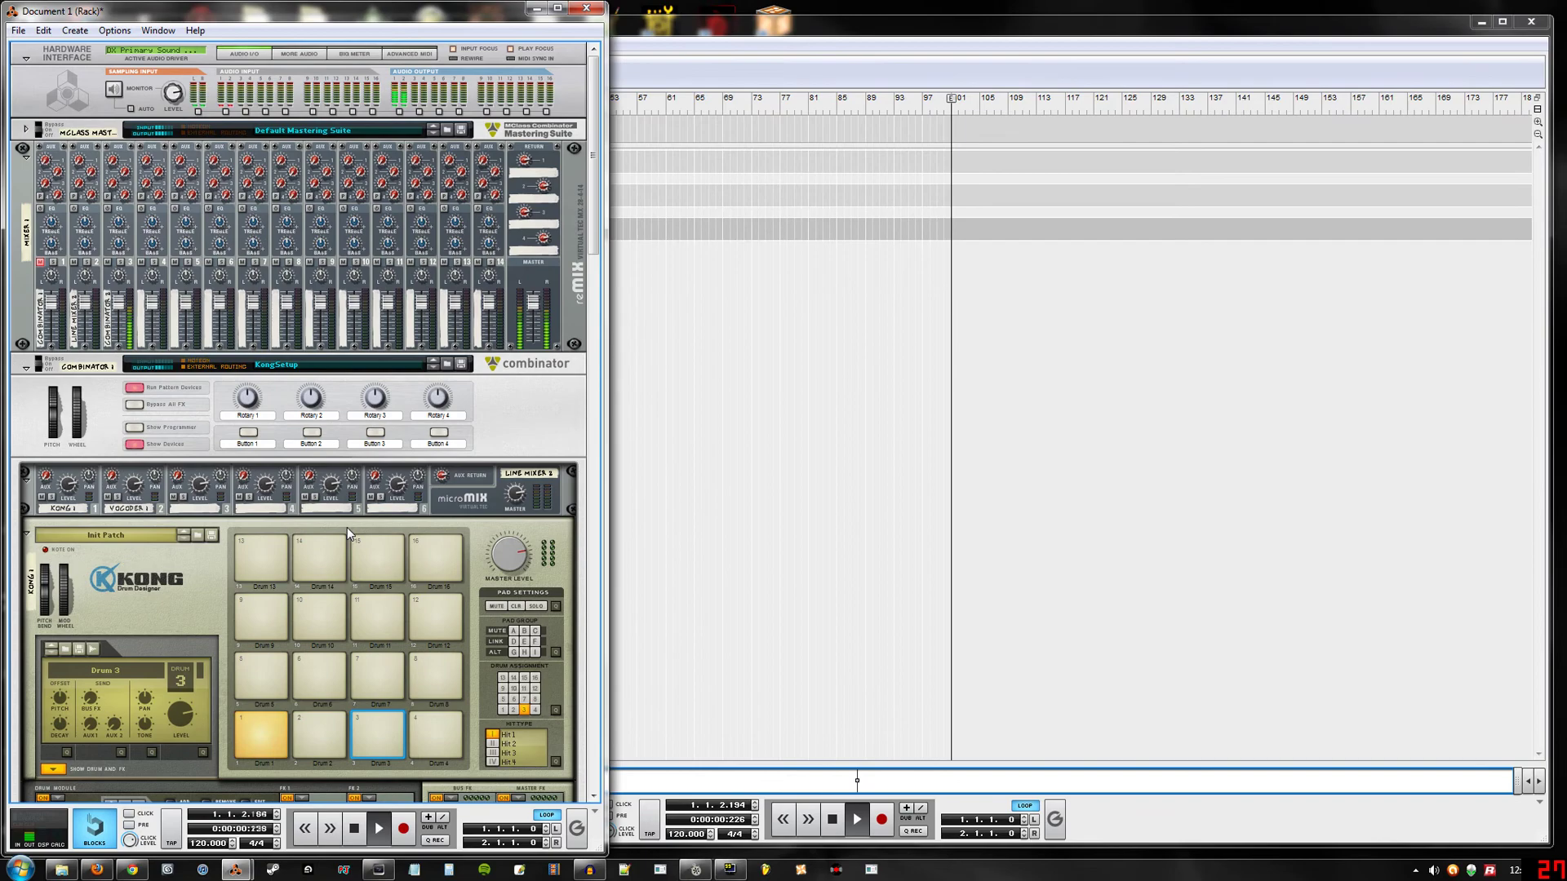
scroll(346, 527, "down", 15)
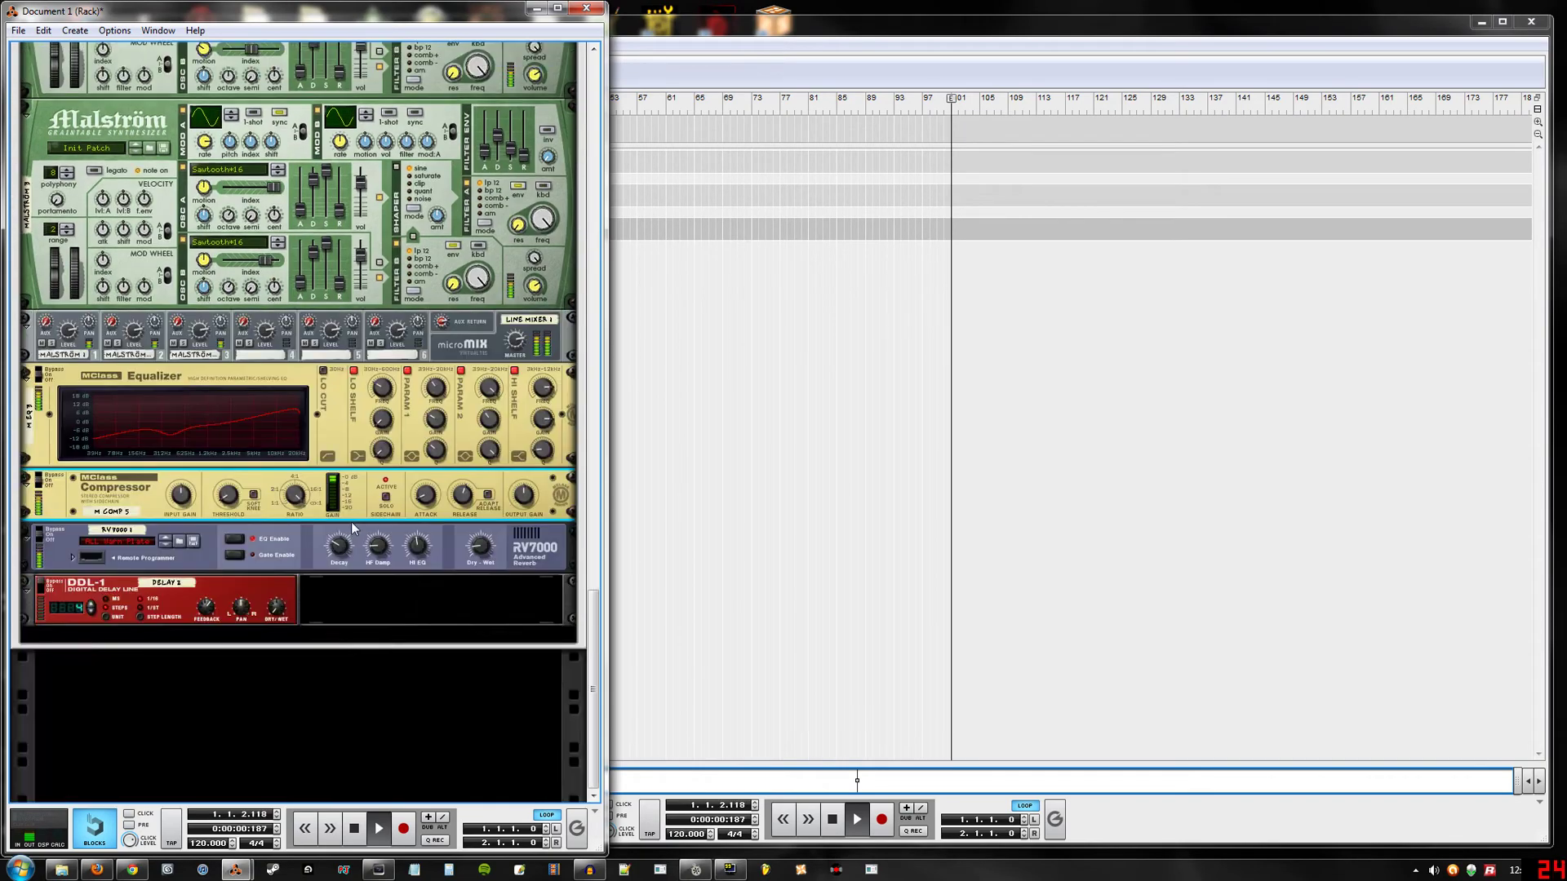
scroll(384, 622, "down", 3)
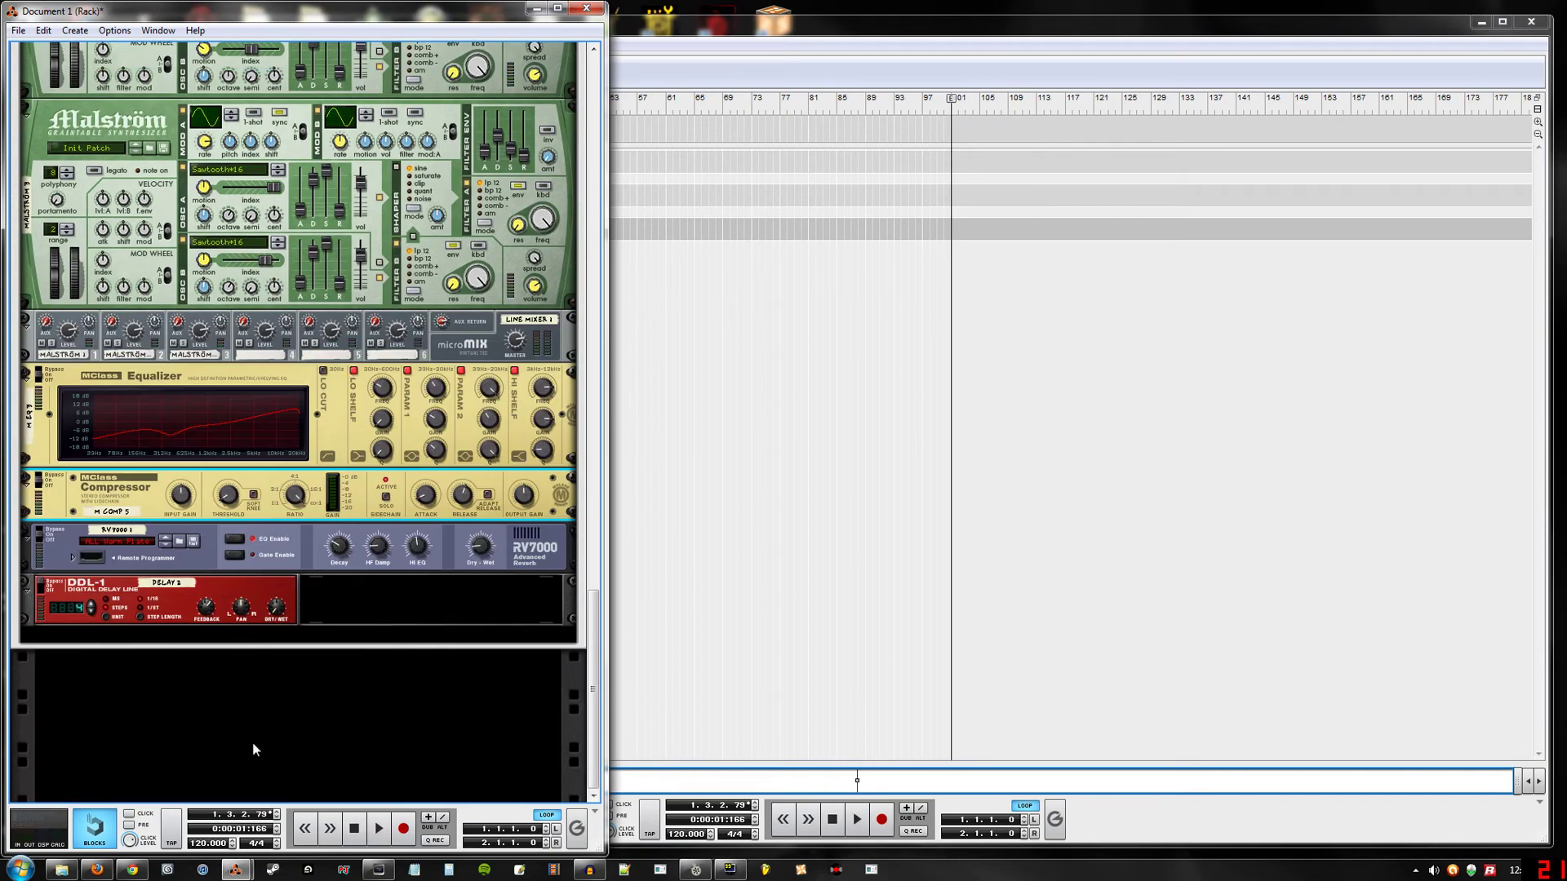
right_click(255, 748)
- Create a third Combinator and load the Sub patch with Thor and an MClass Equalizer
left_click(304, 135)
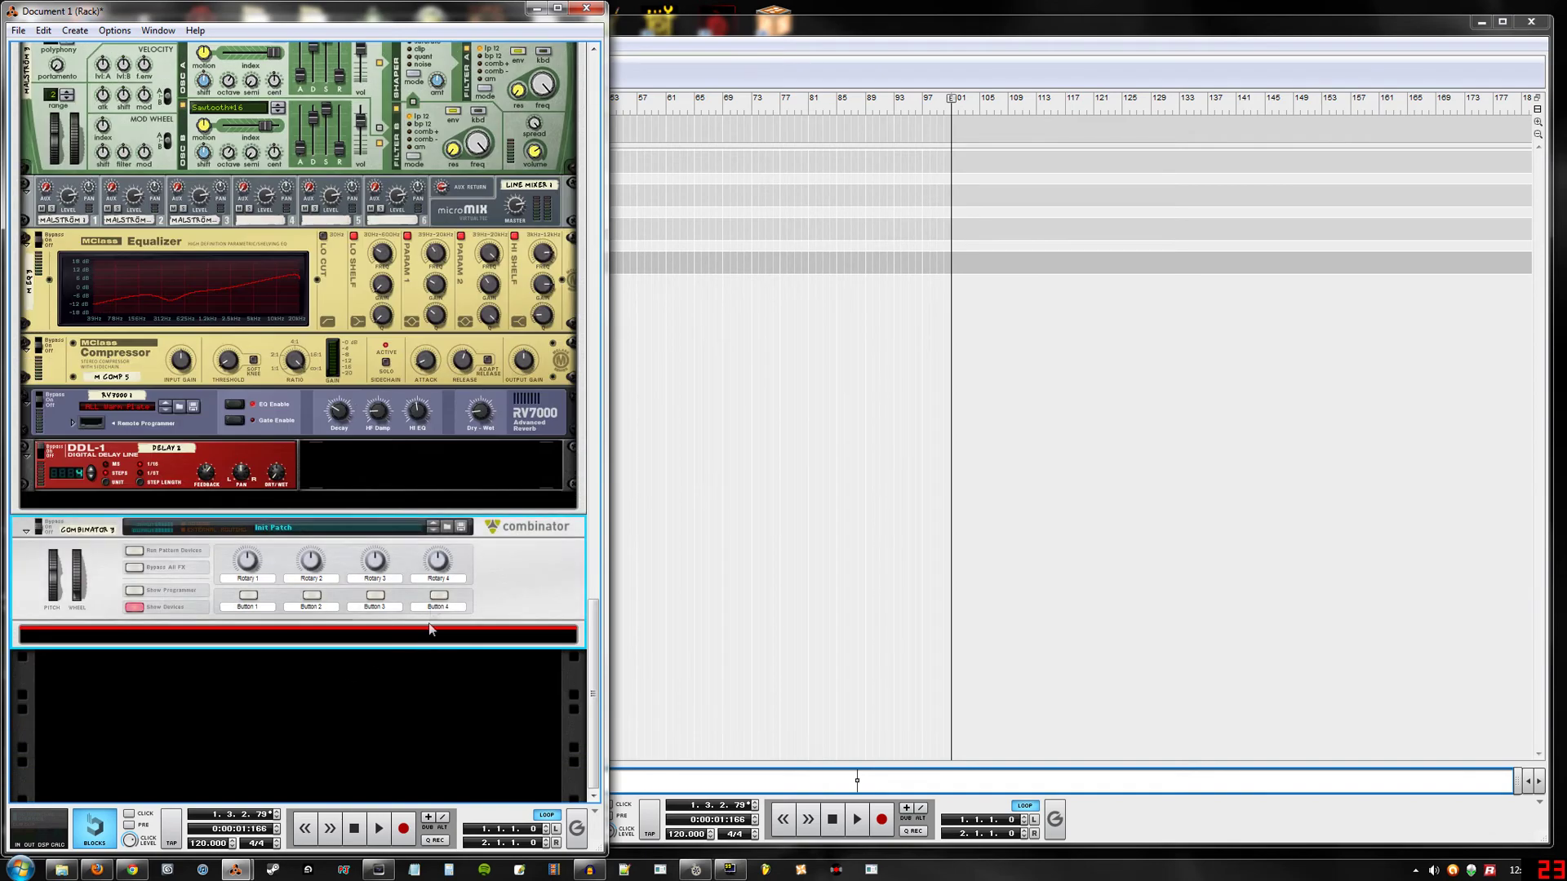
left_click(447, 527)
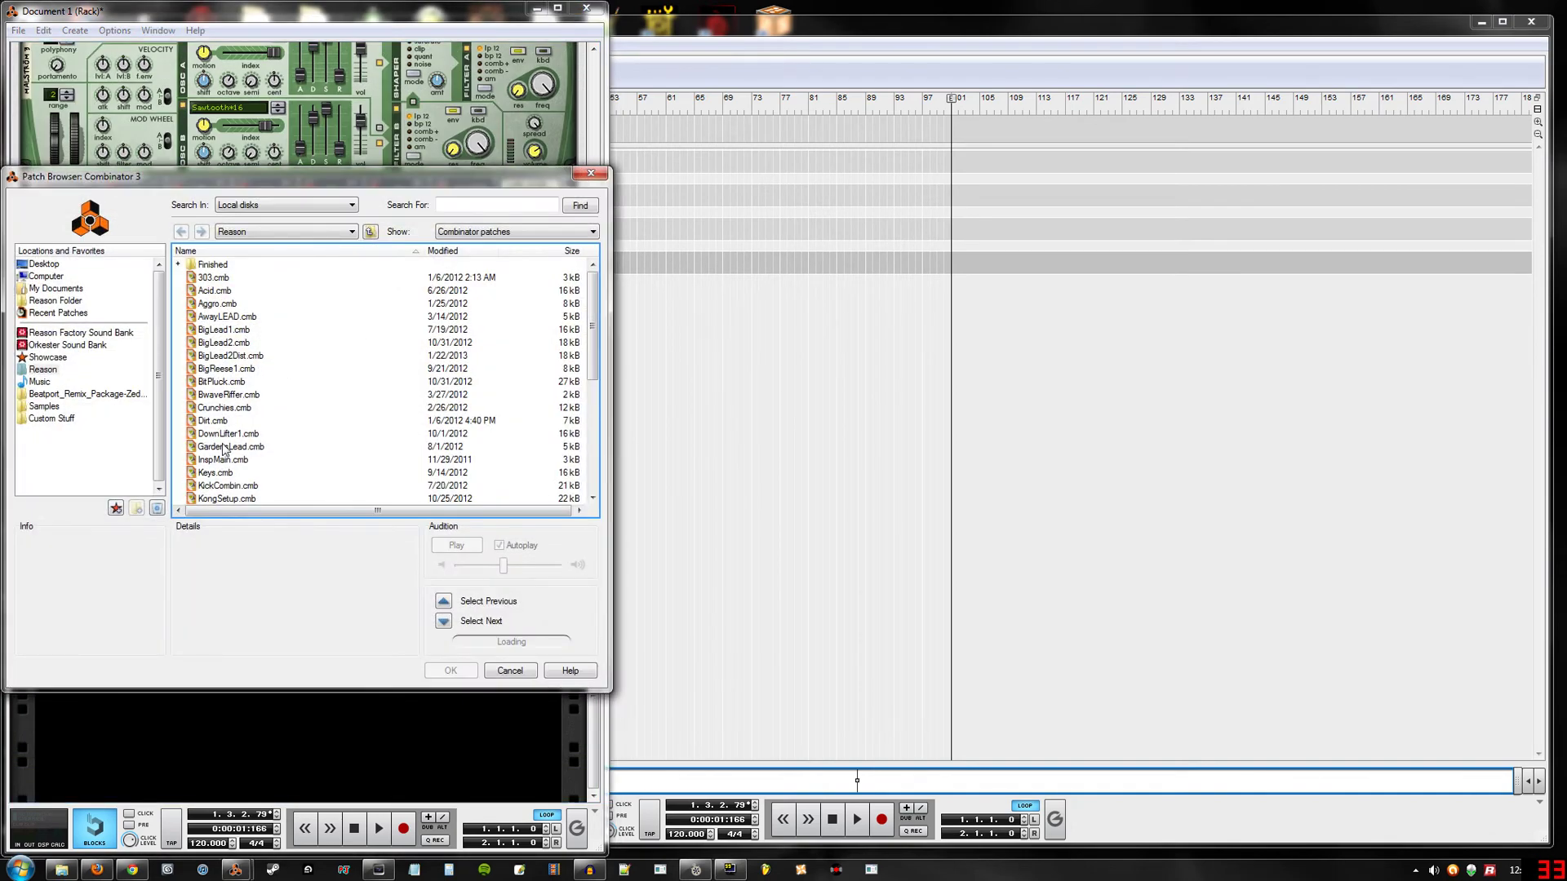
left_click(225, 449)
scroll(226, 408, "down", 5)
left_click(220, 408)
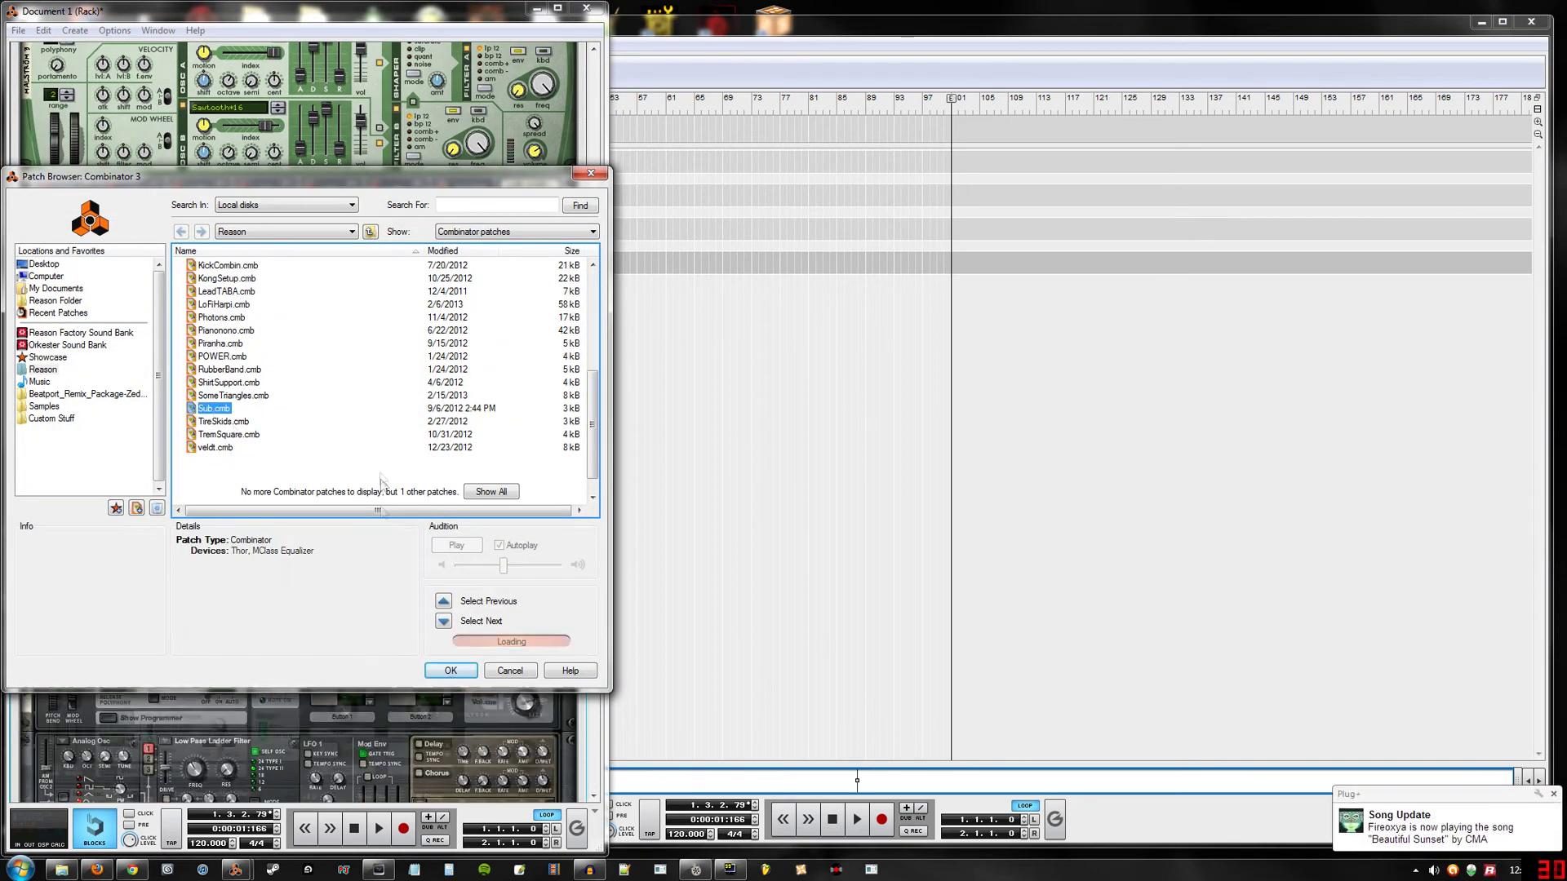
left_click(451, 669)
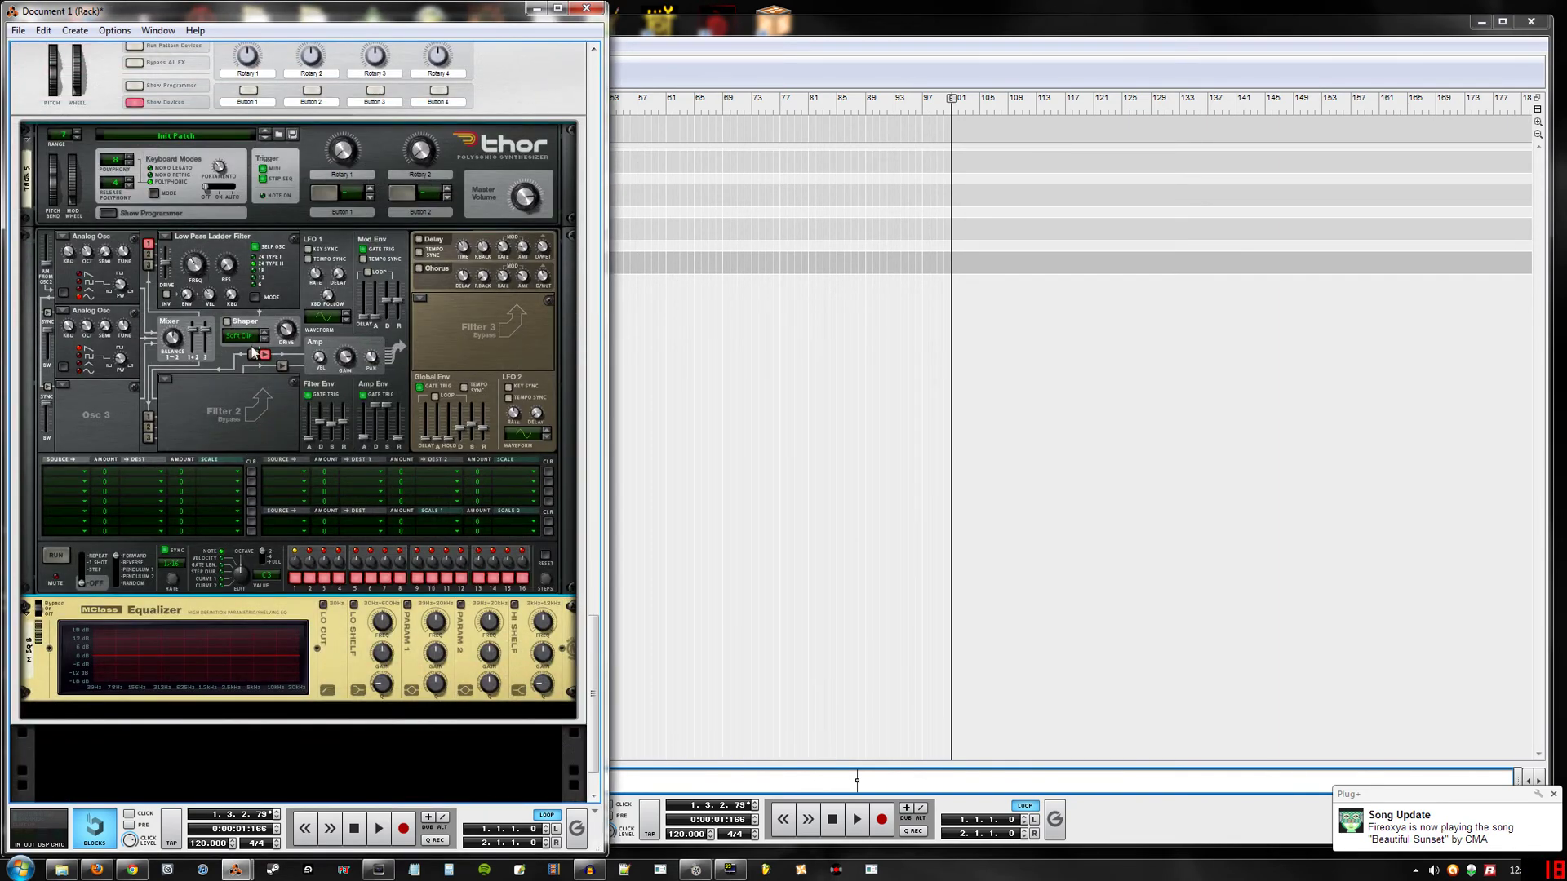
scroll(253, 353, "down", 1)
- Add an MClass Compressor under the Sub patch's Equalizer and view the rack's rear
right_click(334, 610)
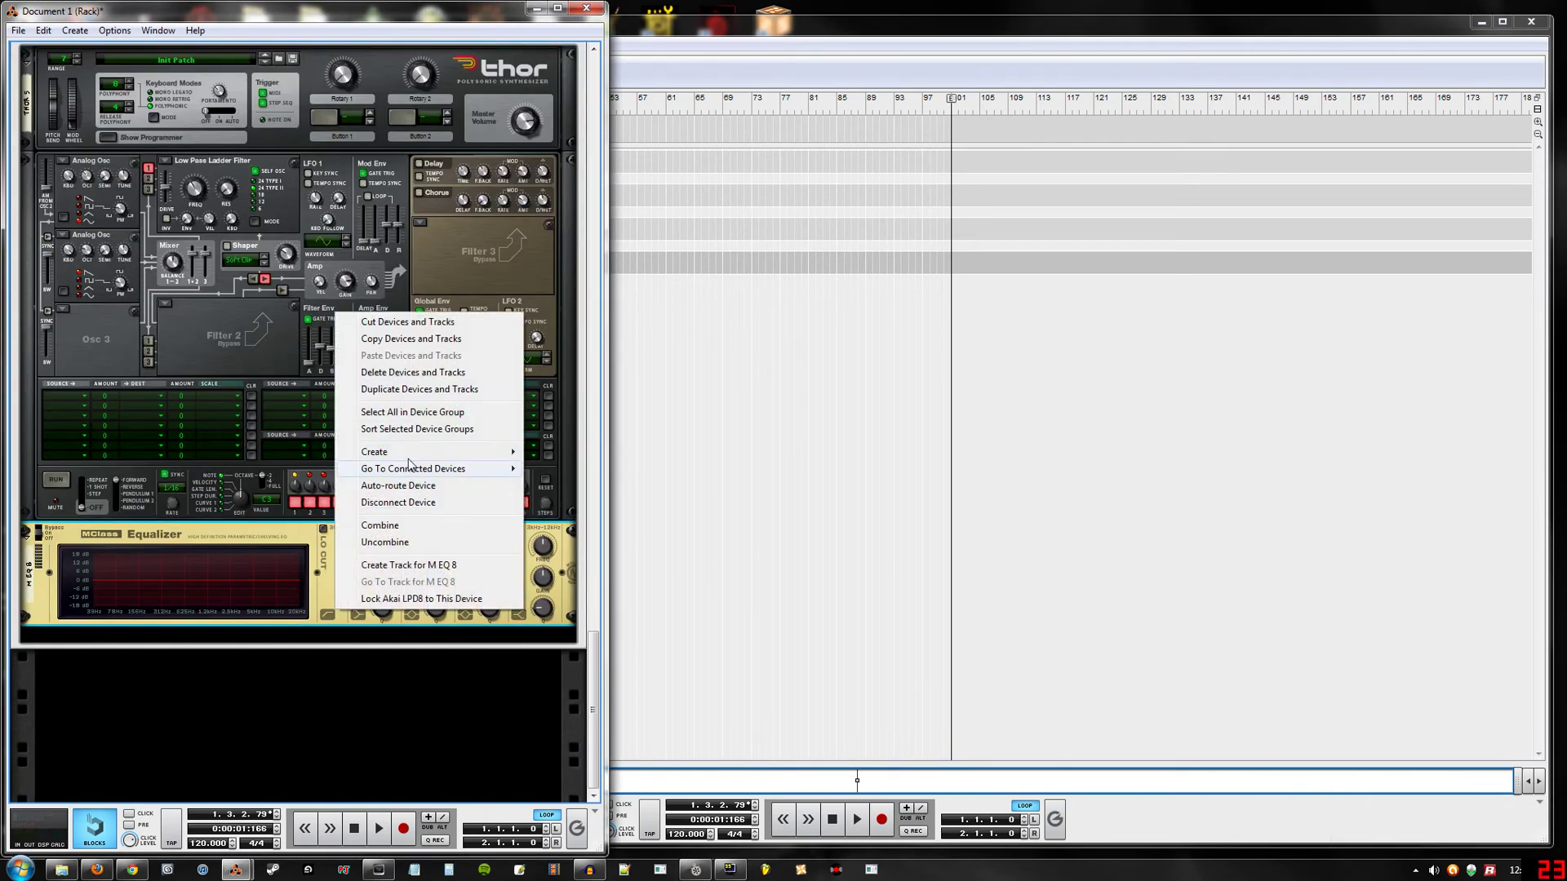
mouse_move(400, 452)
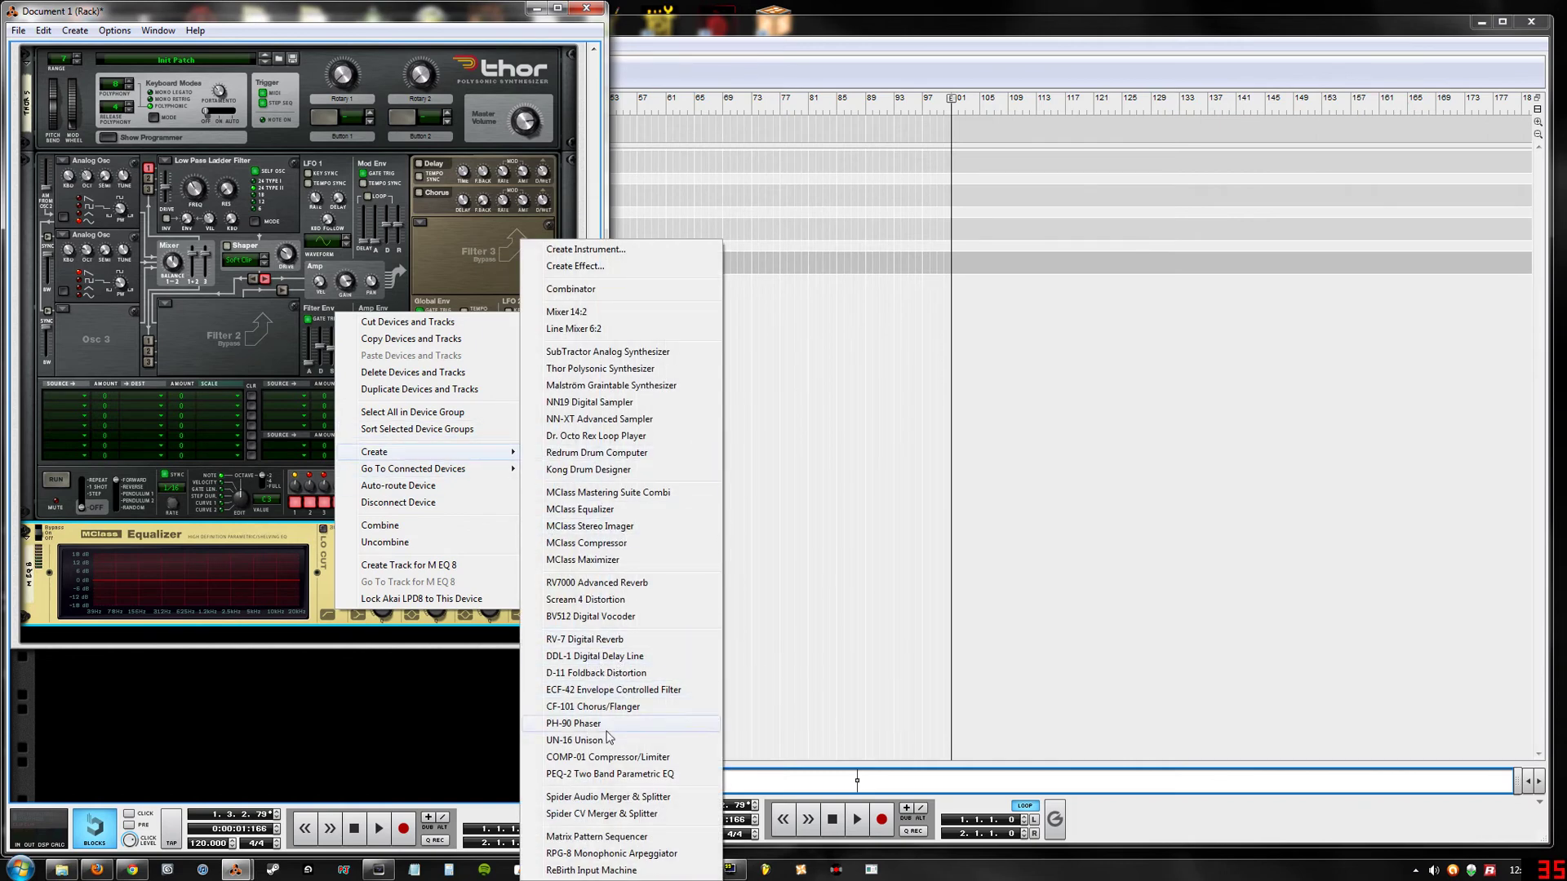
left_click(605, 543)
key("Tab")
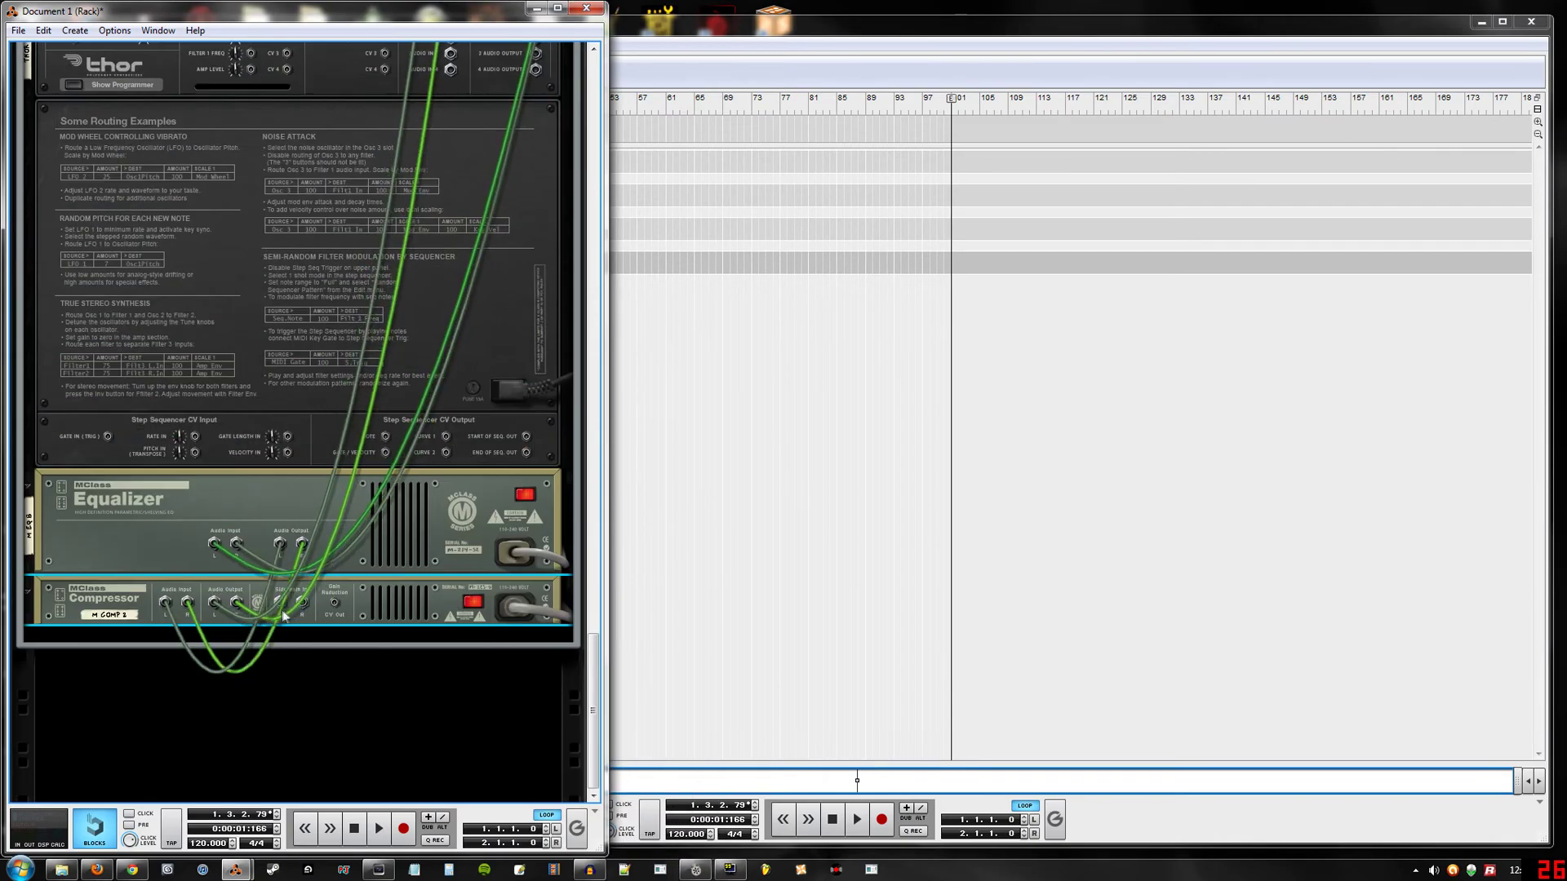
- Connect the loose cable to a Spider Audio 1 jack
scroll(428, 563, "up", 5)
scroll(426, 563, "up", 10)
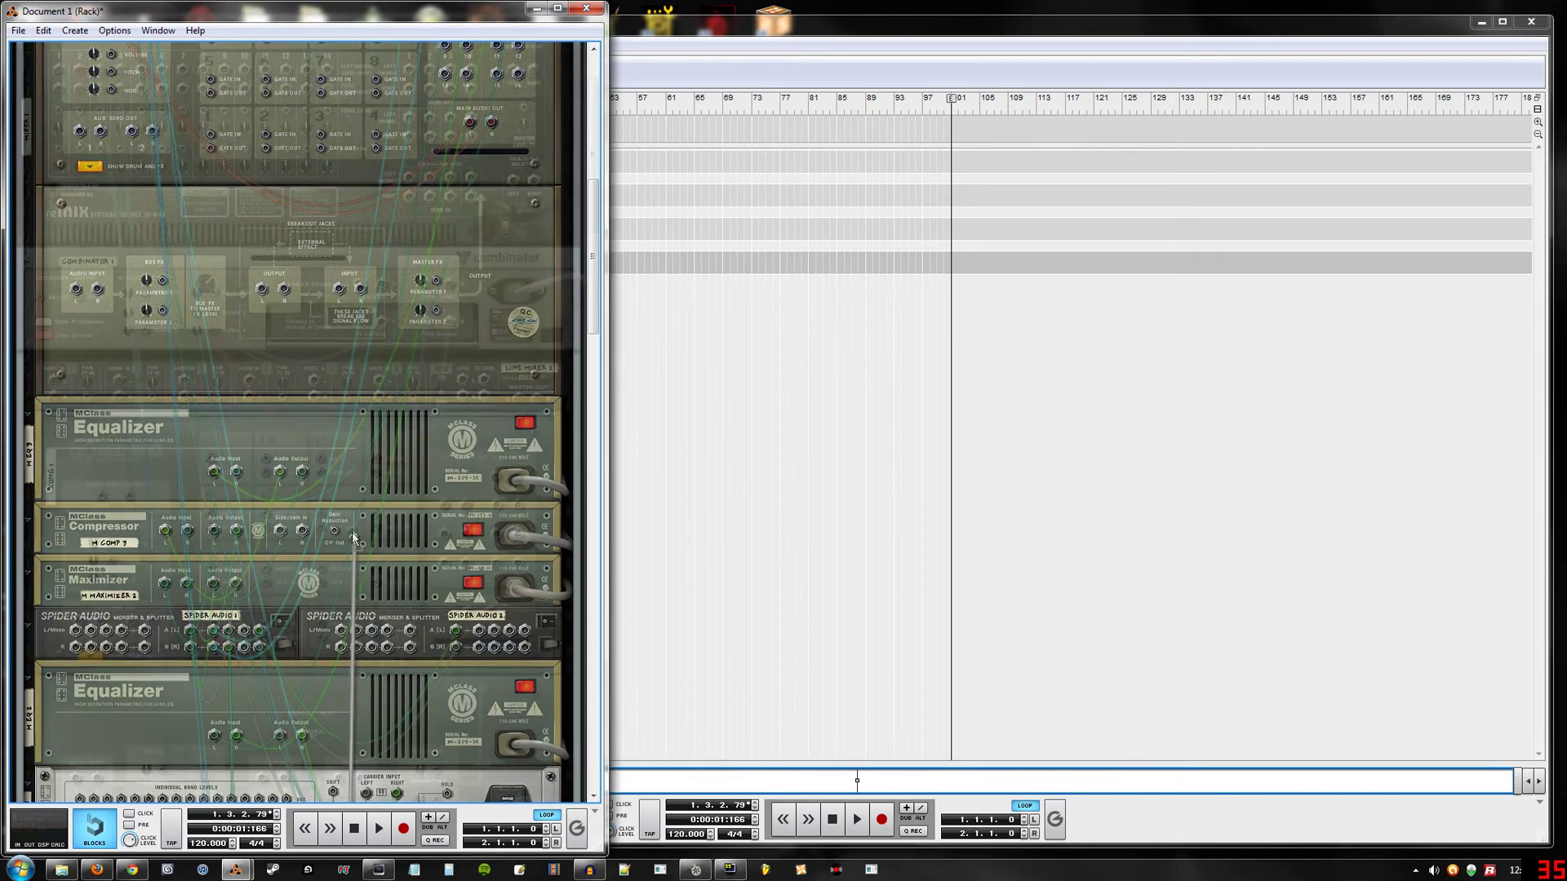
left_click_drag(352, 534, 243, 487)
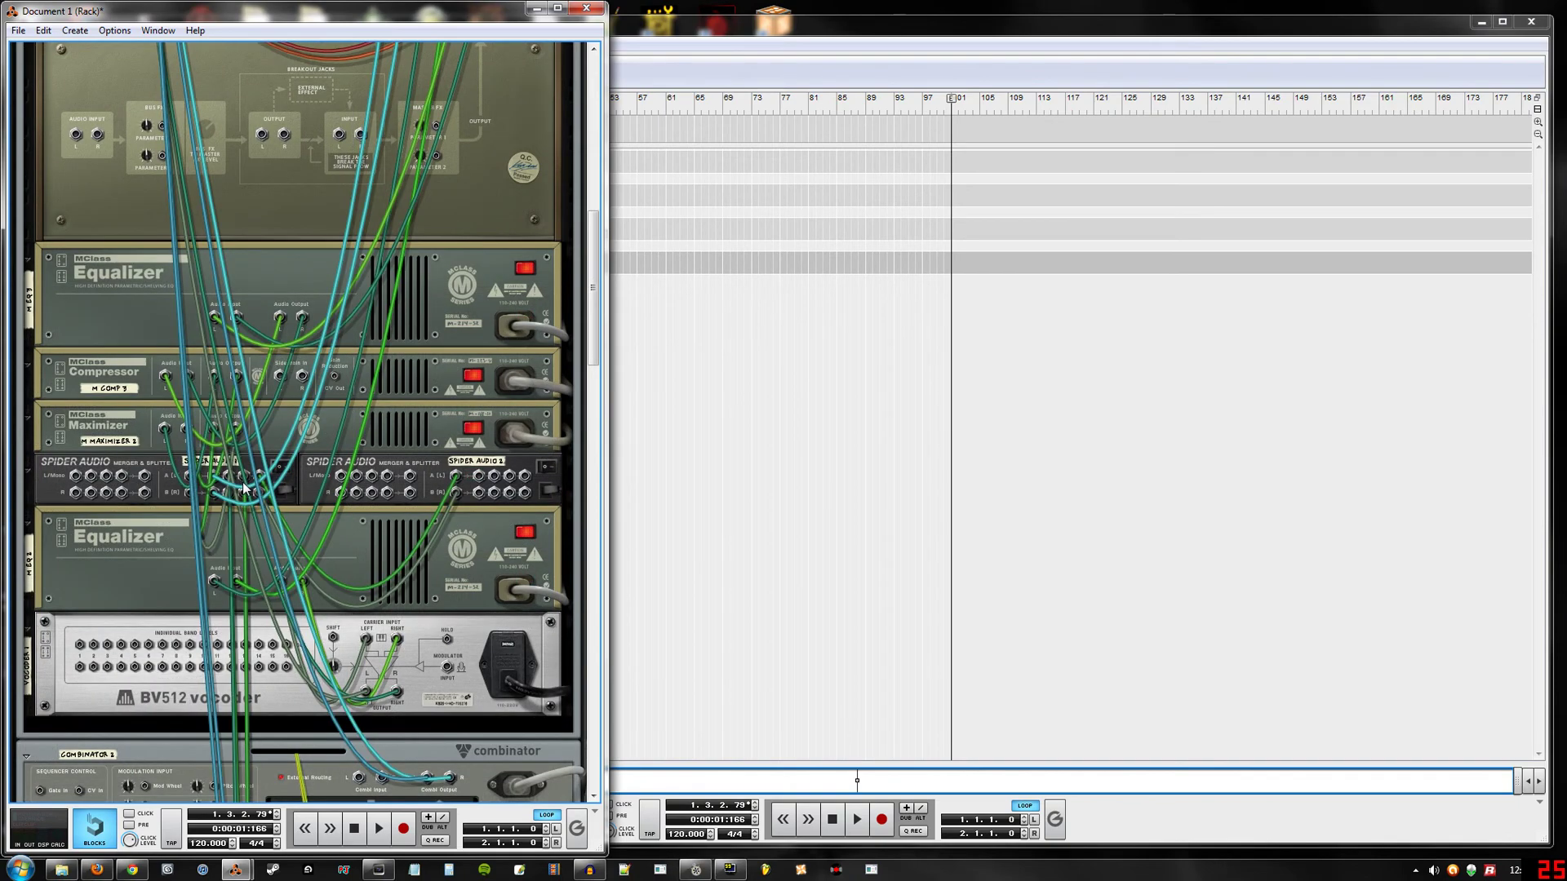
- Add a third Spider Audio Merger & Splitter and patch a cable from a Spider Audio 2 output
right_click(432, 482)
mouse_move(471, 621)
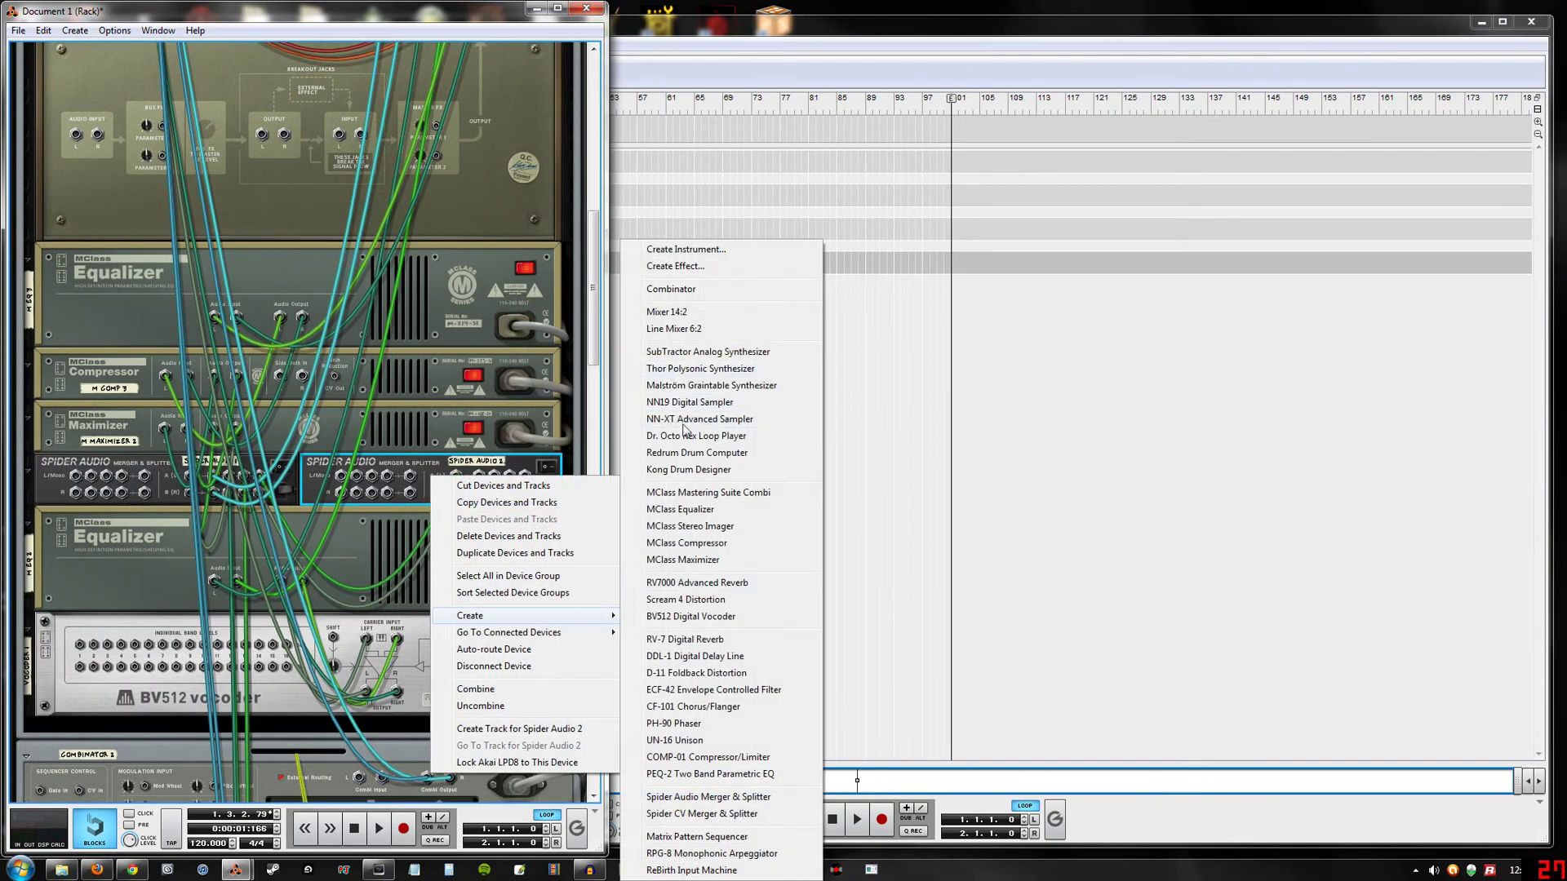
left_click(708, 797)
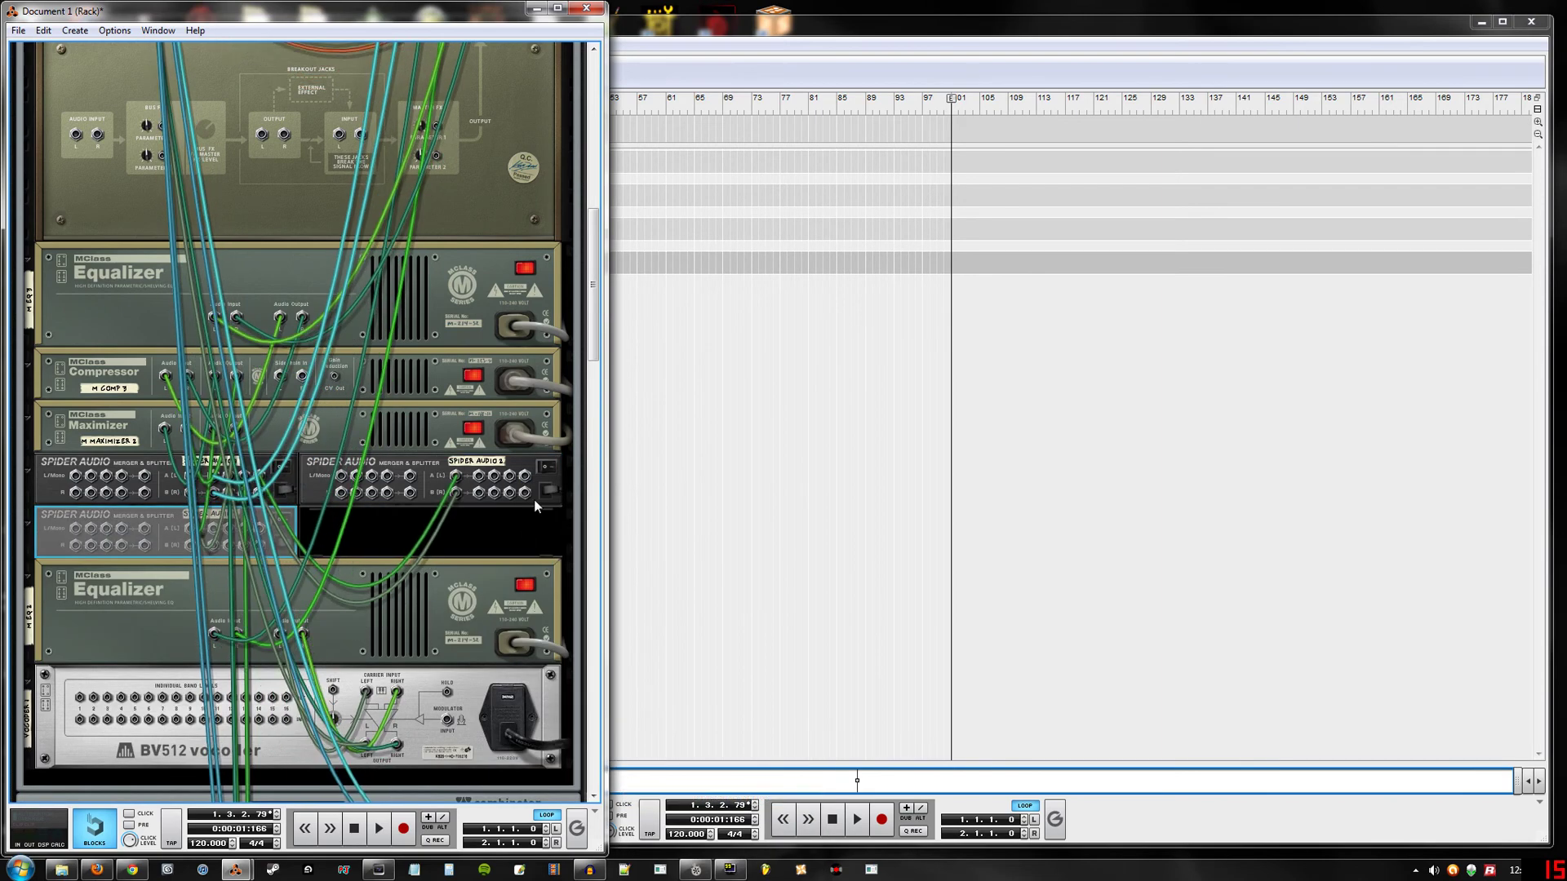
left_click_drag(525, 476, 192, 532)
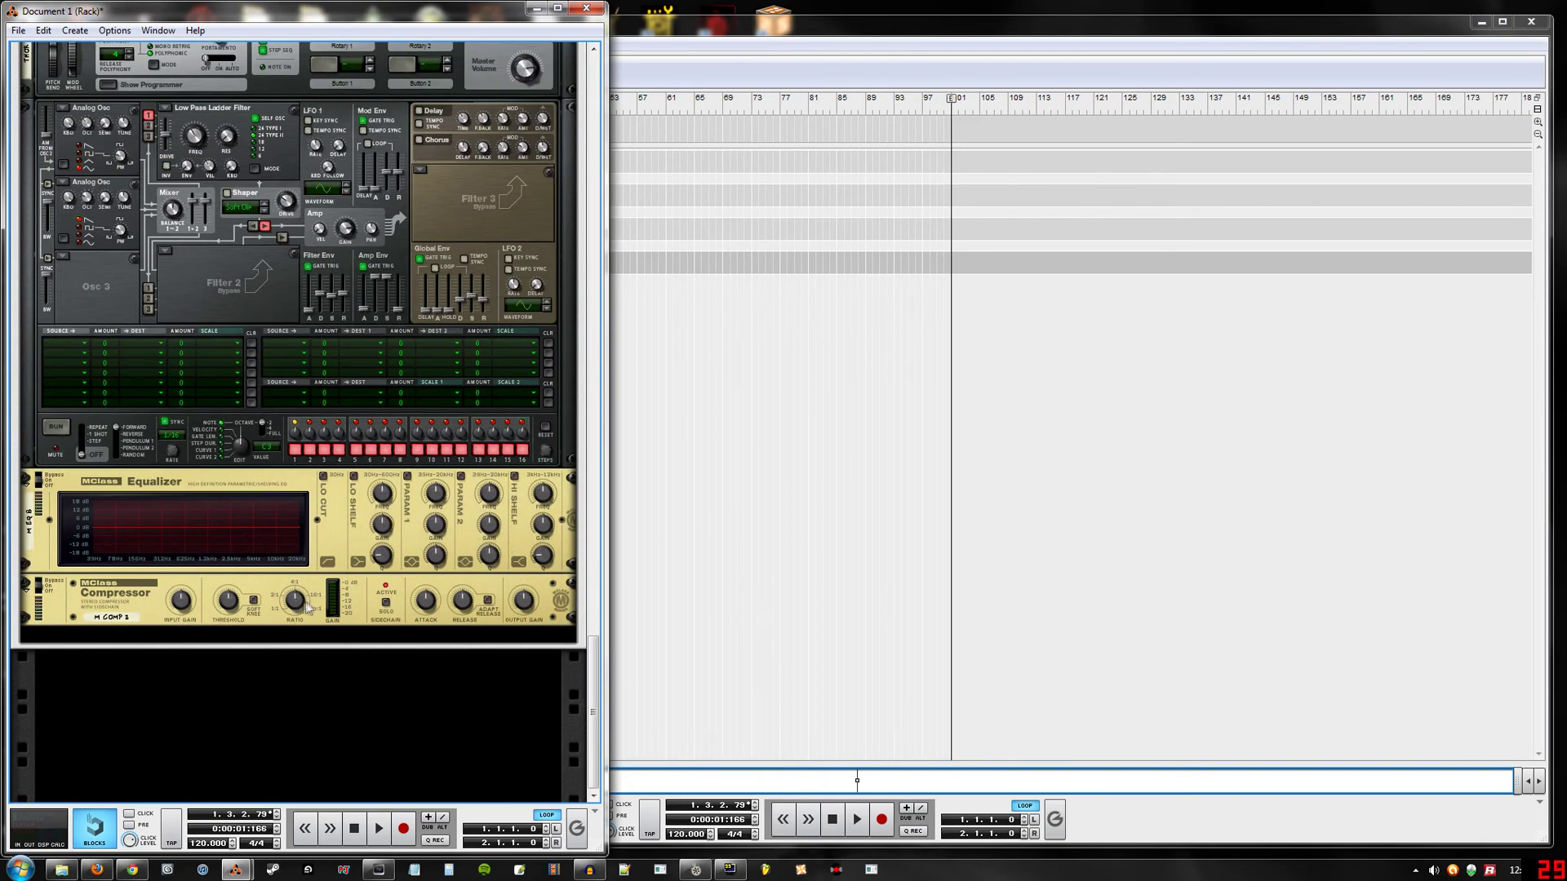
left_click(758, 27)
- Copy the Combinator 1 clip into the Combinator 3 lane and inspect its notes
left_click(253, 201)
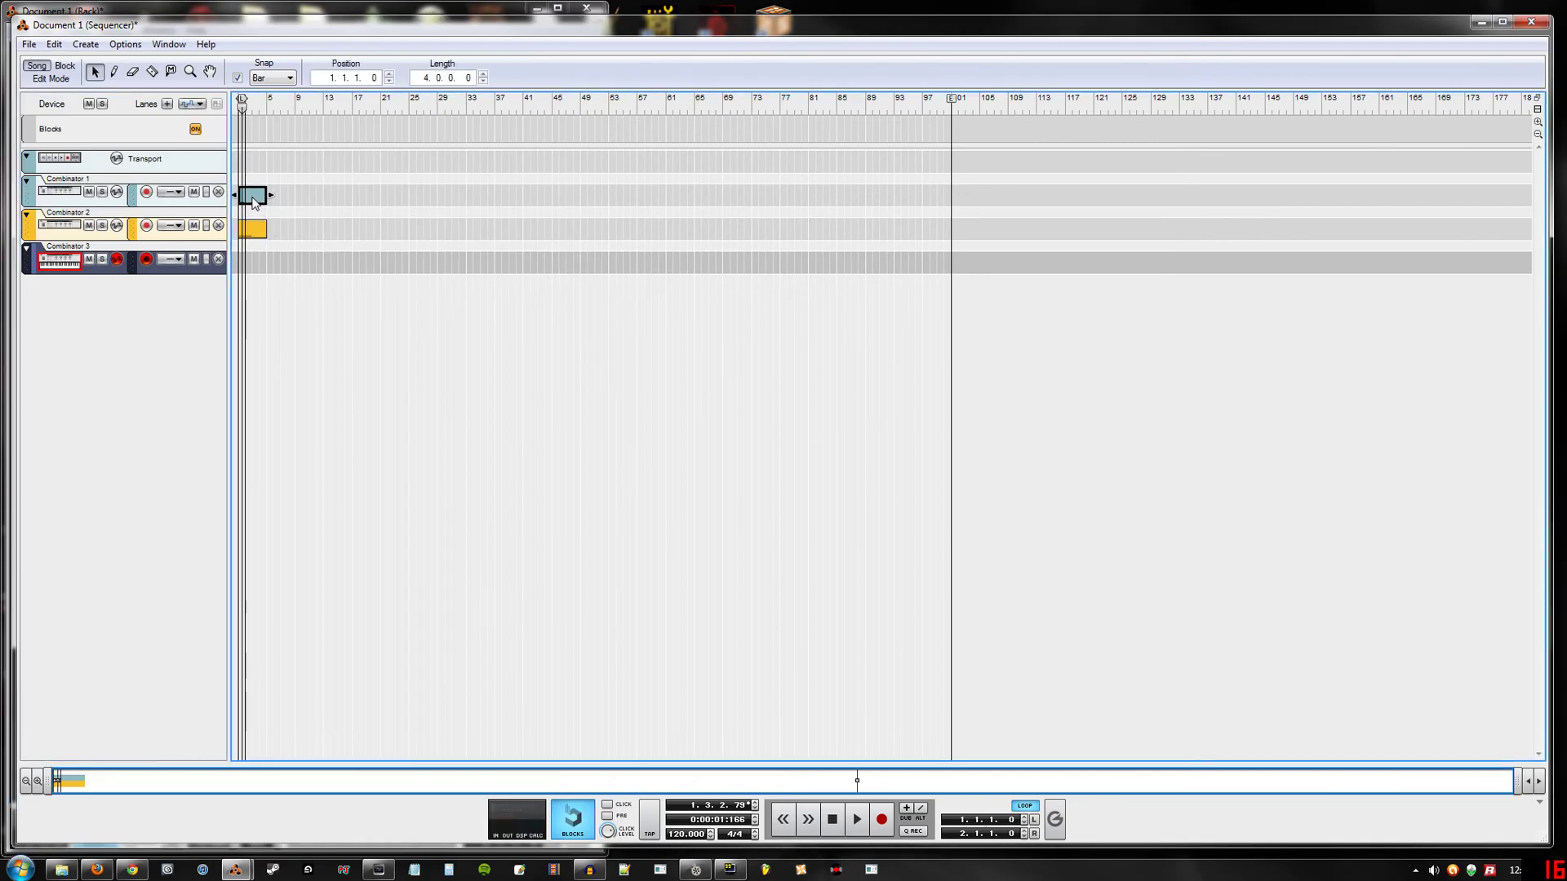
left_click_drag(253, 200, 256, 269)
double_click(254, 261)
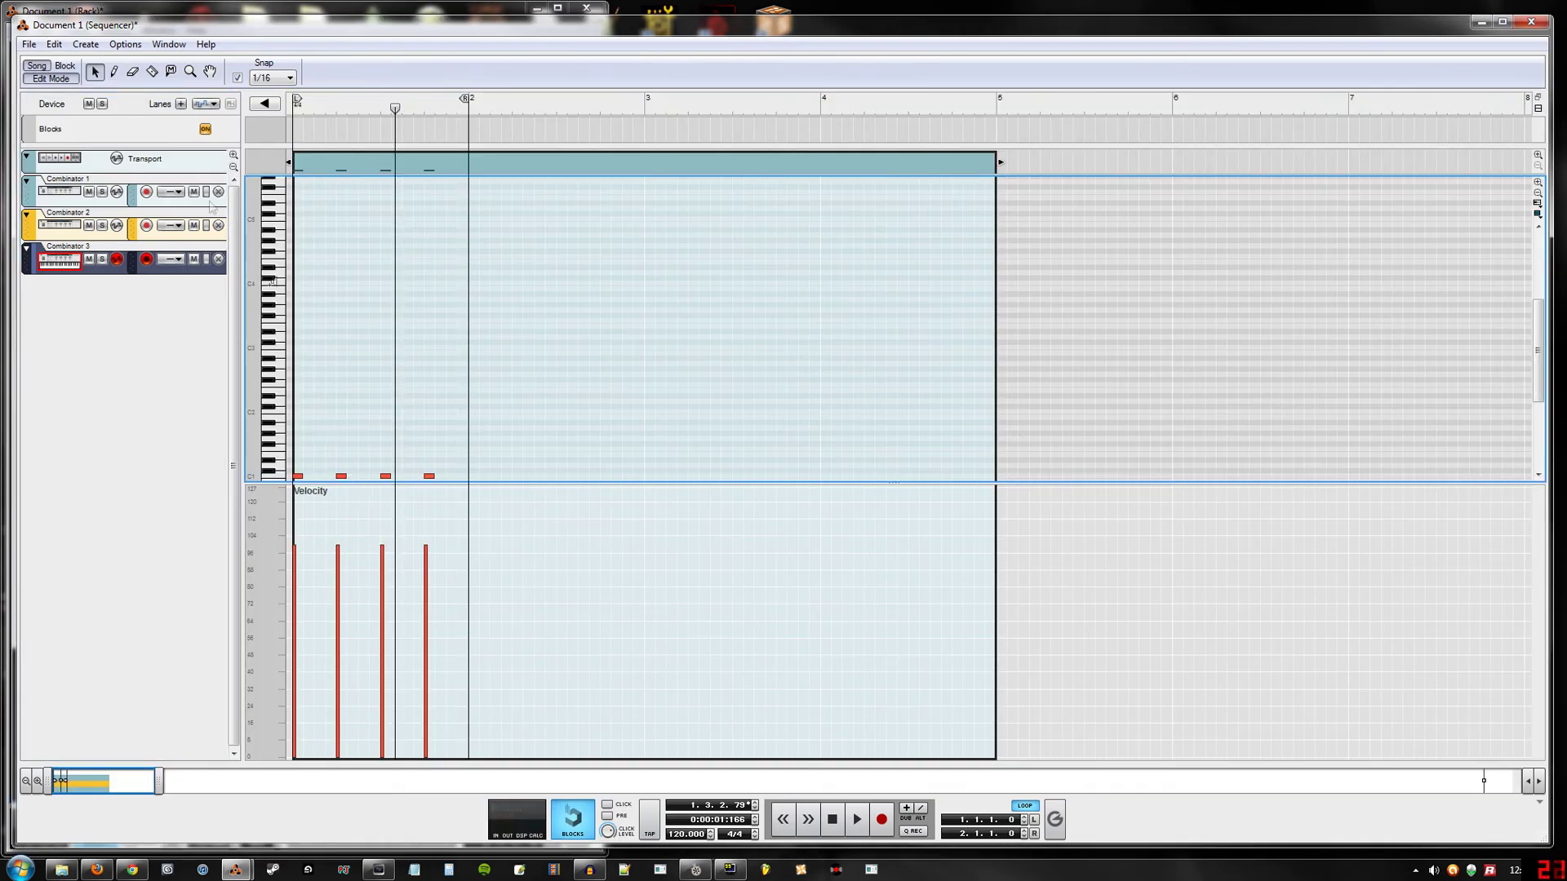
left_click(51, 80)
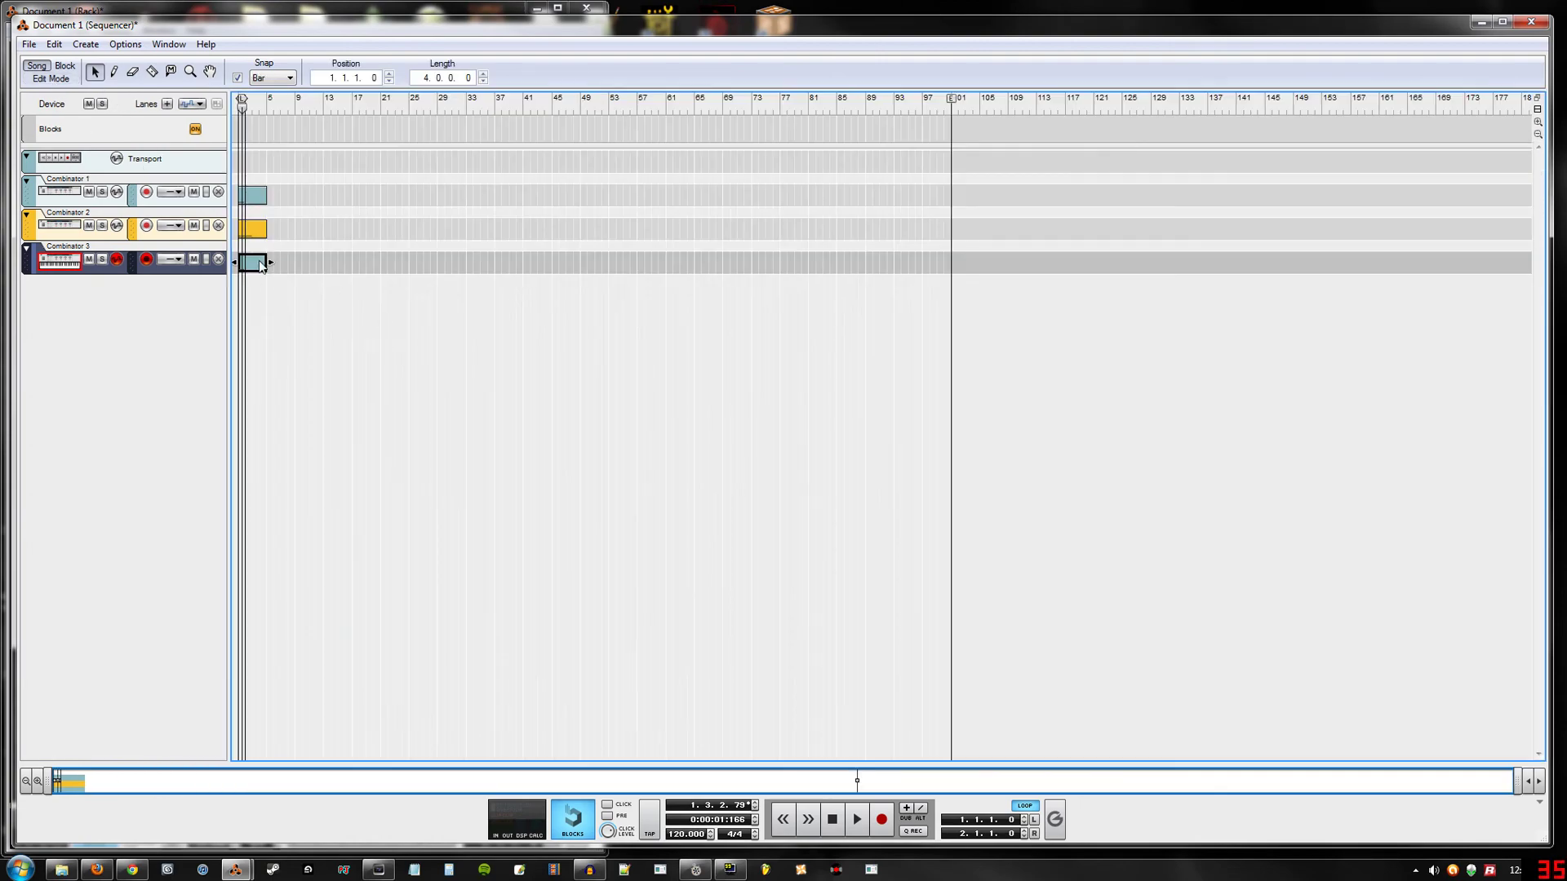
- Copy Combinator 2's clip to Combinator 3, drop its long C3 note to C2, and play from the start
left_click_drag(255, 230, 252, 263)
double_click(252, 263)
left_click(316, 348)
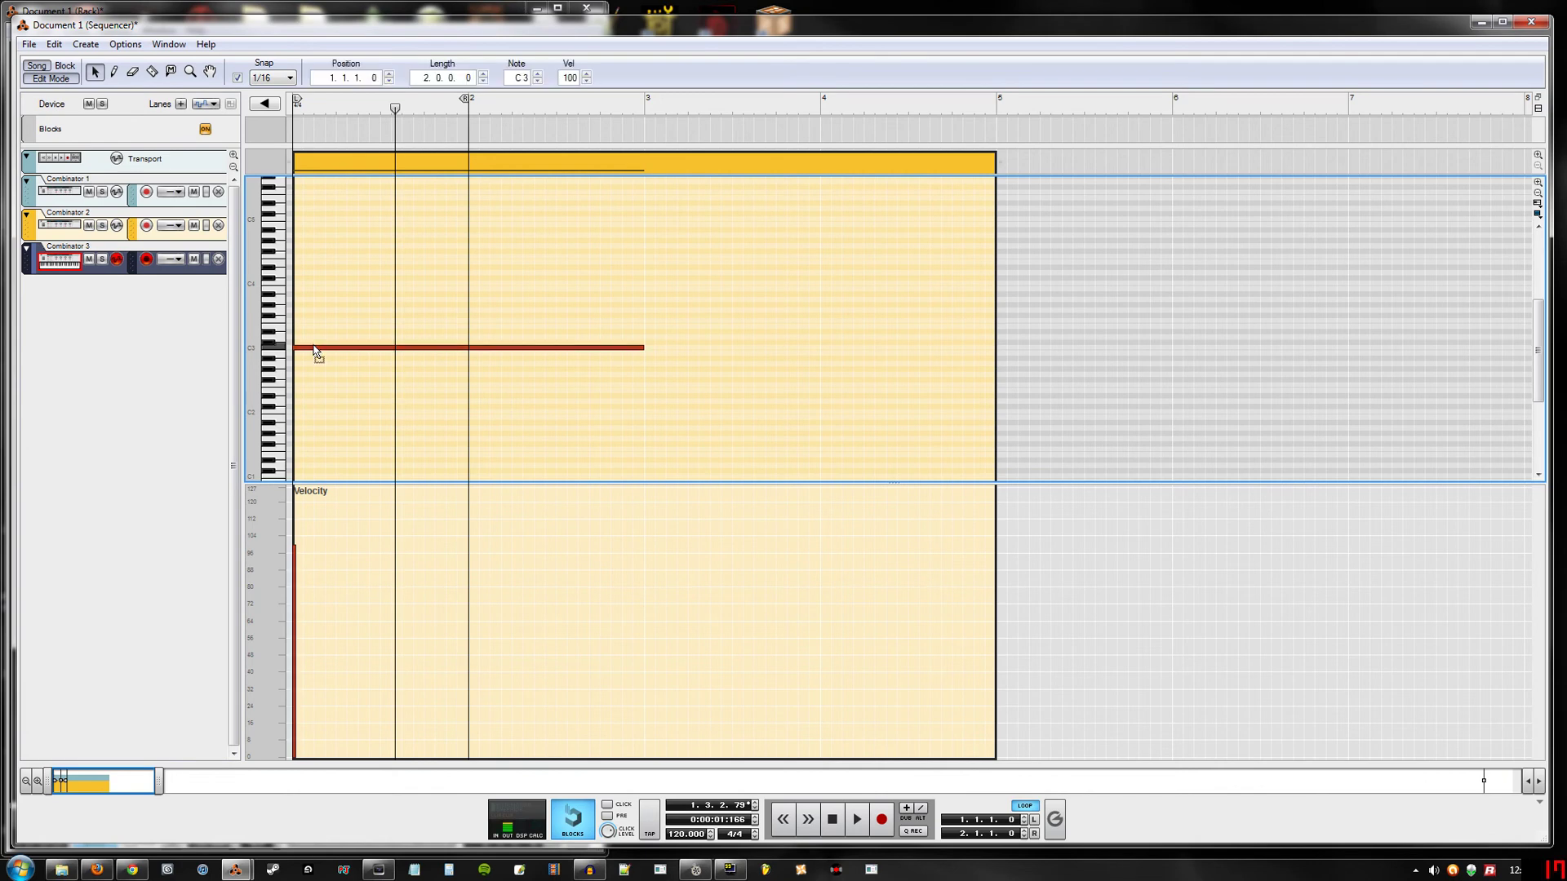
left_click_drag(315, 350, 316, 415)
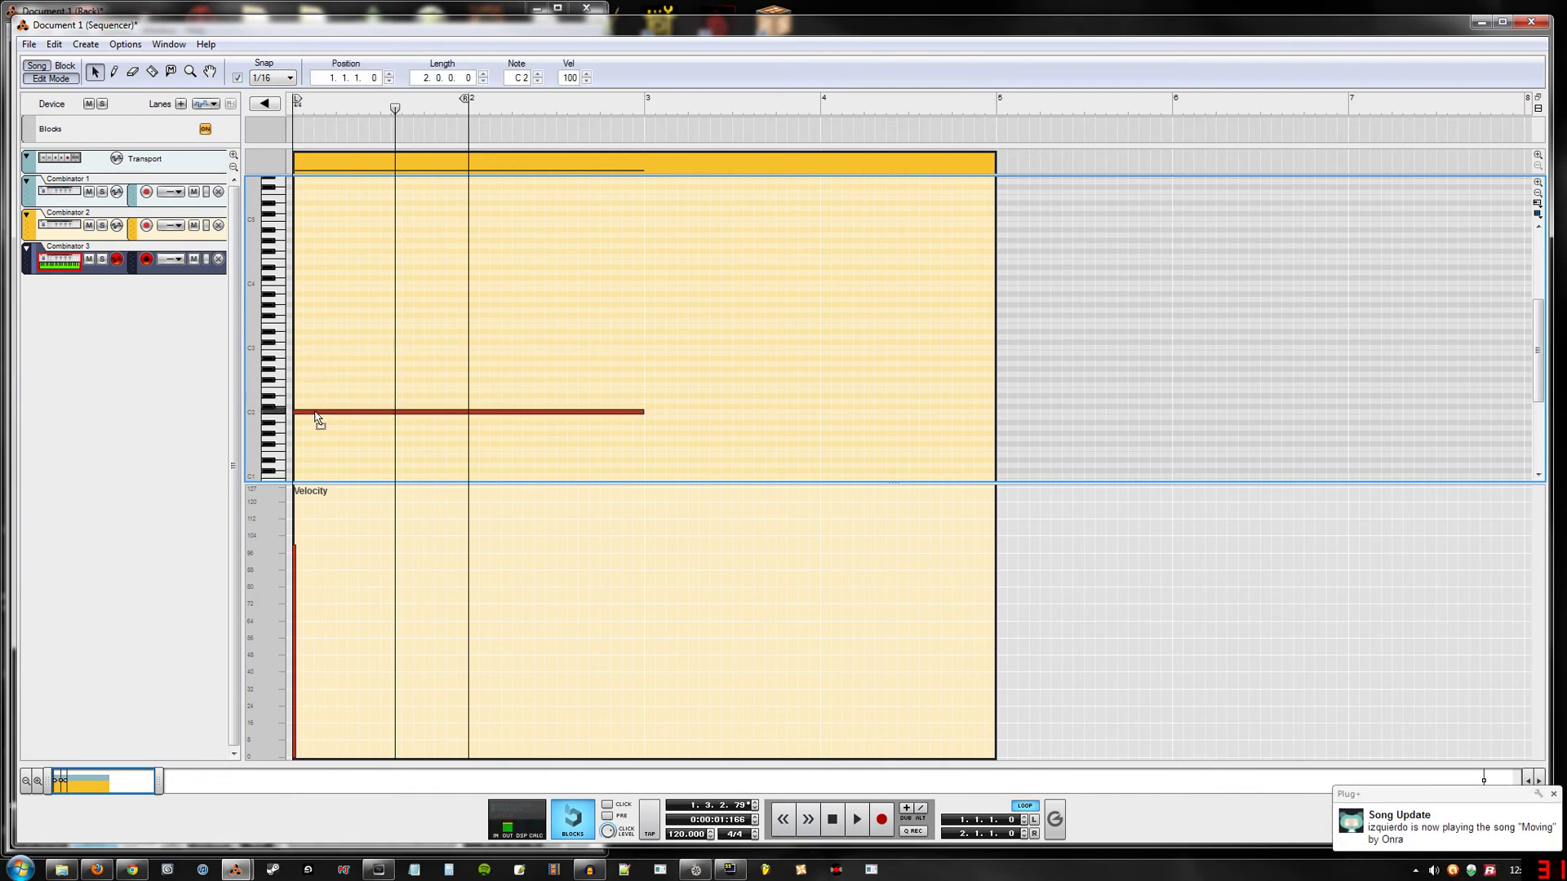
left_click(318, 421)
left_click(295, 105)
key("space")
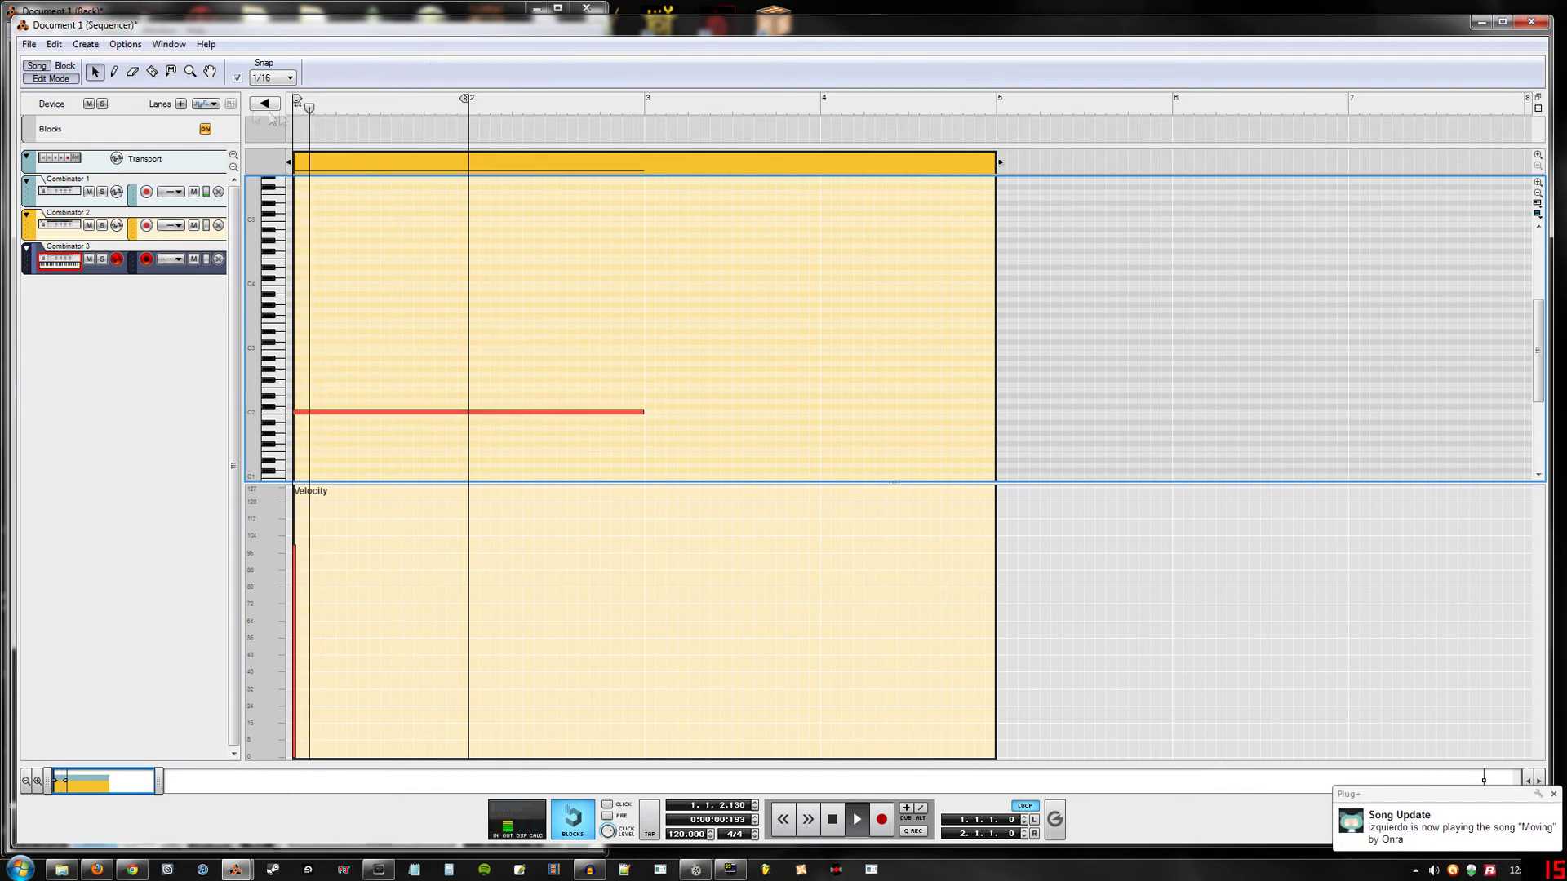
key("ctrl+e")
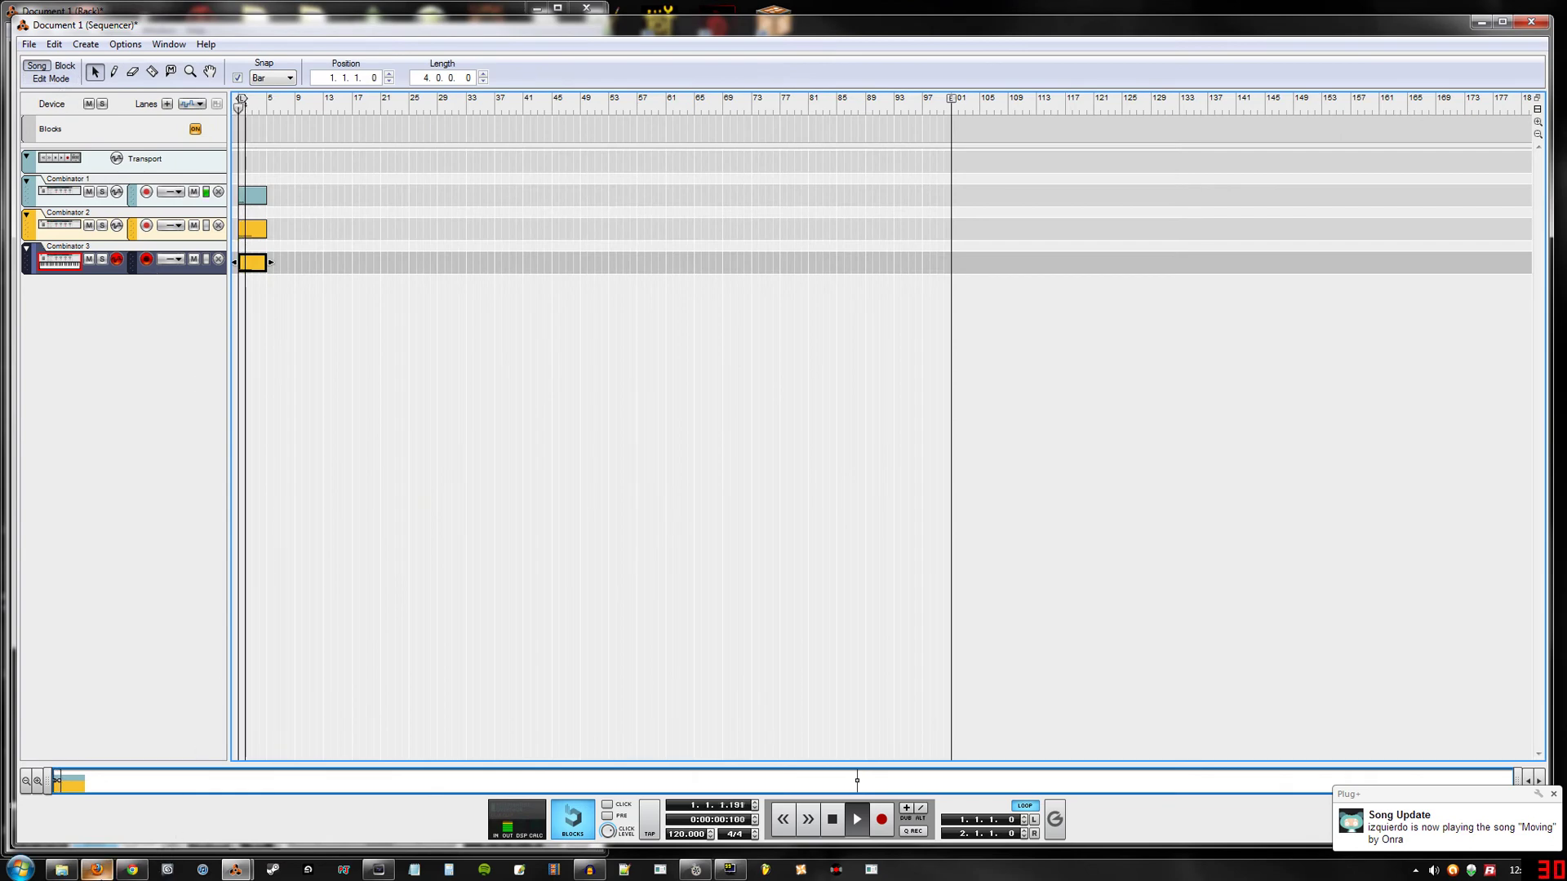
- Set the MClass Compressor's Threshold to about -29.2 dB
mouse_move(237, 871)
left_click(147, 791)
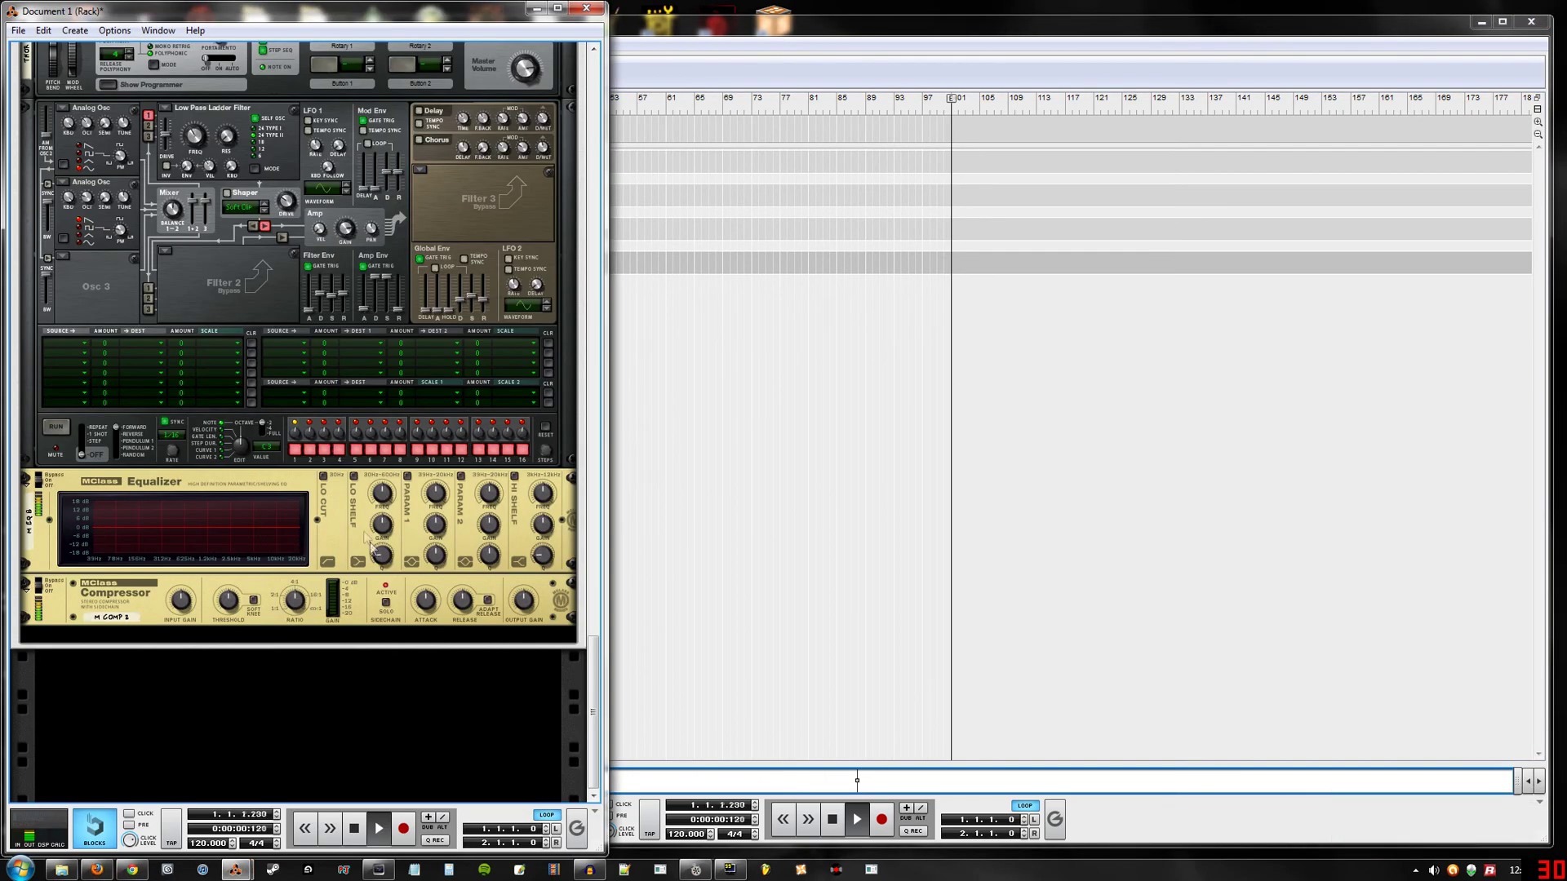
left_click(296, 608)
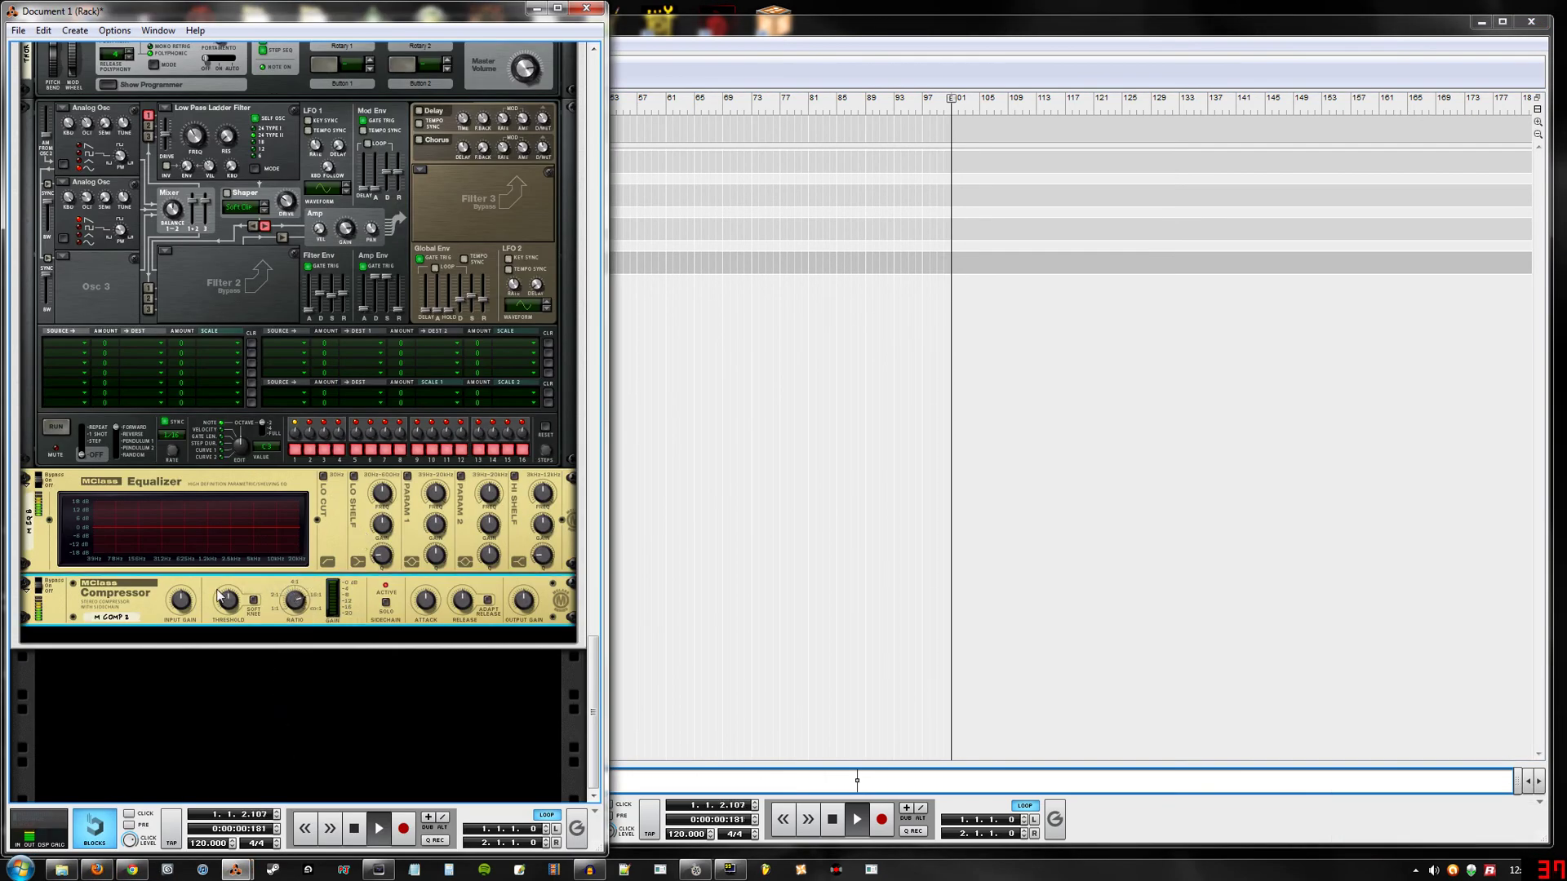
left_click_drag(240, 628, 220, 599)
left_click_drag(384, 608, 400, 611)
- Select the Sub patch's Equalizer and Compressor together
left_click(361, 316)
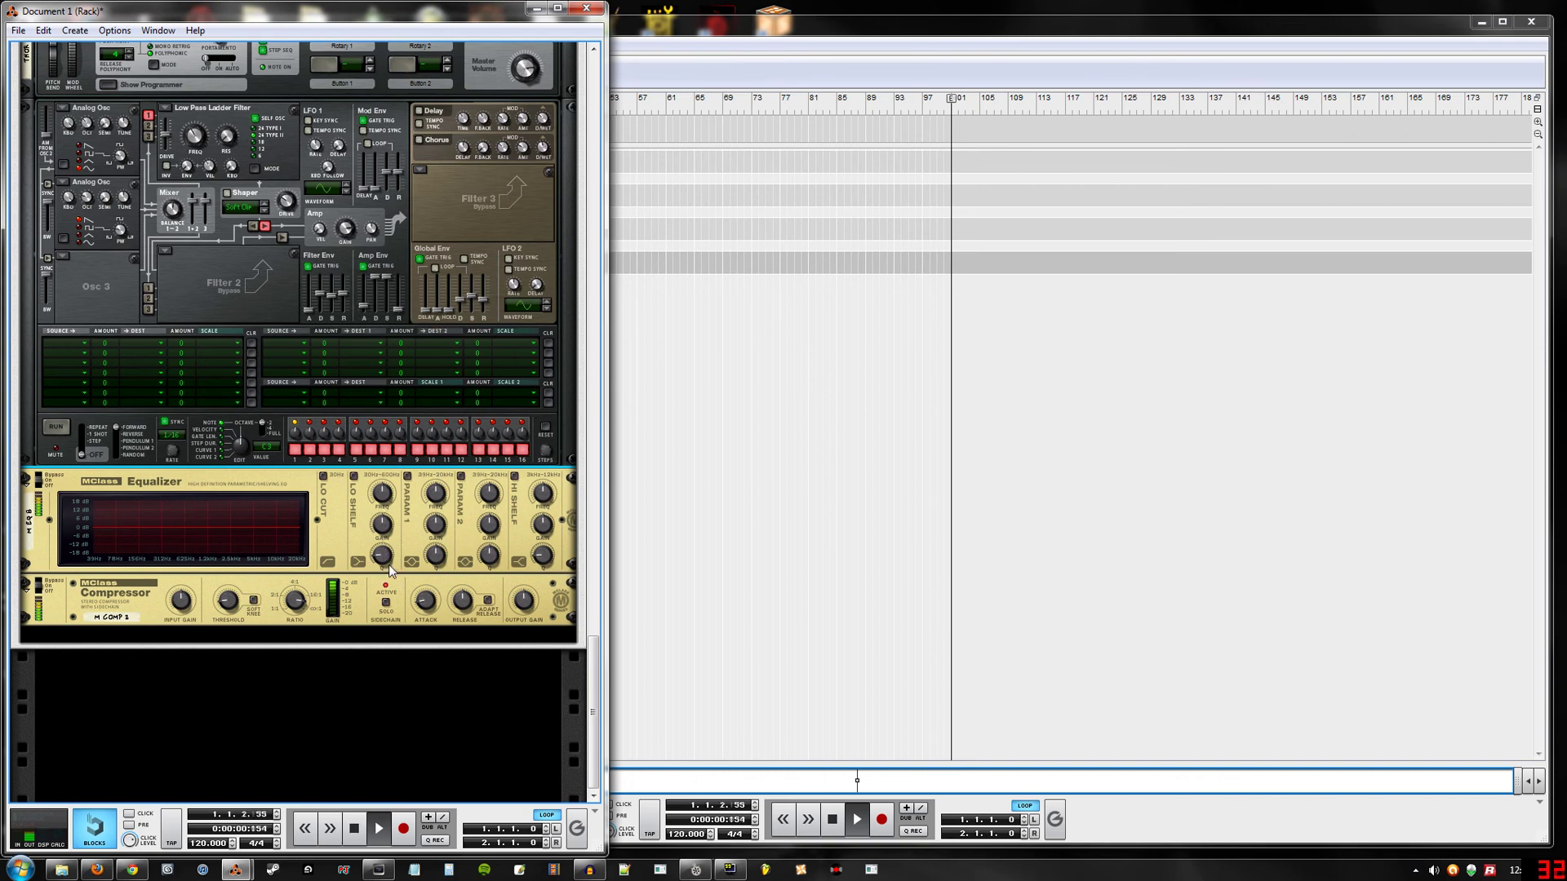
left_click(352, 536)
key("shift+Down")
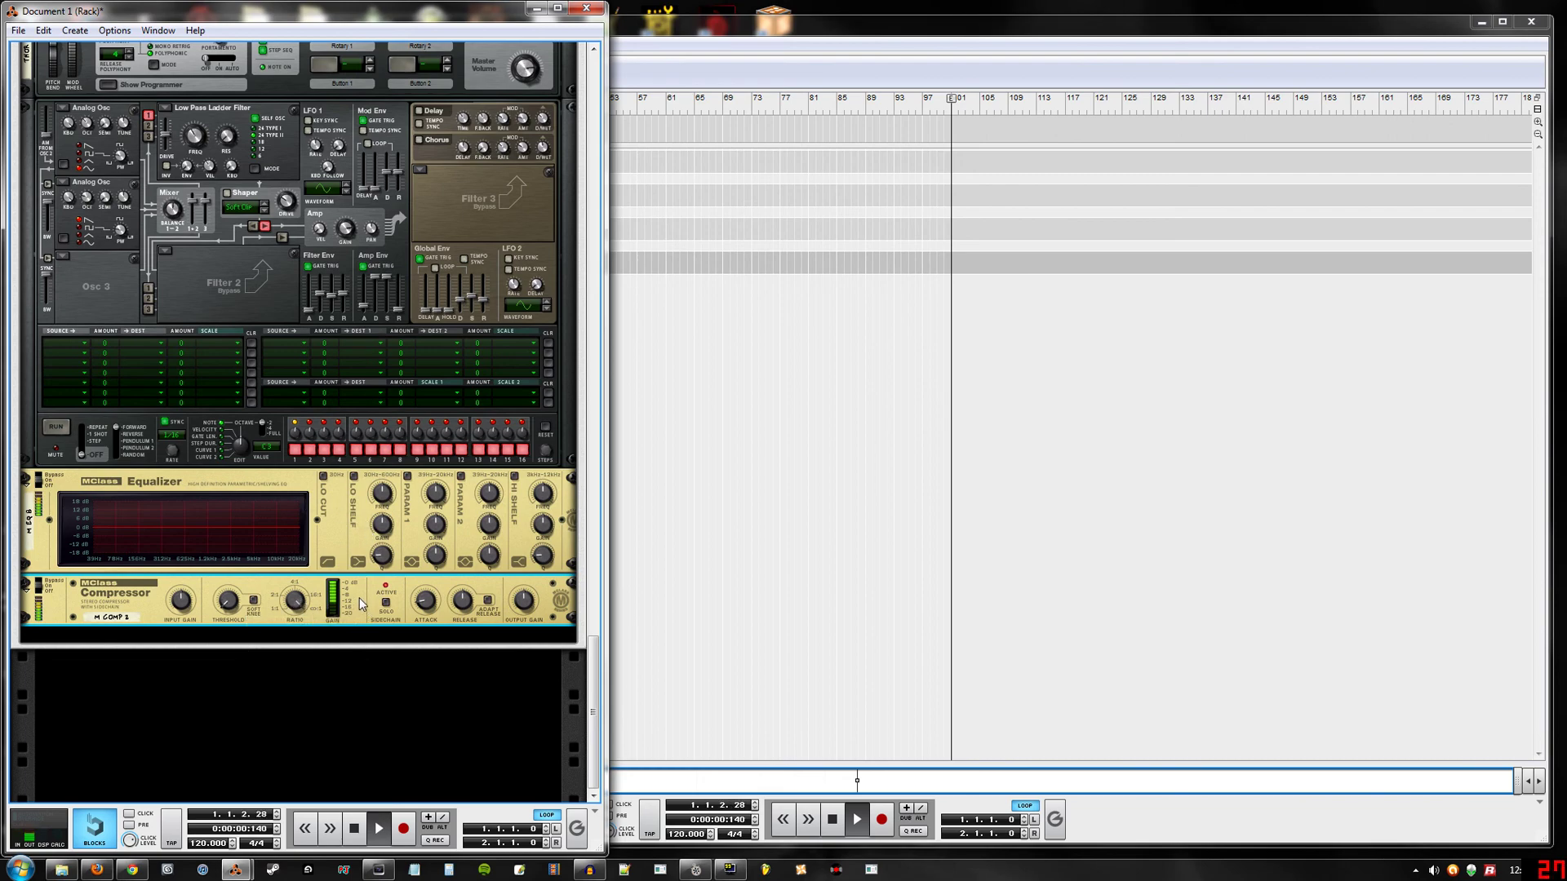
scroll(345, 531, "up", 10)
- Flip the rack to its rear cabling and select the Spider Audio 2 splitter
scroll(344, 531, "down", 4)
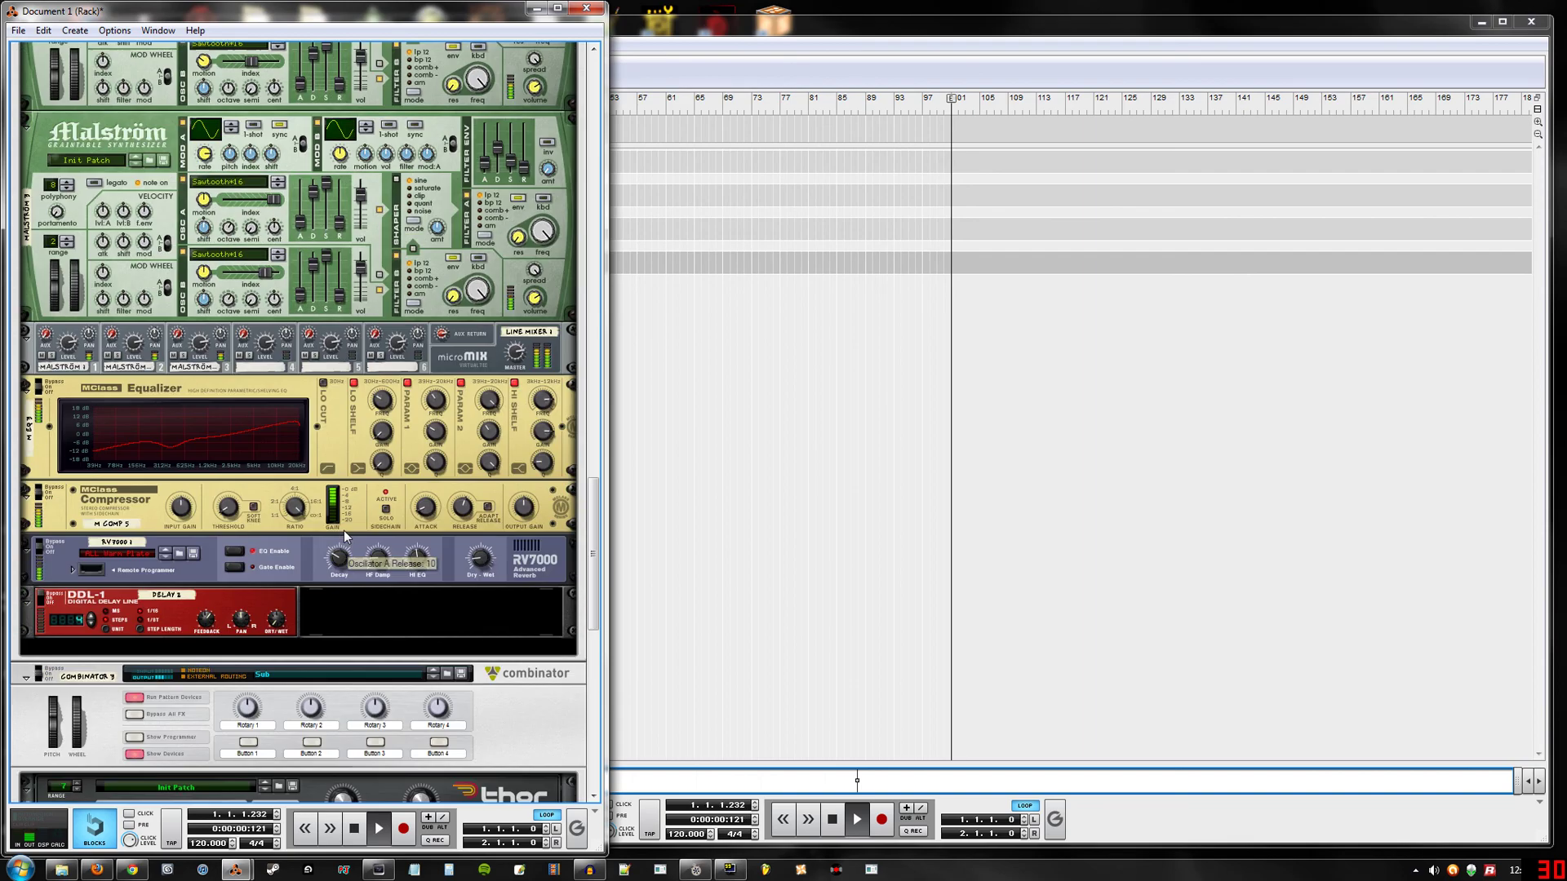
scroll(345, 531, "up", 15)
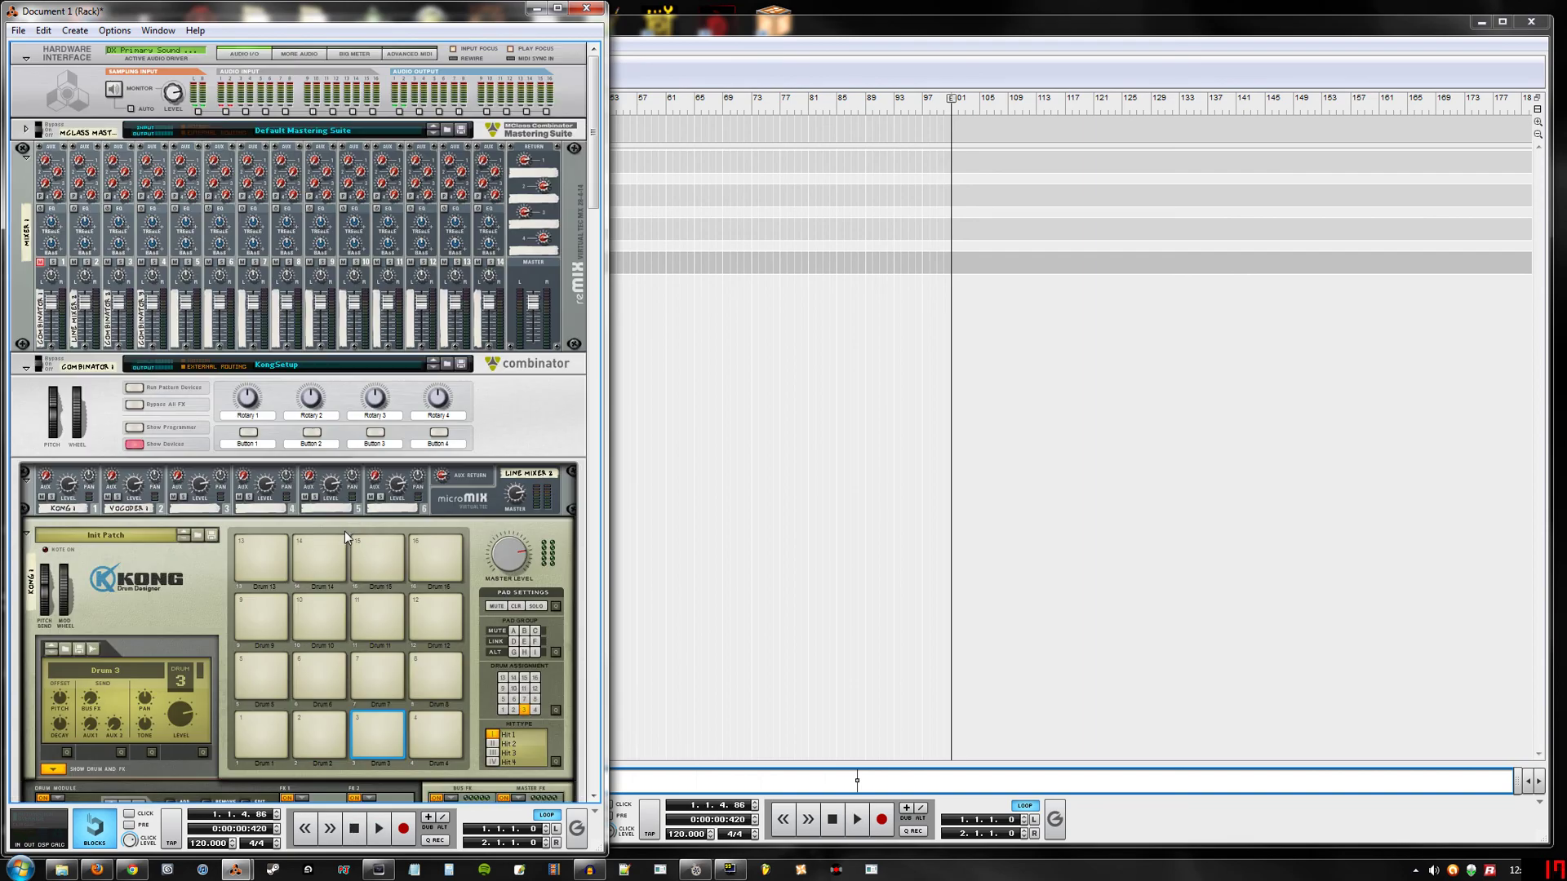
scroll(344, 531, "down", 5)
scroll(346, 530, "down", 5)
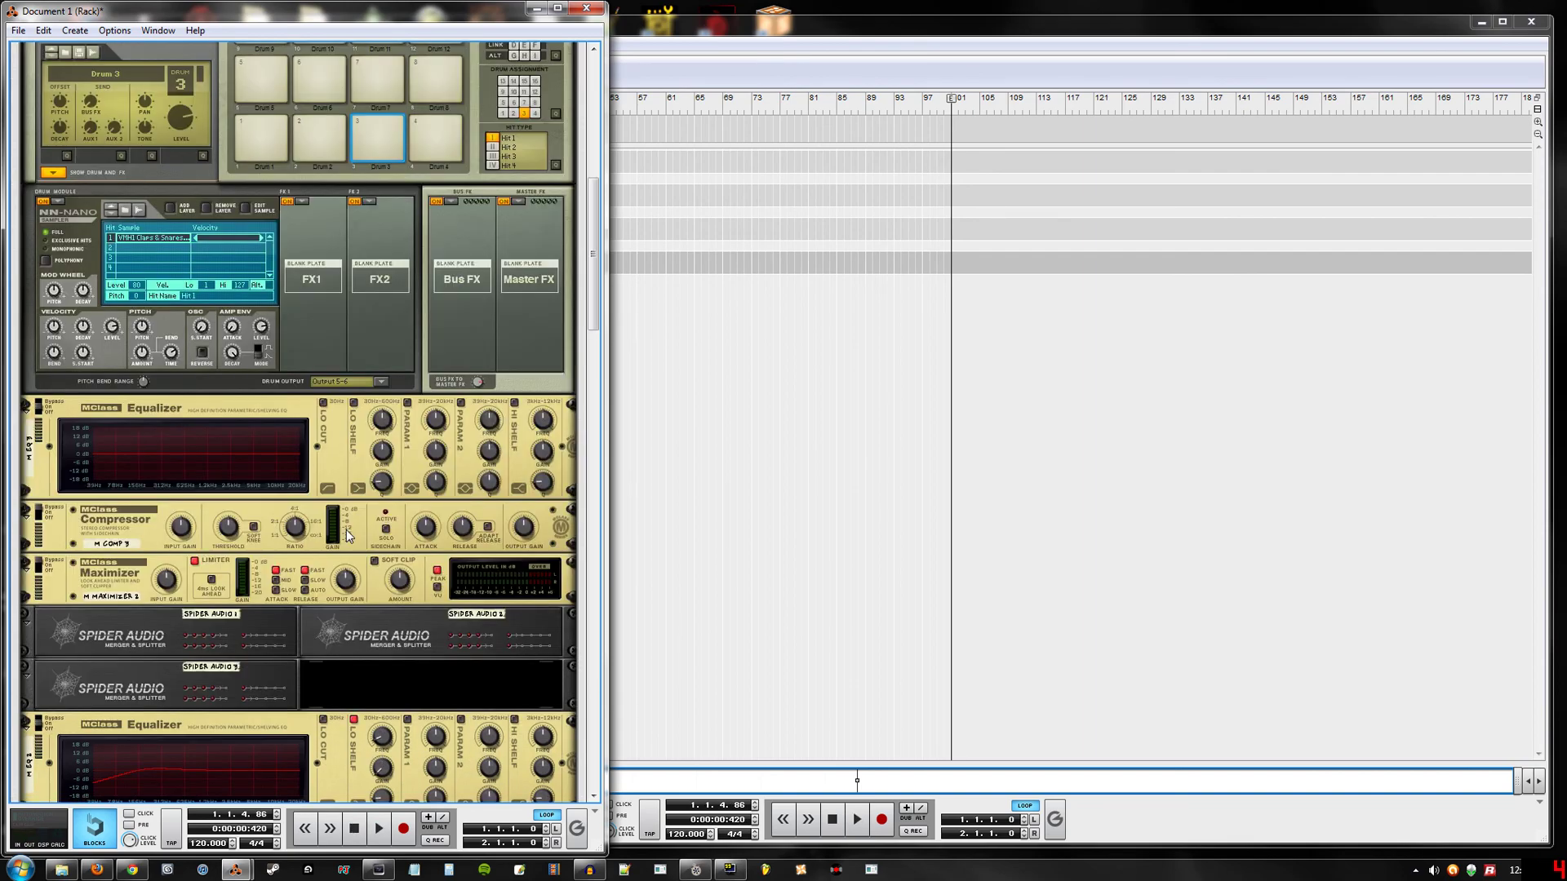
scroll(346, 531, "down", 5)
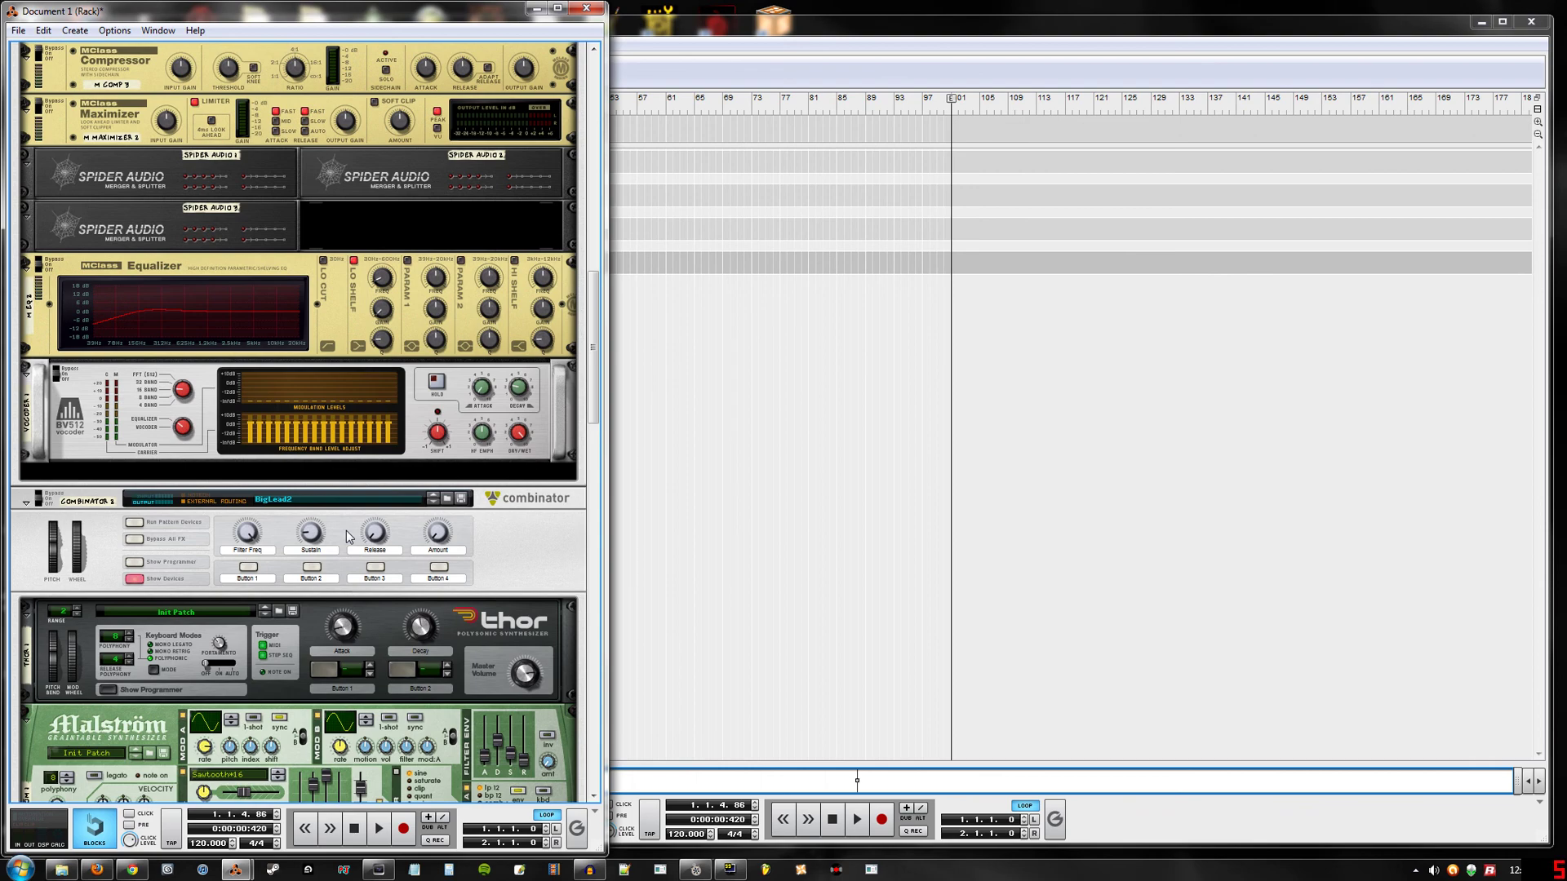
scroll(346, 531, "up", 8)
scroll(346, 532, "down", 6)
key("Tab")
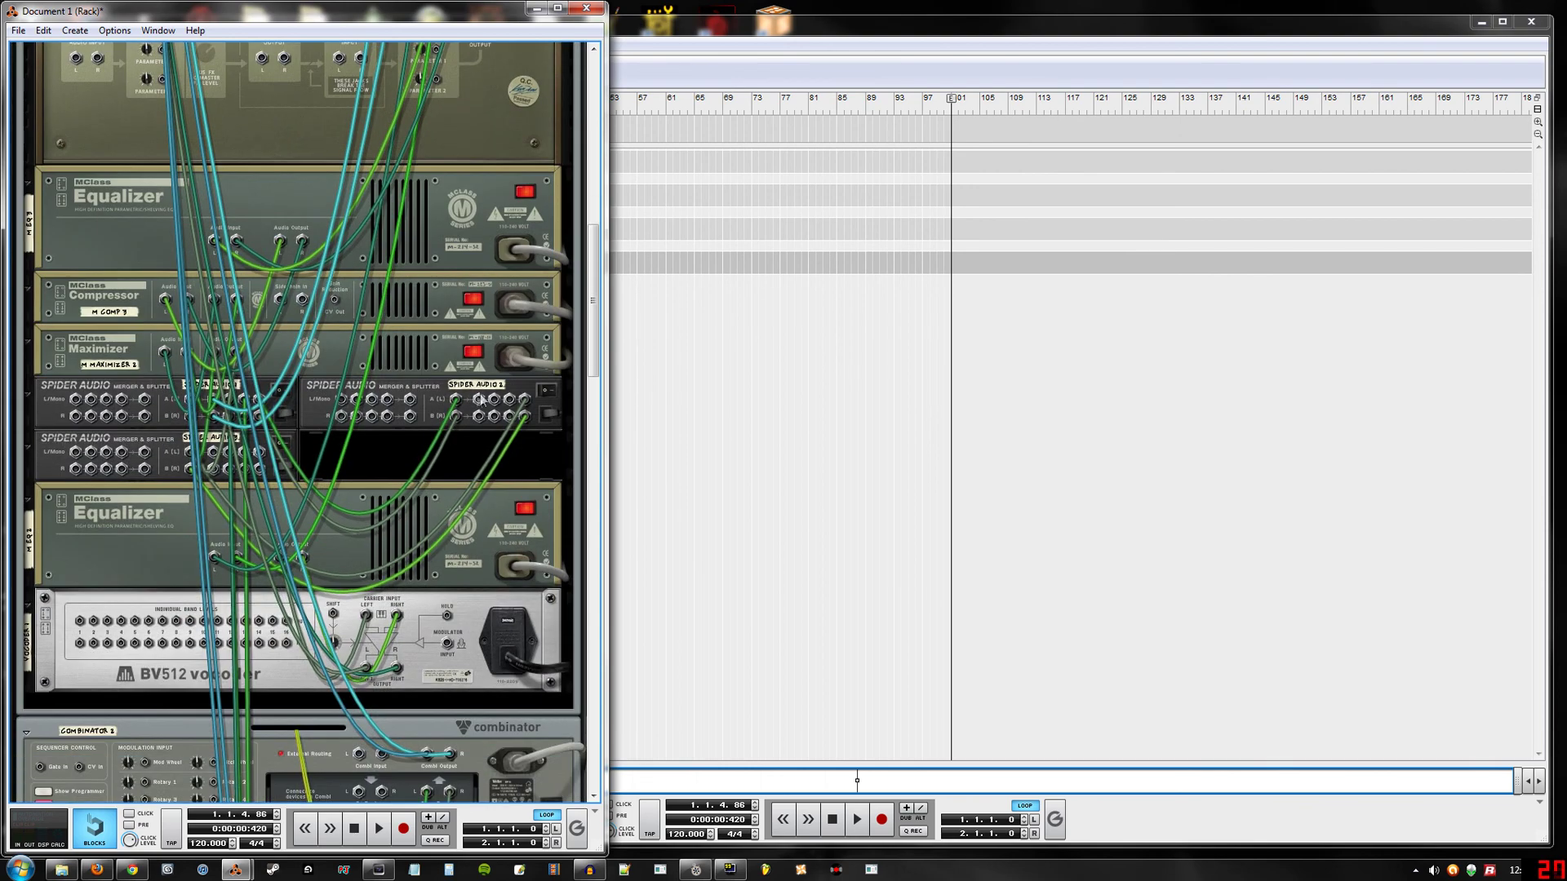
left_click(492, 408)
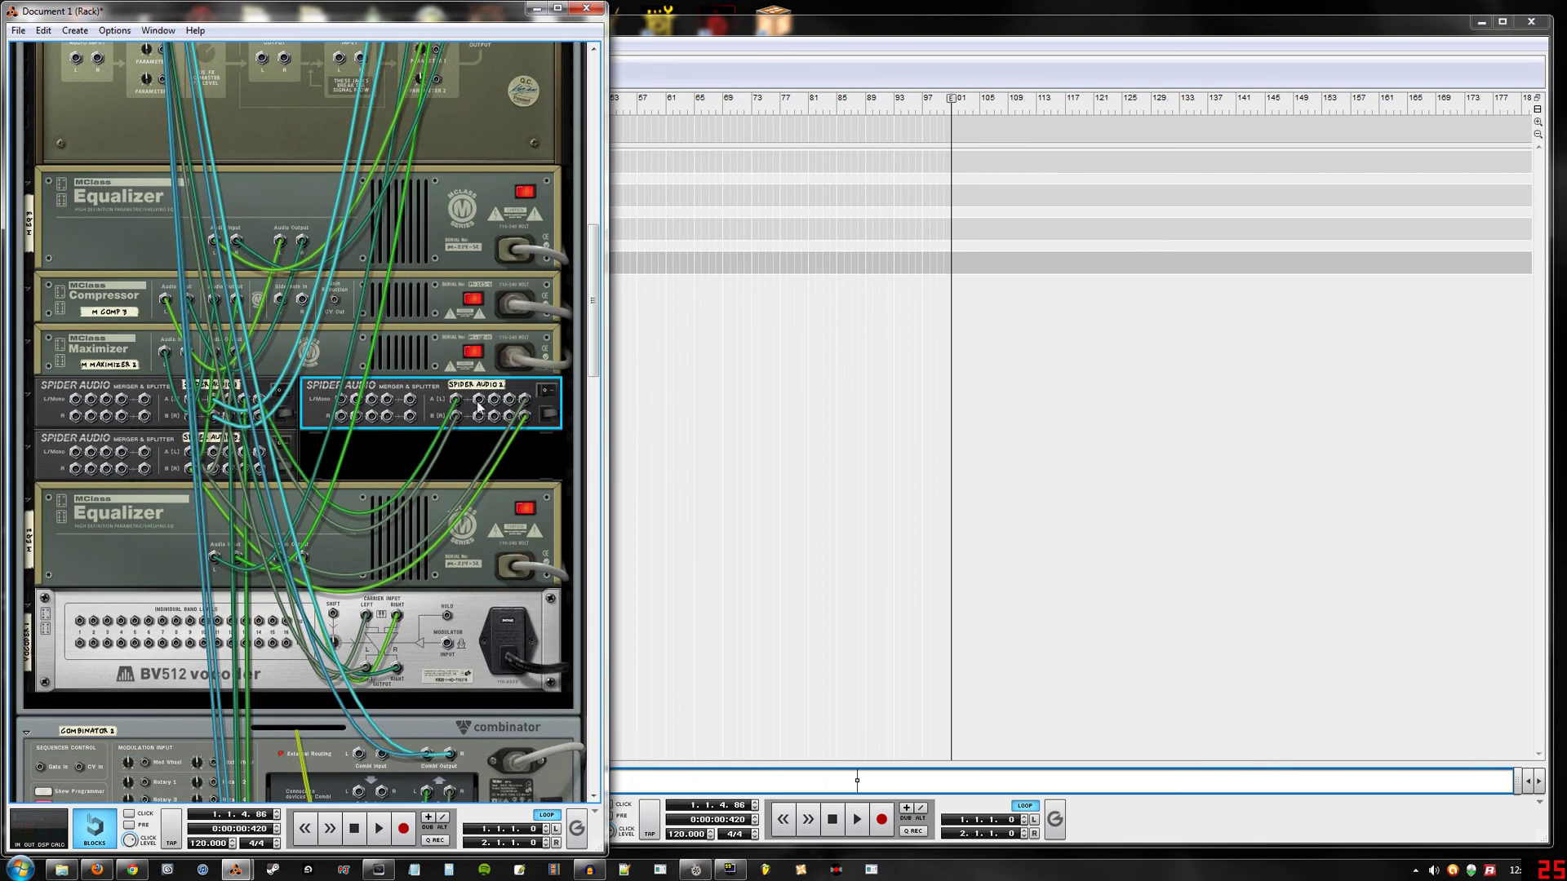